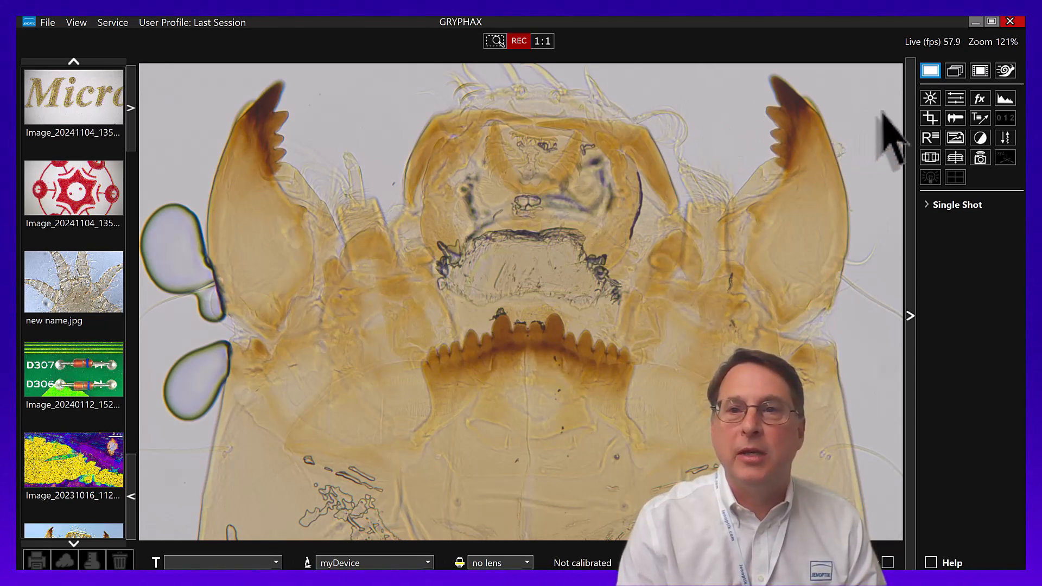
# Step: Show the exposure settings and sample a clear background area of the live image with the eyedropper
pyautogui.click(931, 101)
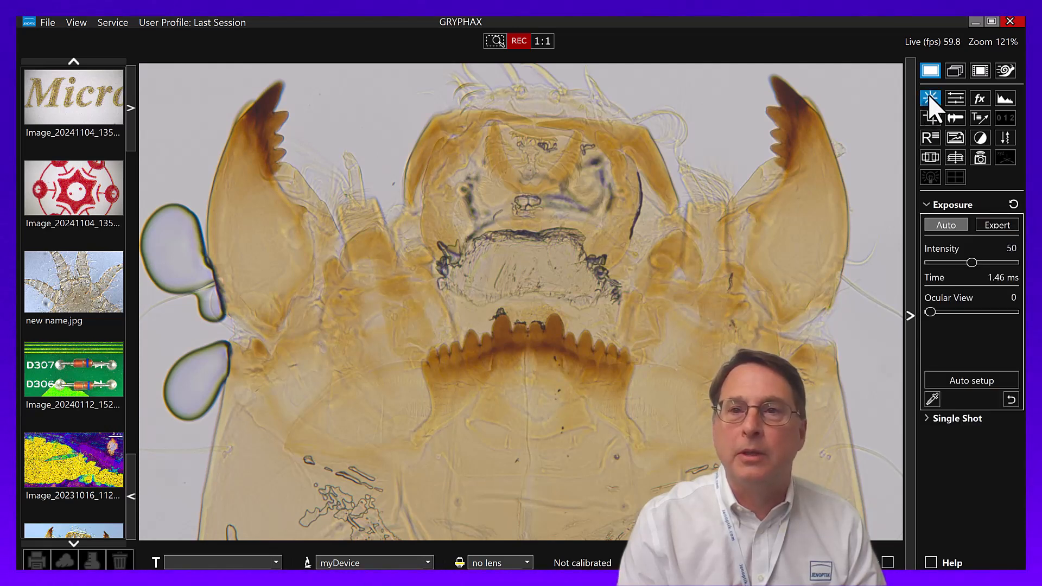
pyautogui.click(933, 399)
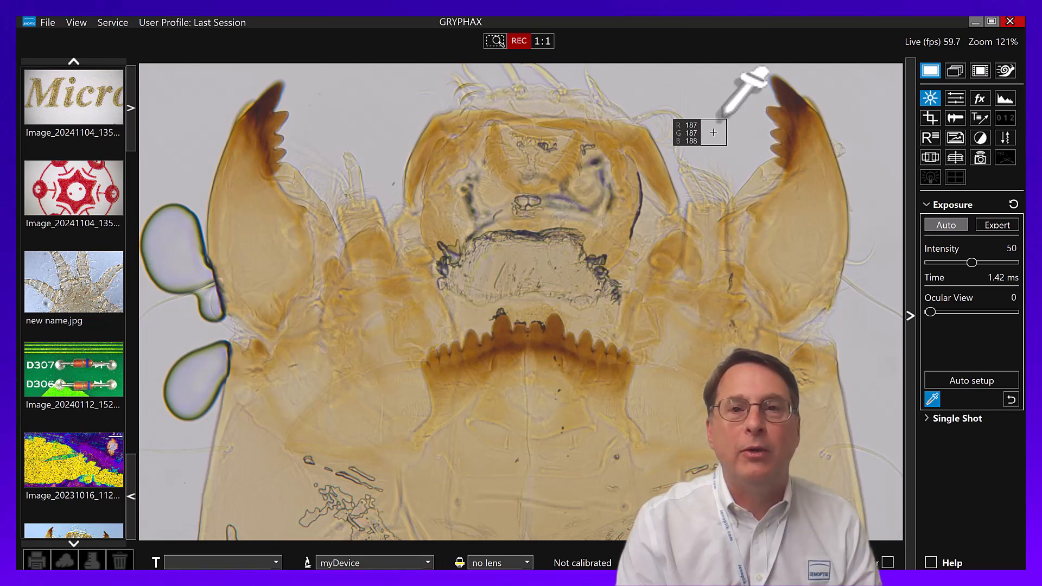
pyautogui.click(713, 132)
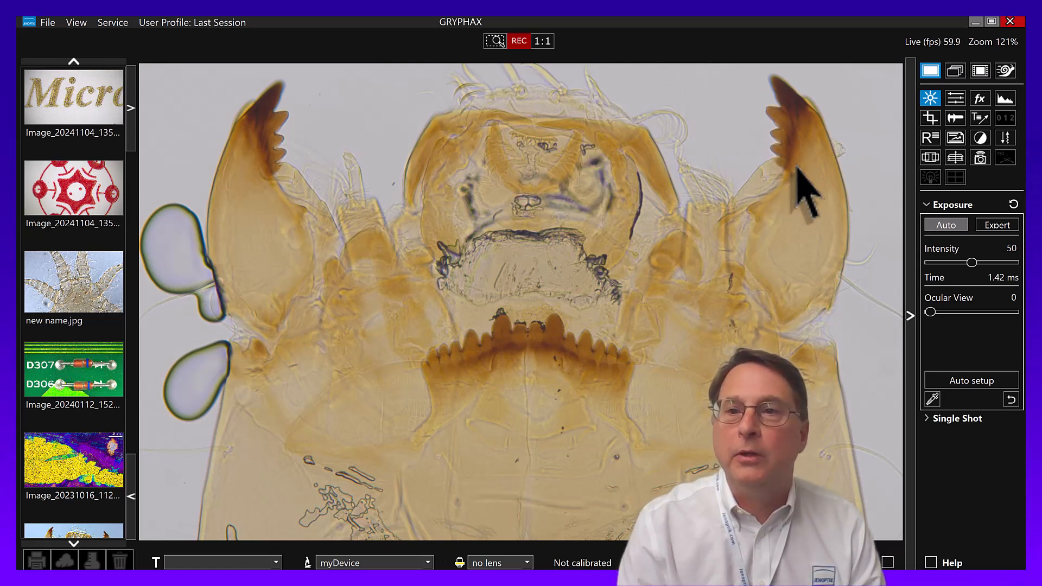
# Step: Set the black point to 5 in the expert exposure mode and return to automatic exposure
pyautogui.click(993, 224)
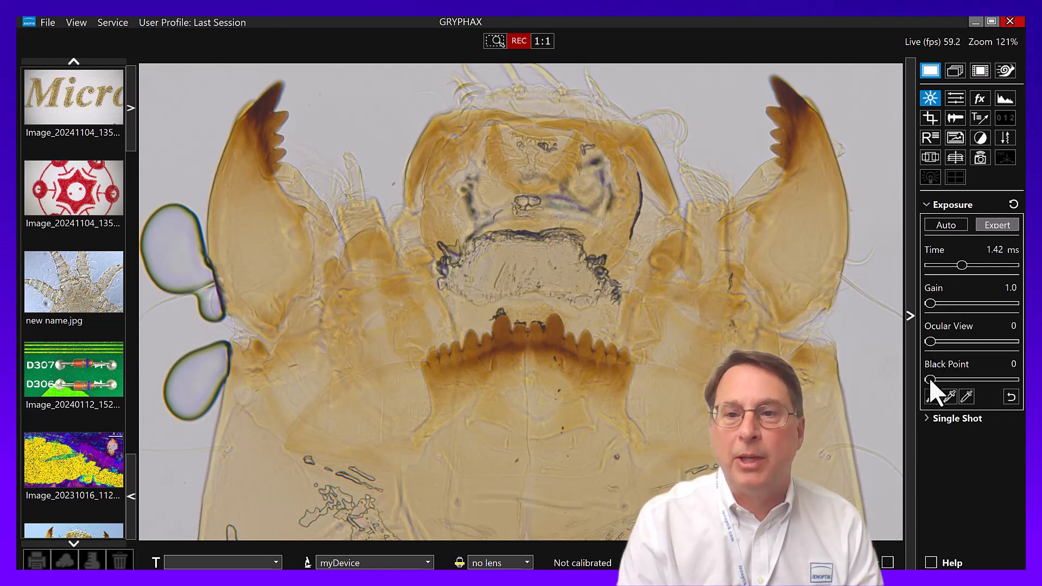
pyautogui.moveTo(930, 378); pyautogui.dragTo(933, 378)
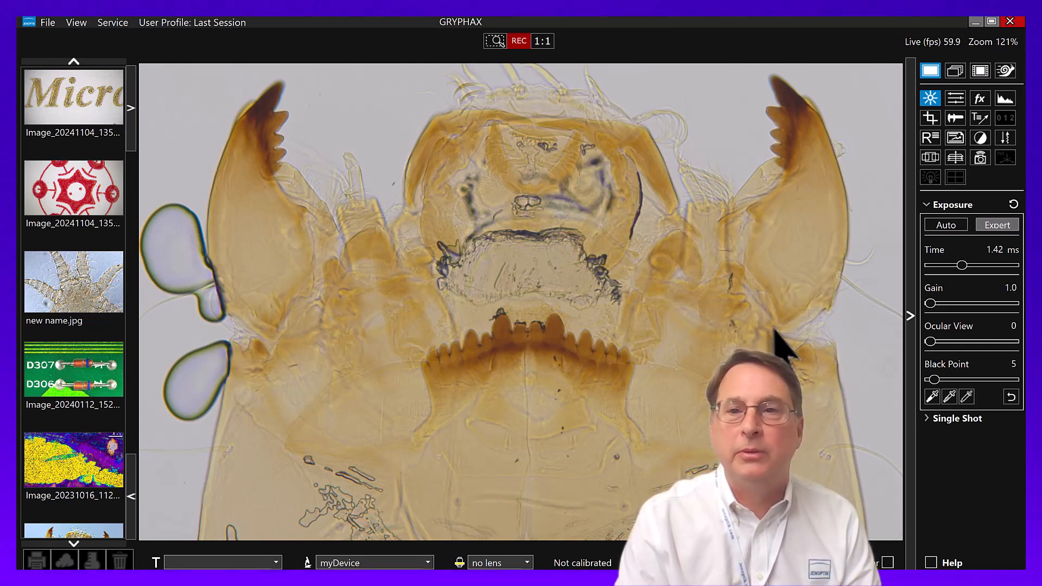
pyautogui.click(951, 224)
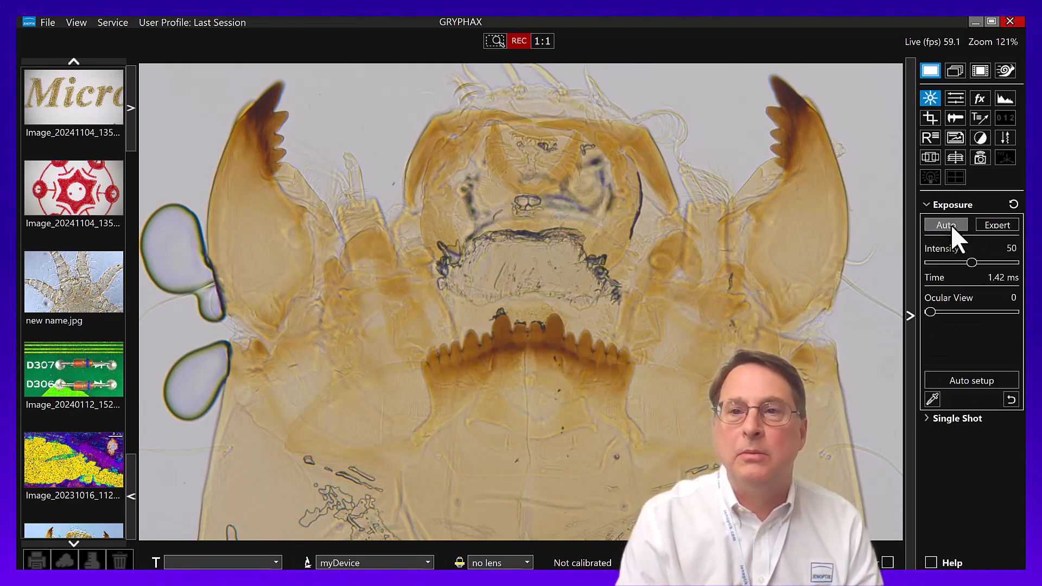
# Step: Set the Sharpen effect to 0.10 for the live image and hide the effects settings again
pyautogui.click(979, 98)
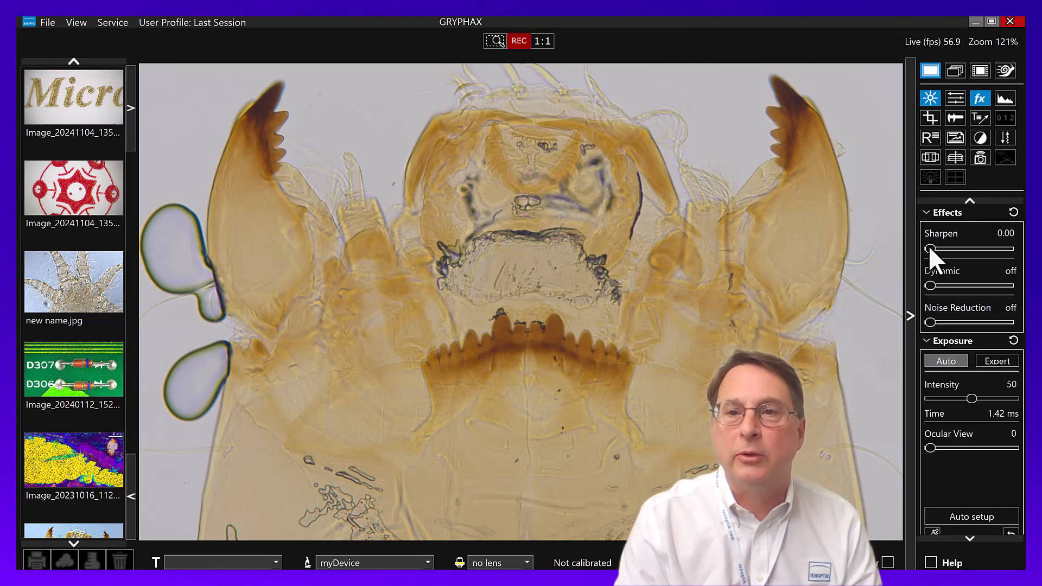
pyautogui.moveTo(930, 248); pyautogui.dragTo(944, 246)
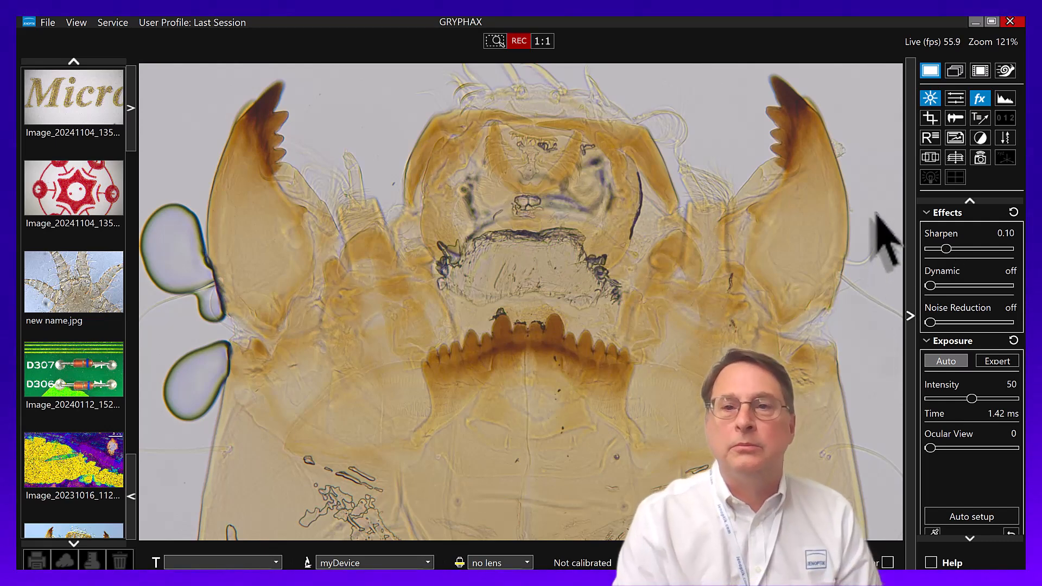
pyautogui.click(980, 98)
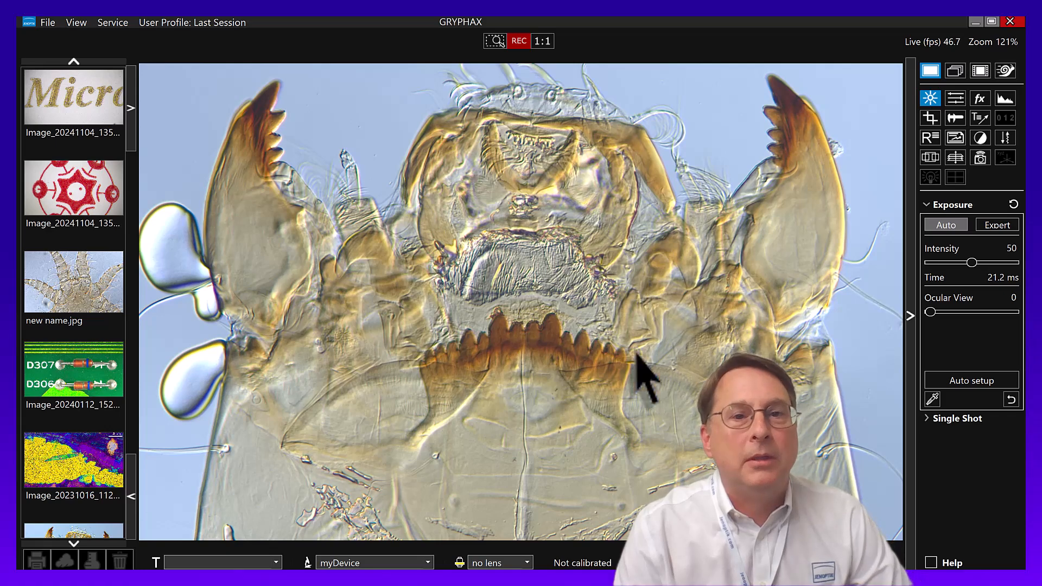
# Step: Set the measurement label background to White in the general preferences
pyautogui.click(44, 24)
pyautogui.moveTo(56, 37)
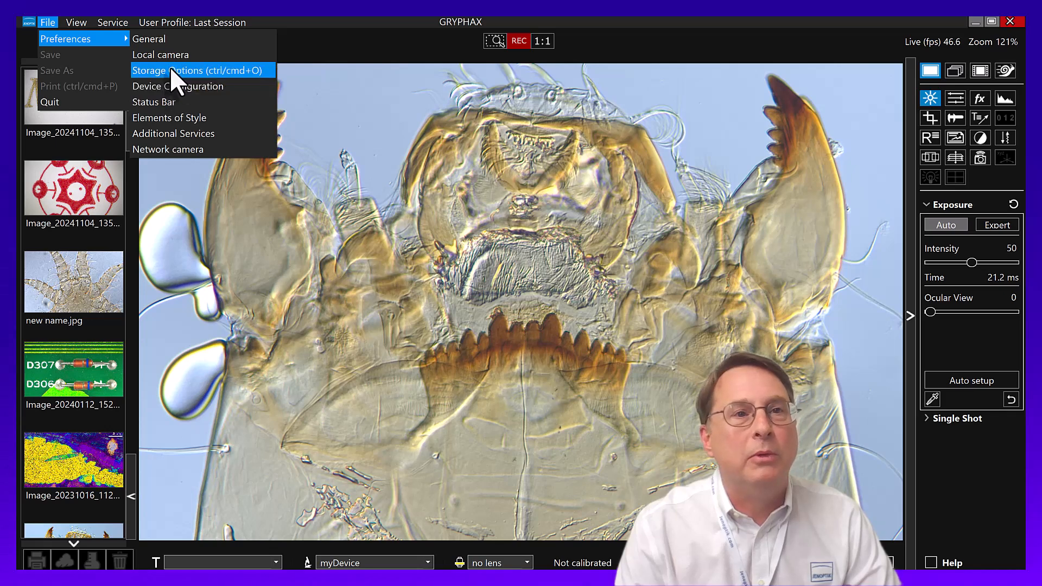
pyautogui.click(161, 40)
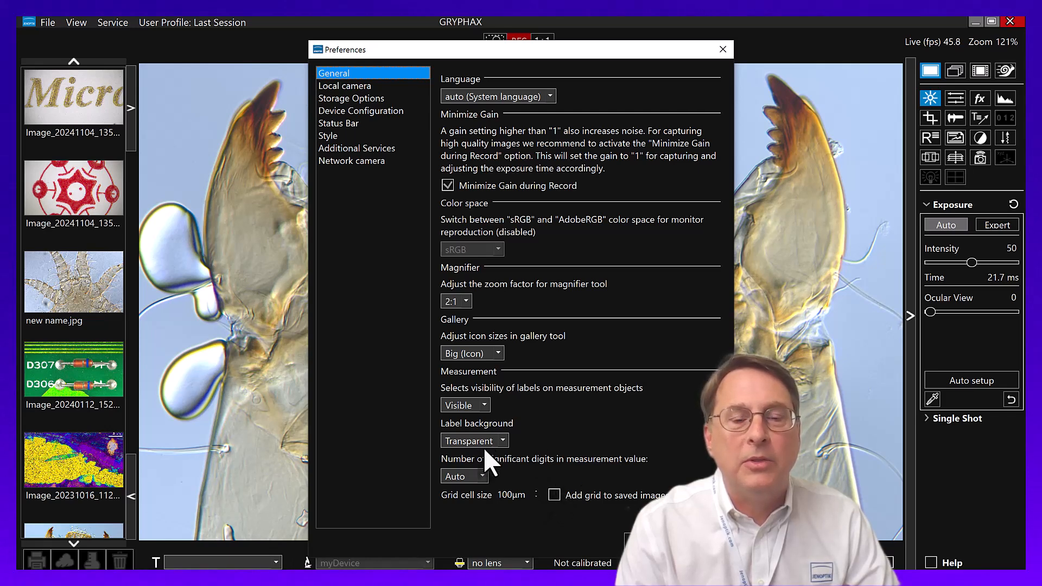
pyautogui.click(501, 441)
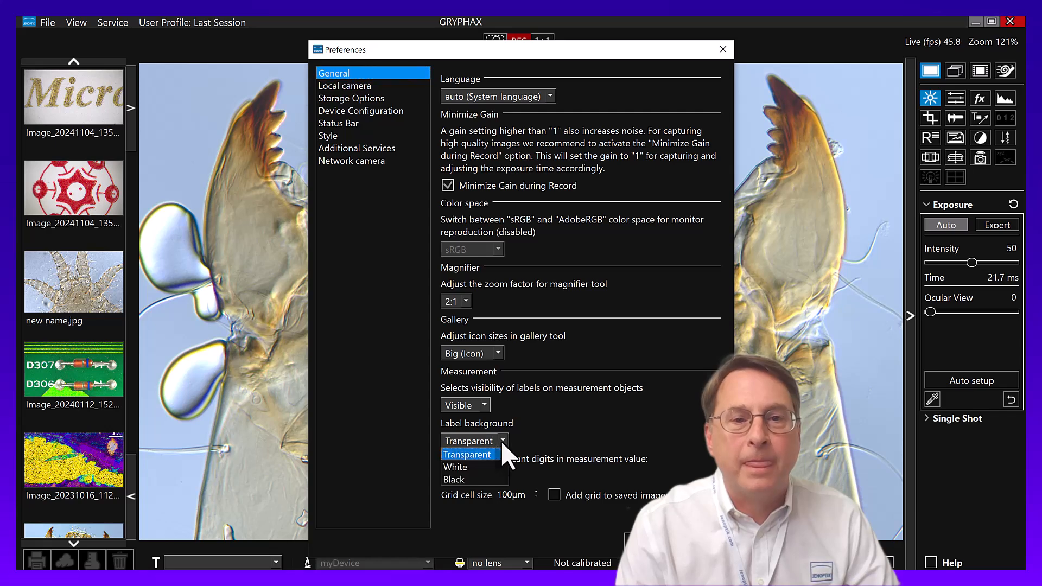
pyautogui.click(479, 465)
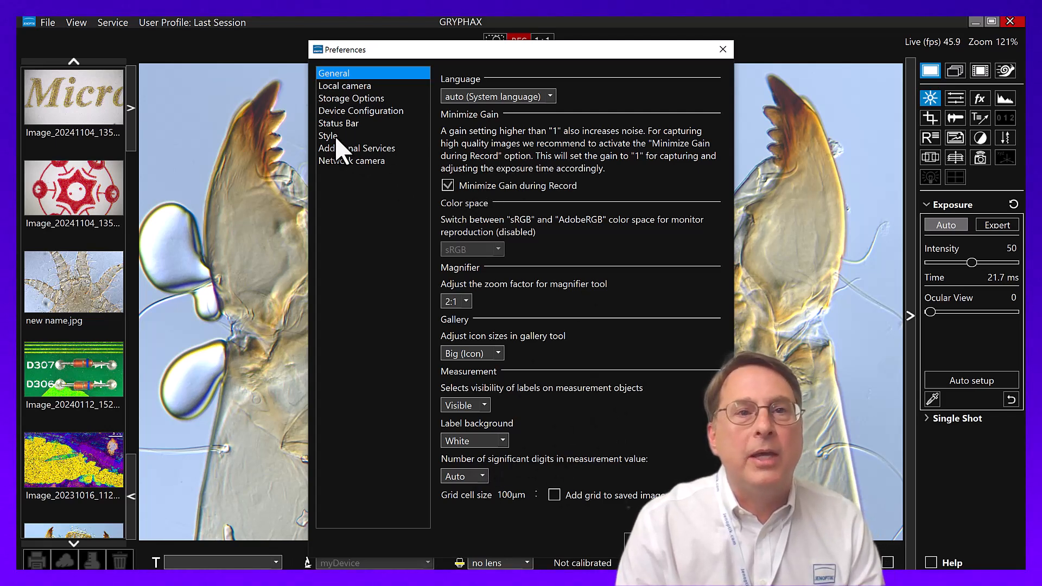
pyautogui.click(266, 96)
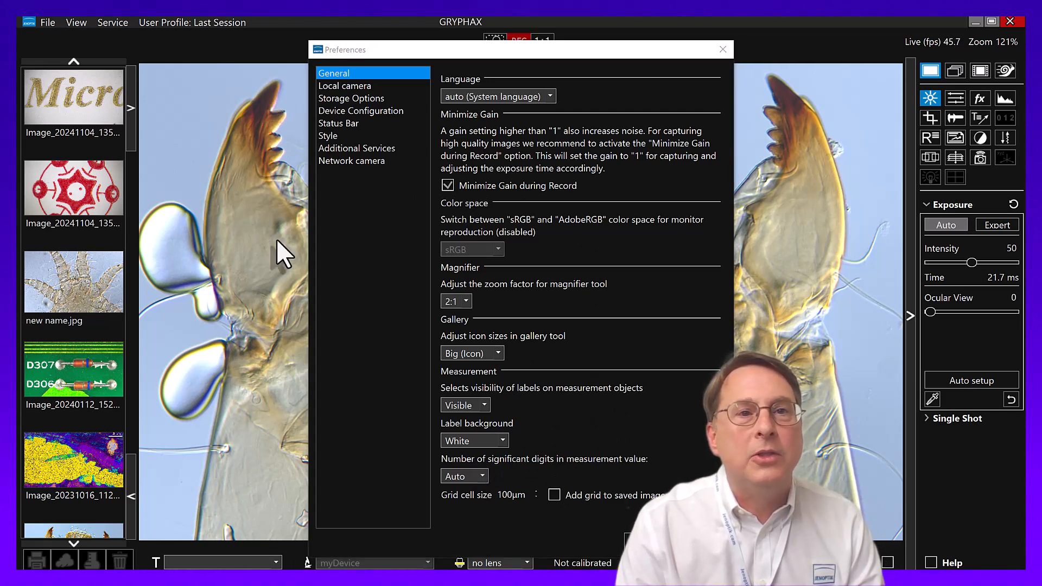
# Step: Check the local camera preferences and choose jpg as the image format in the storage options
pyautogui.click(357, 85)
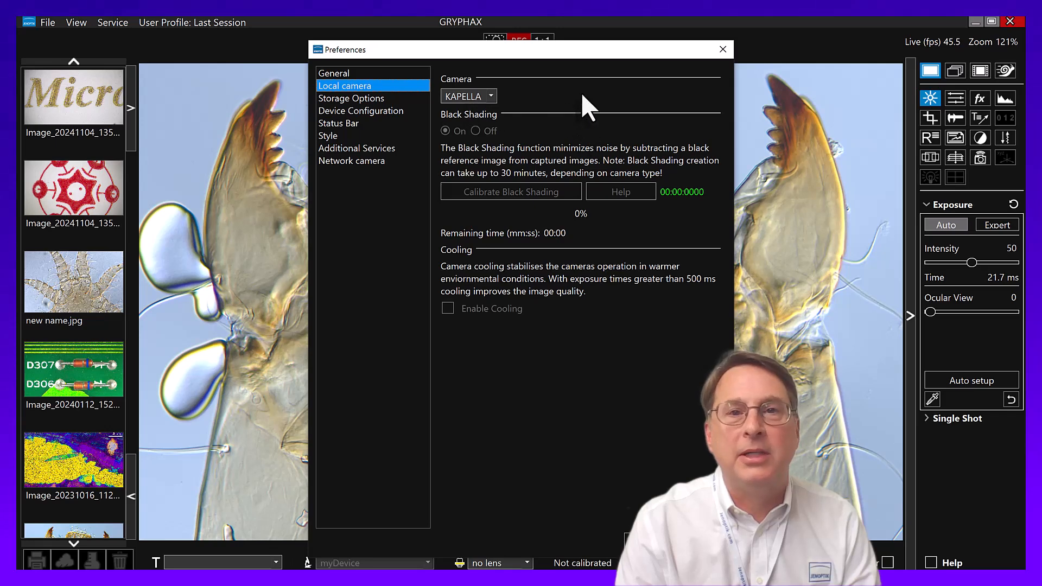
pyautogui.click(368, 97)
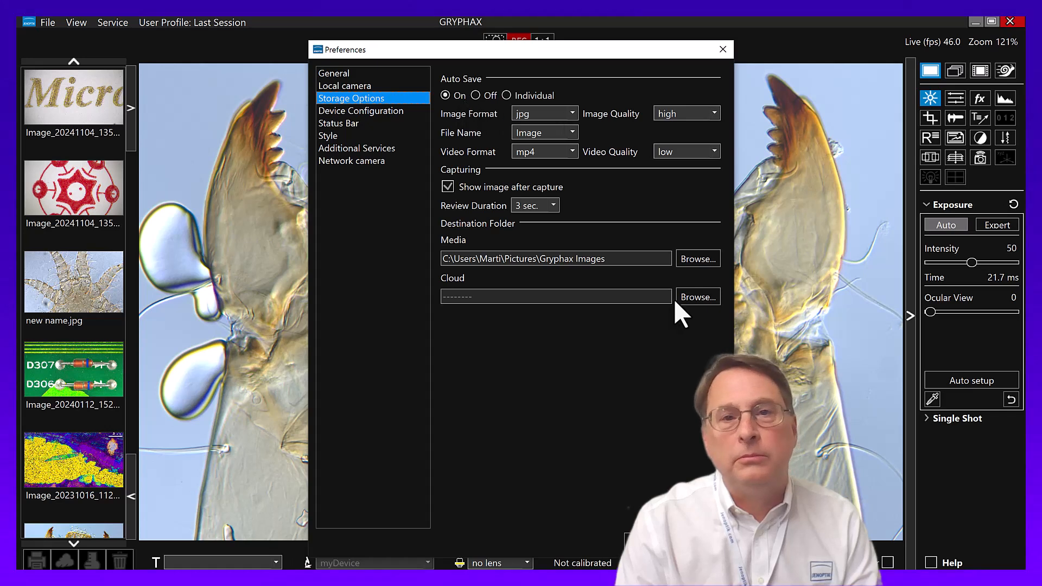
pyautogui.click(550, 116)
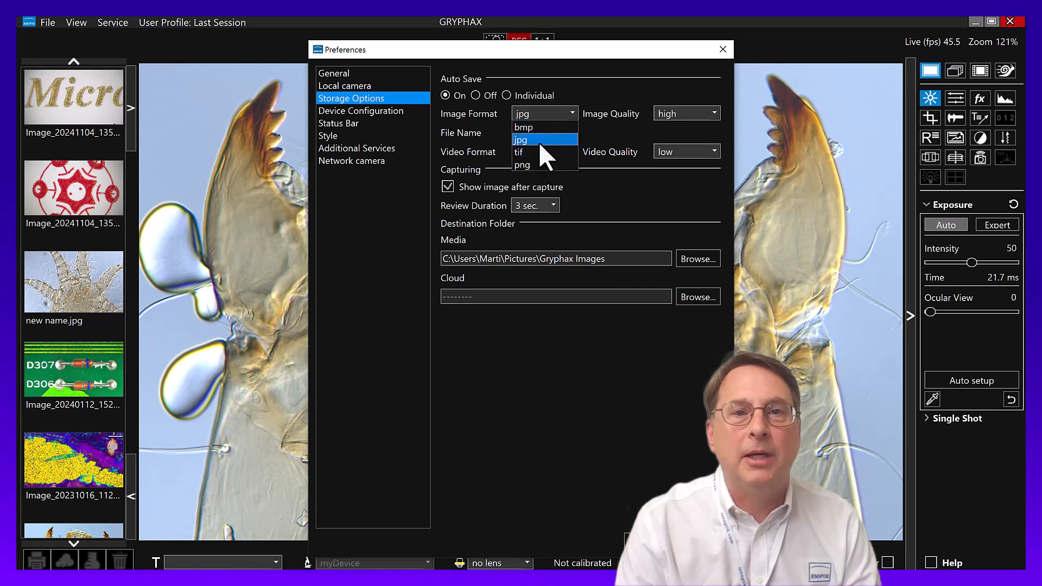
pyautogui.click(539, 140)
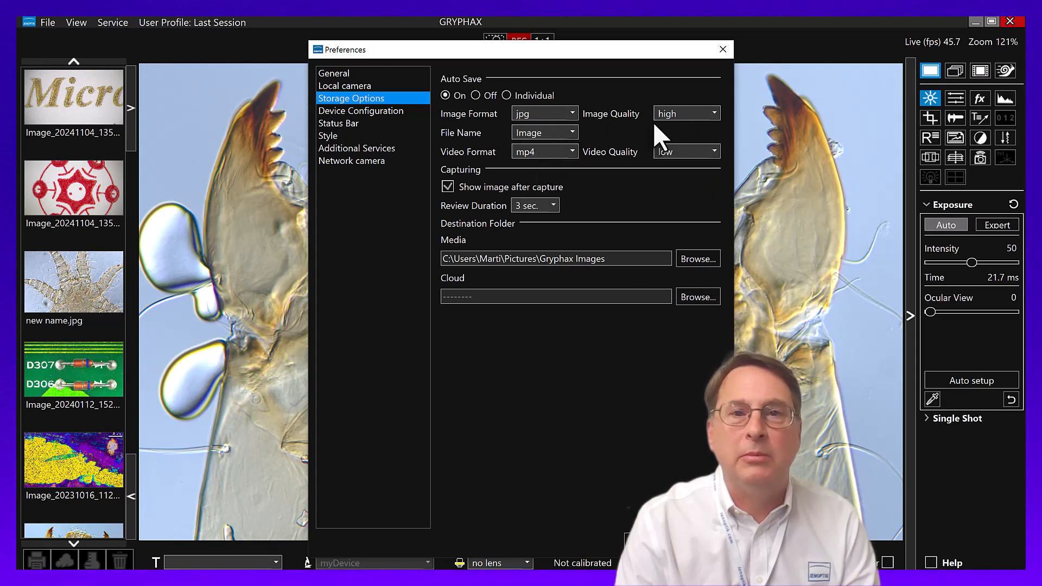
# Step: Choose mp4 as the video format and set the video quality to high in the storage options
pyautogui.click(545, 154)
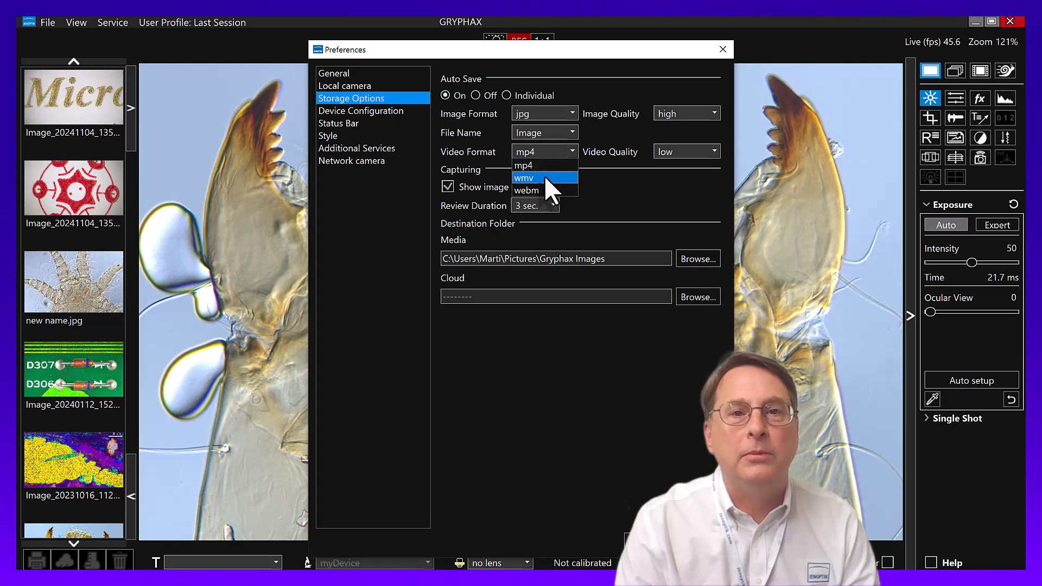
pyautogui.click(543, 165)
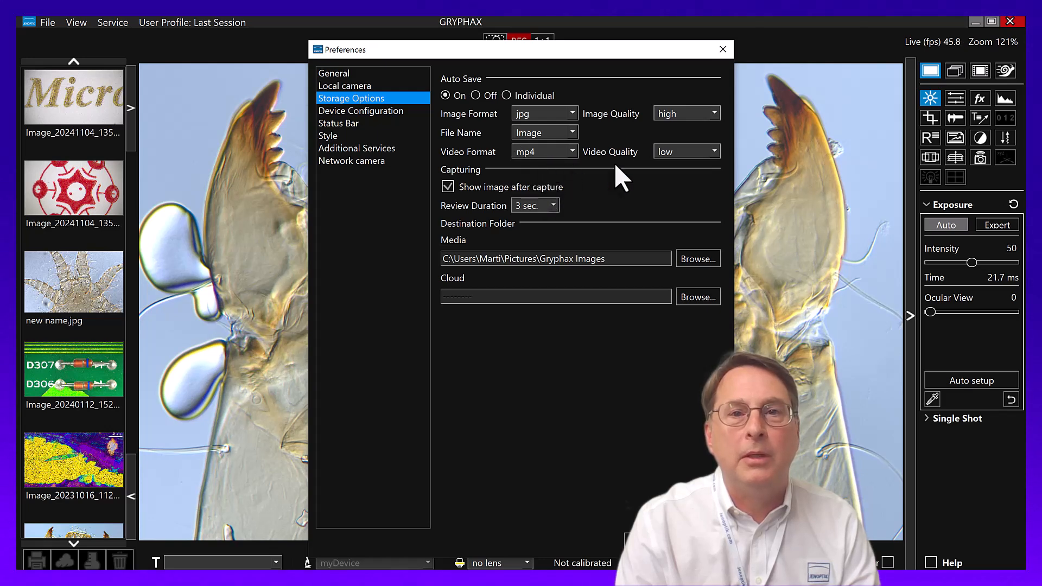
pyautogui.click(681, 152)
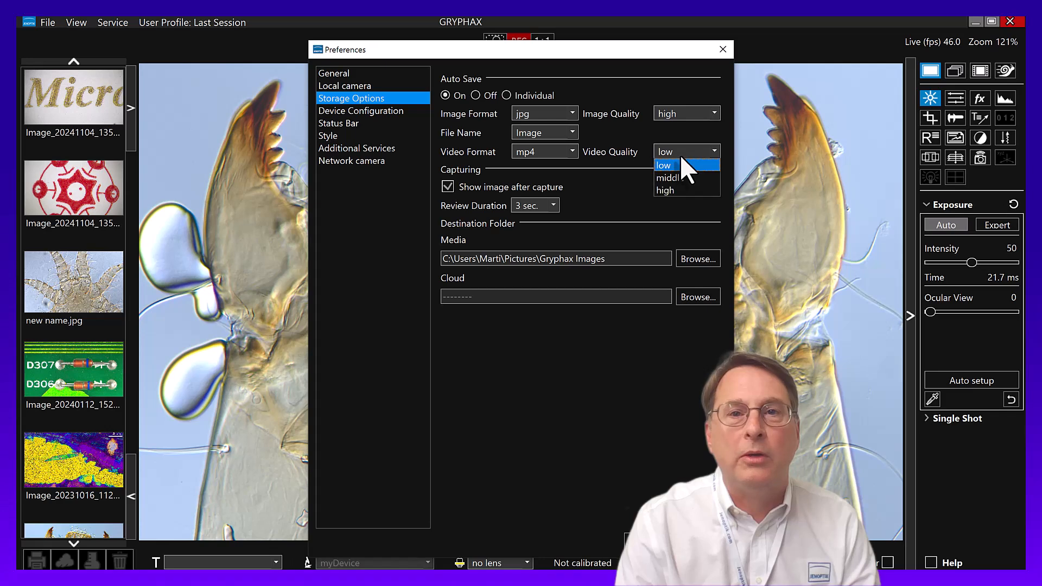
pyautogui.click(675, 188)
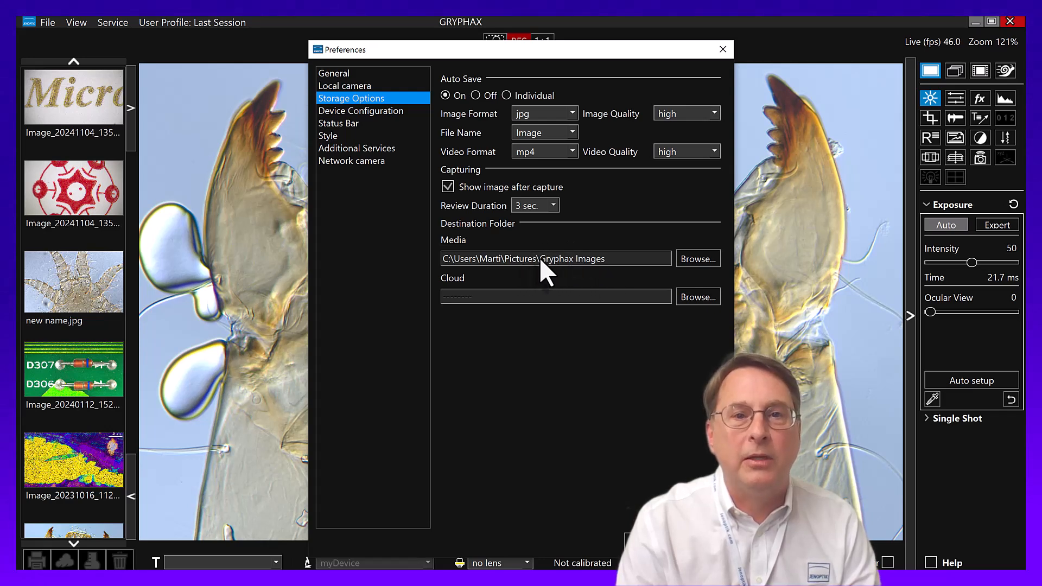
# Step: Create a new device named BX53 in the device configuration
pyautogui.click(357, 108)
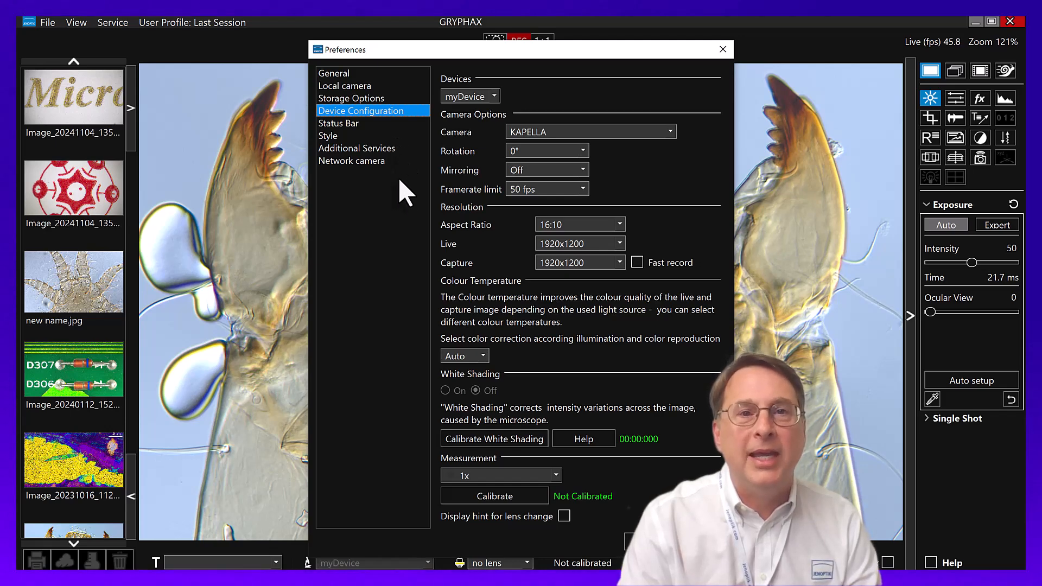
pyautogui.click(494, 96)
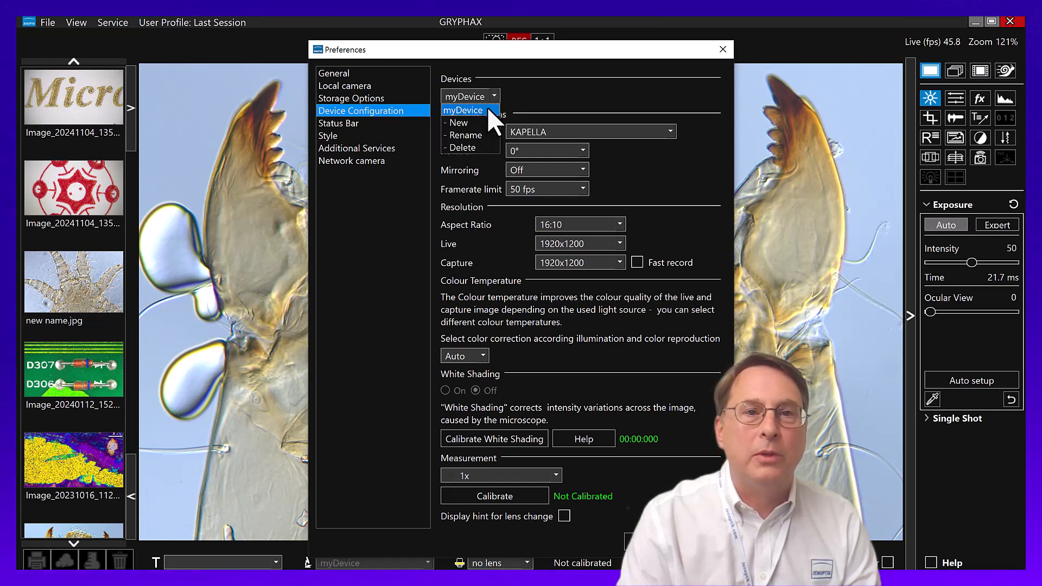
pyautogui.click(470, 123)
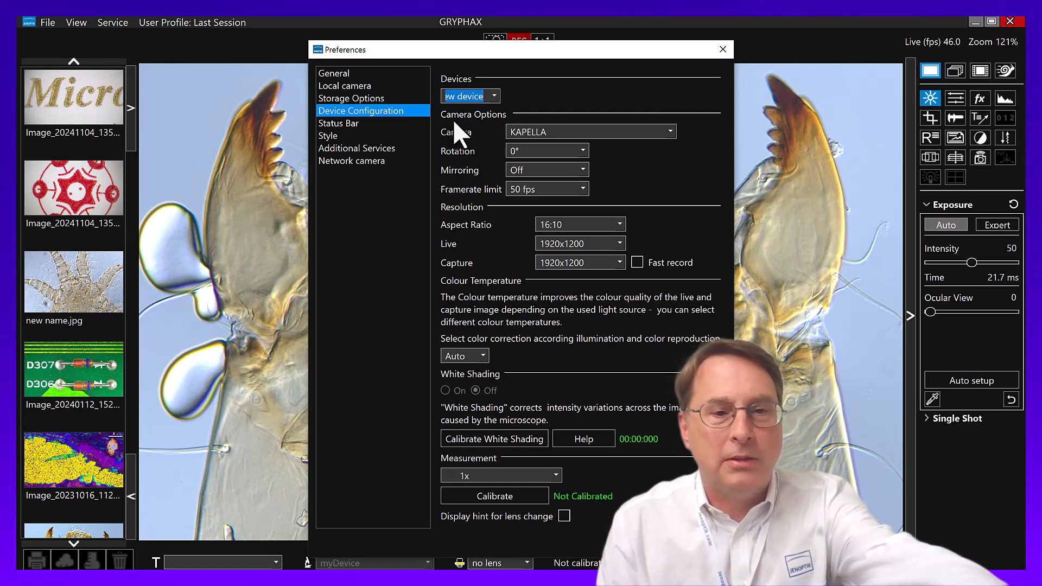
pyautogui.write('B')
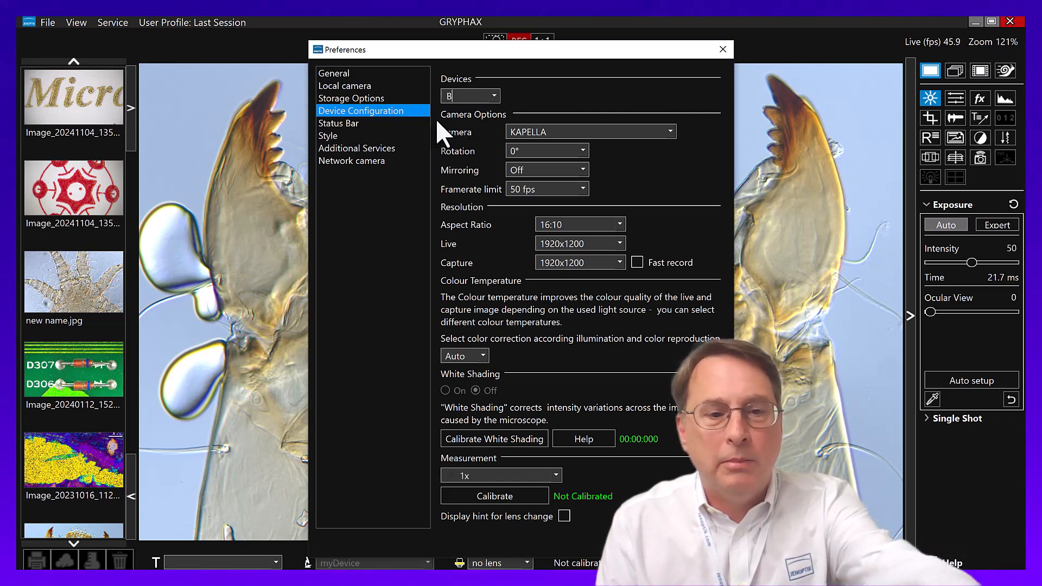
pyautogui.write('X5')
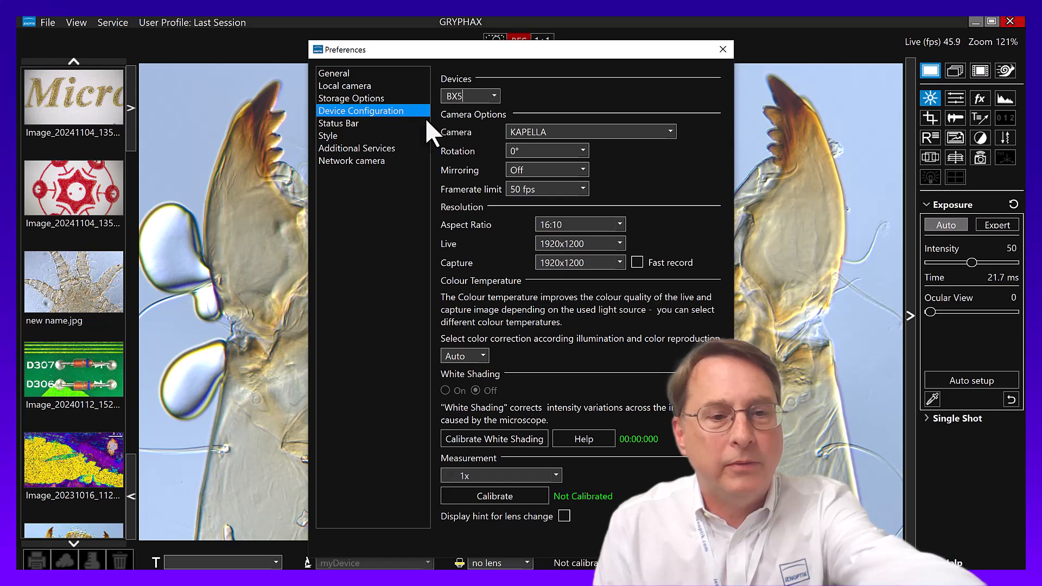
pyautogui.write('3')
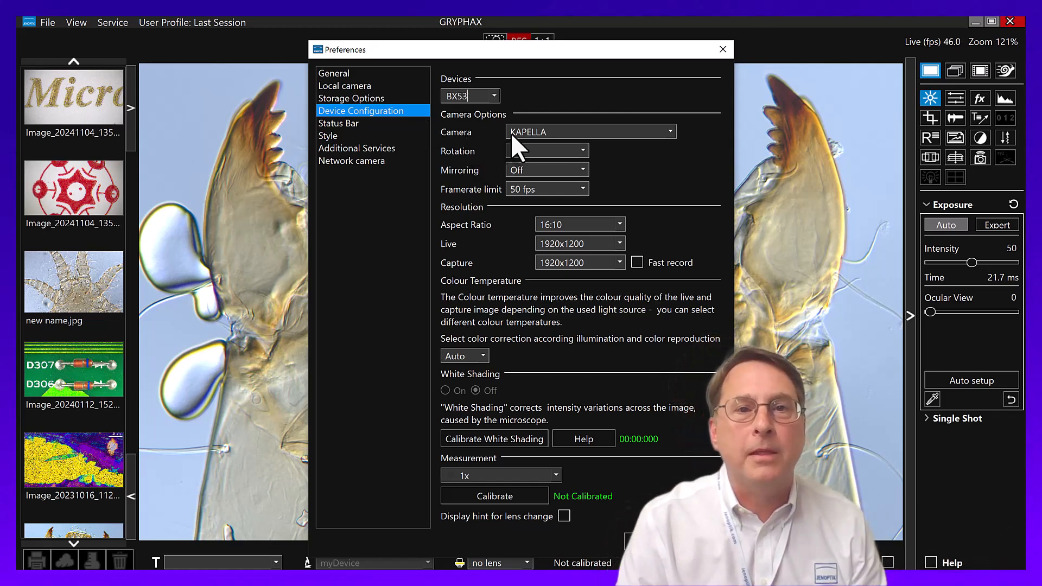
# Step: Try a camera rotation of 180° for the BX53 device, and set the rotation back to 0°
pyautogui.click(550, 150)
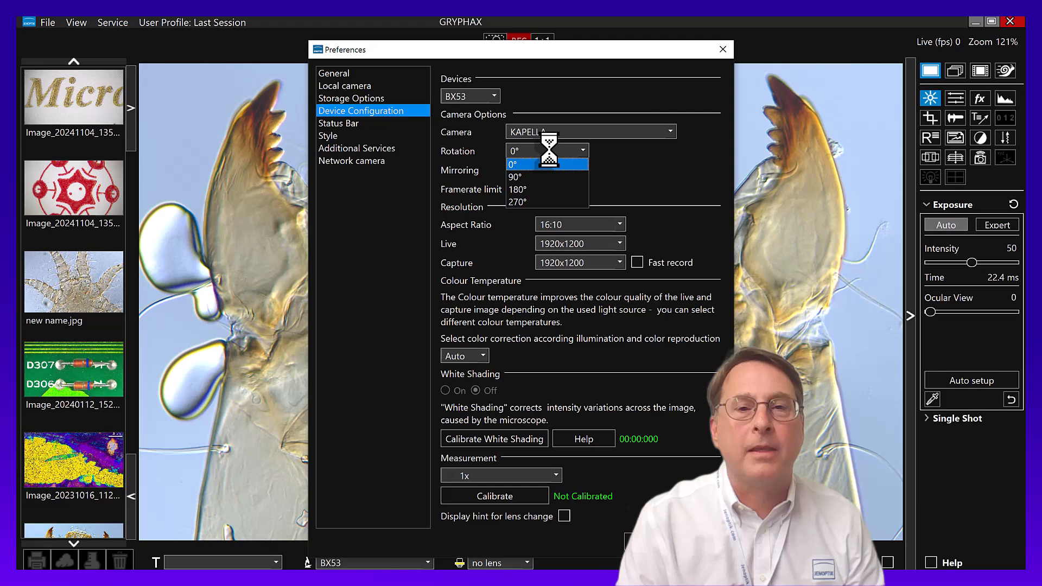
pyautogui.click(525, 188)
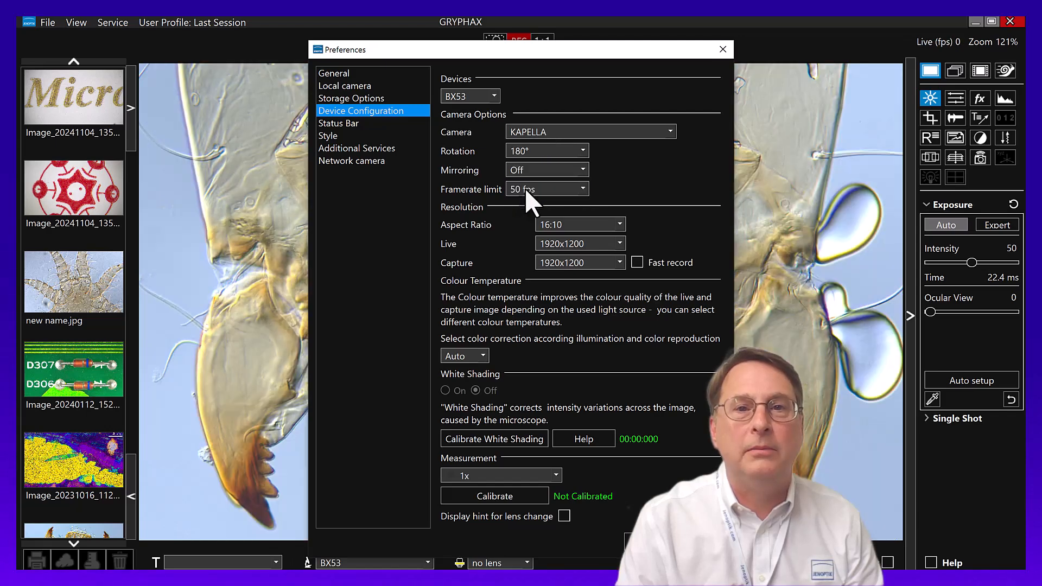
pyautogui.moveTo(684, 70)
pyautogui.mouseDown()
pyautogui.moveTo(1017, 87)
pyautogui.moveTo(678, 72)
pyautogui.mouseUp()
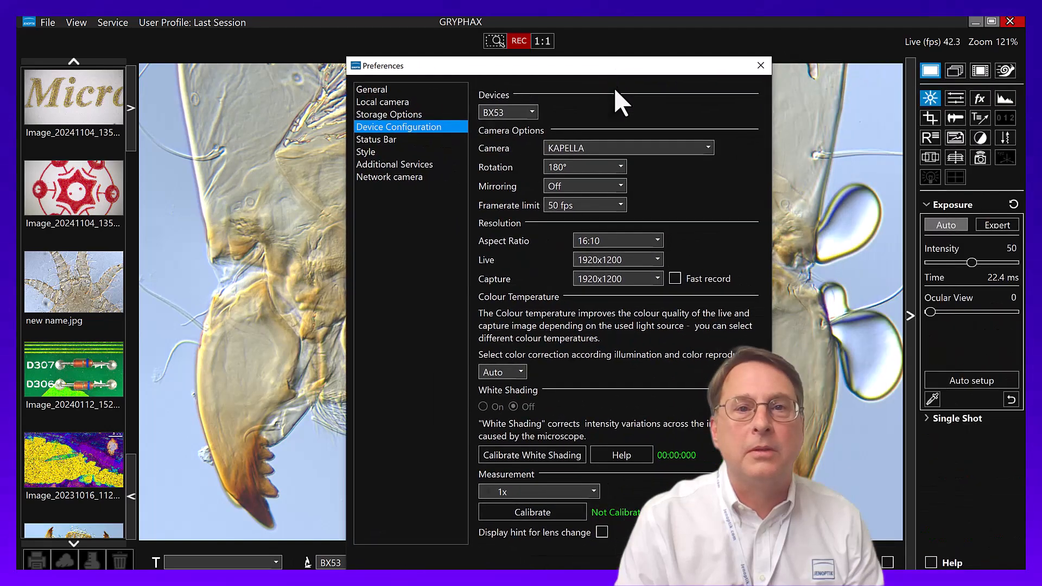
pyautogui.click(596, 167)
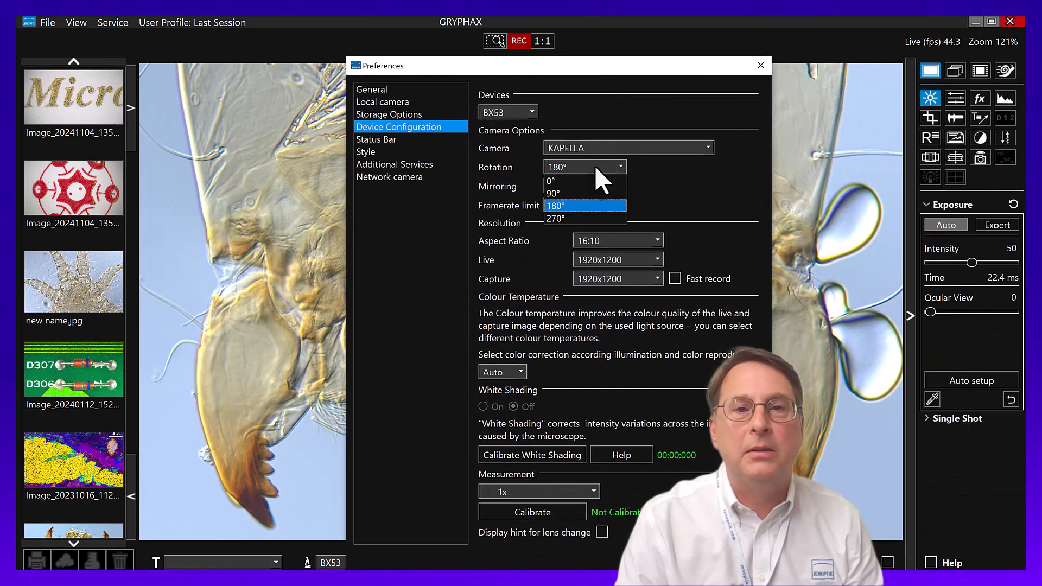
pyautogui.click(566, 180)
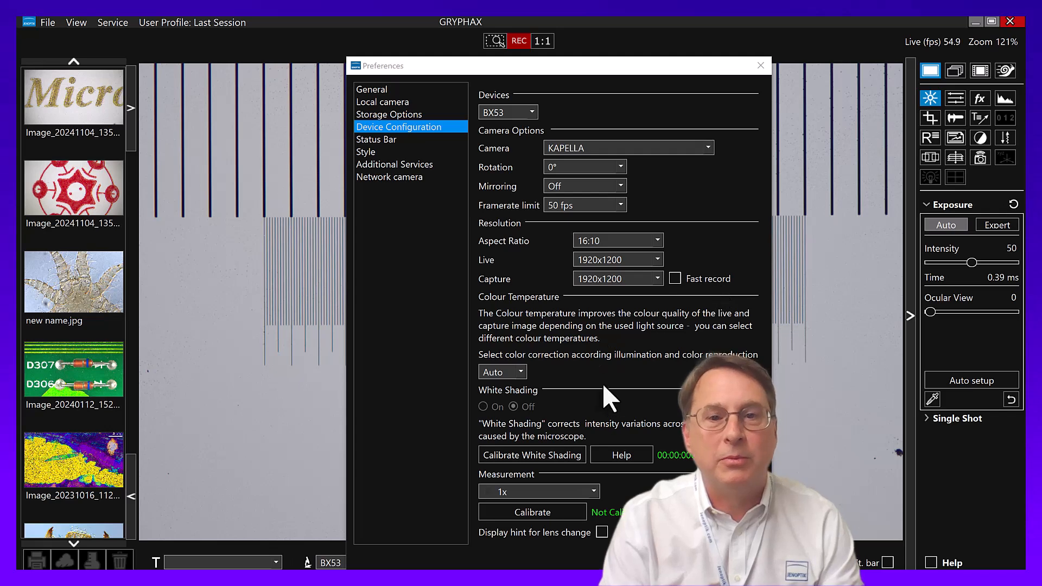
# Step: Calibrate the 4x objective of the BX53 device by marking the full width of the fine micrometer scale as 2000 µm
pyautogui.click(594, 490)
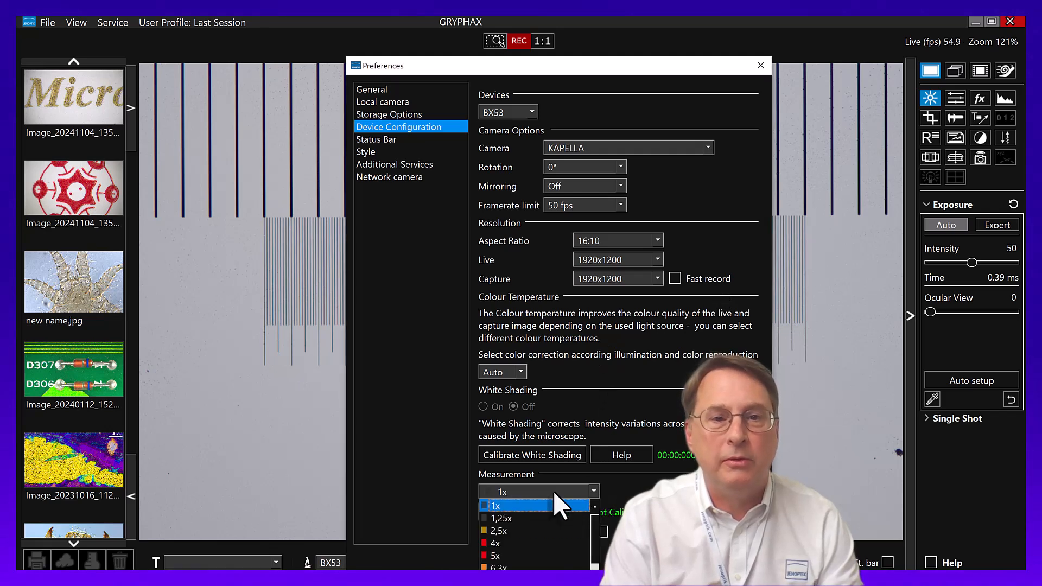
pyautogui.click(506, 540)
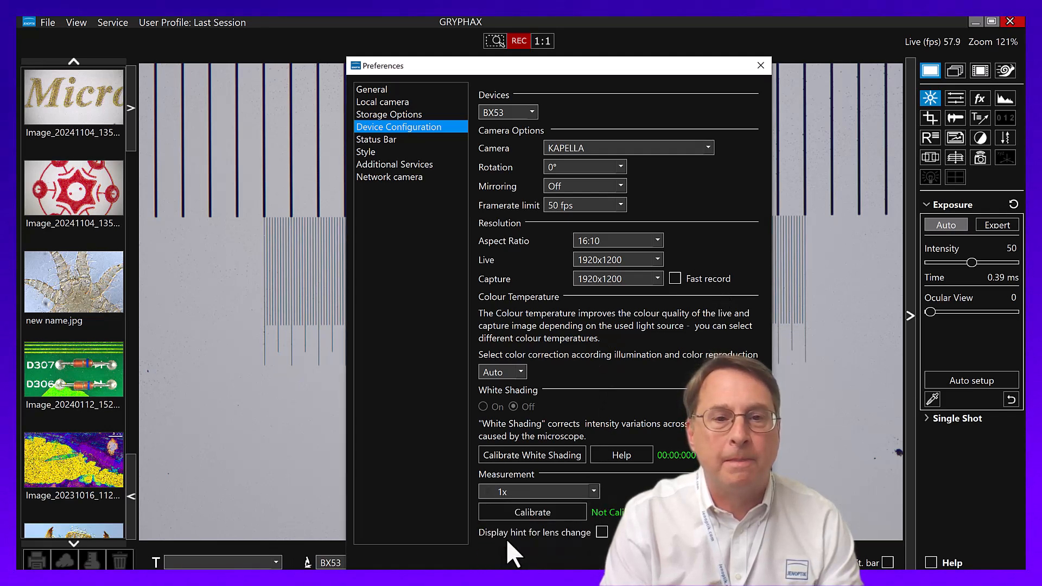
pyautogui.click(555, 511)
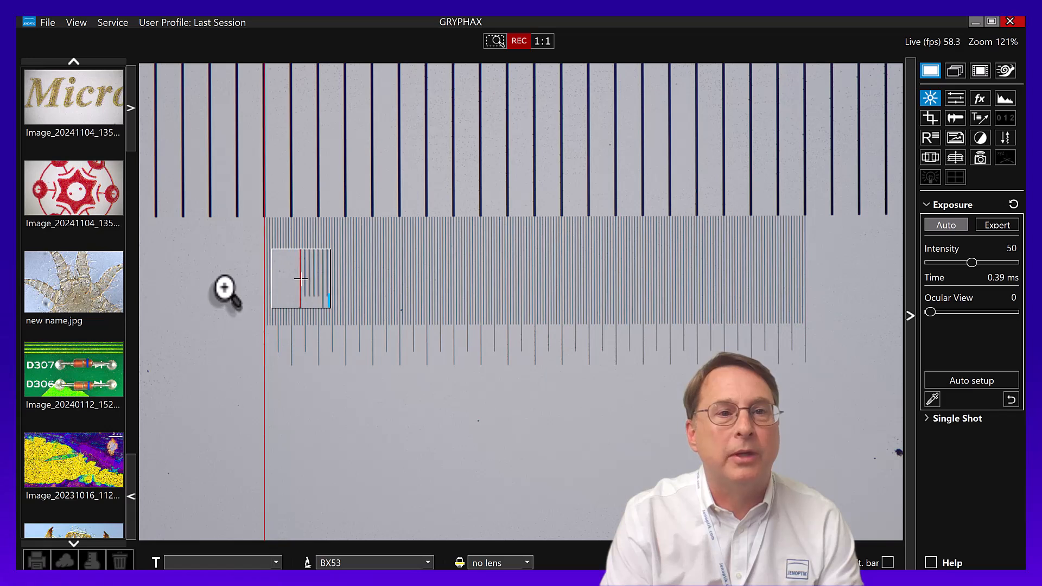
pyautogui.moveTo(224, 287); pyautogui.dragTo(766, 301)
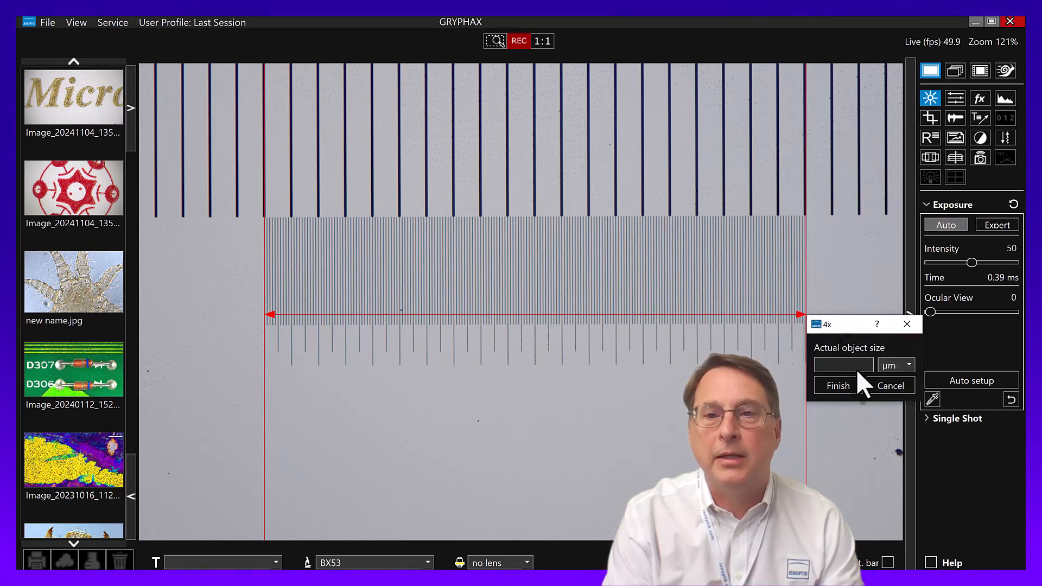
pyautogui.write('200')
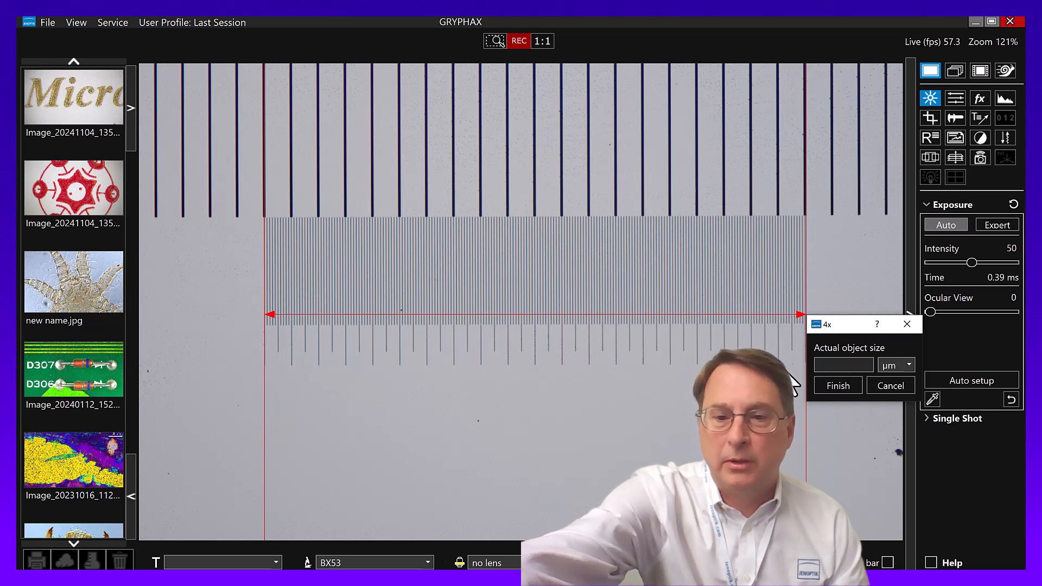
pyautogui.write('0')
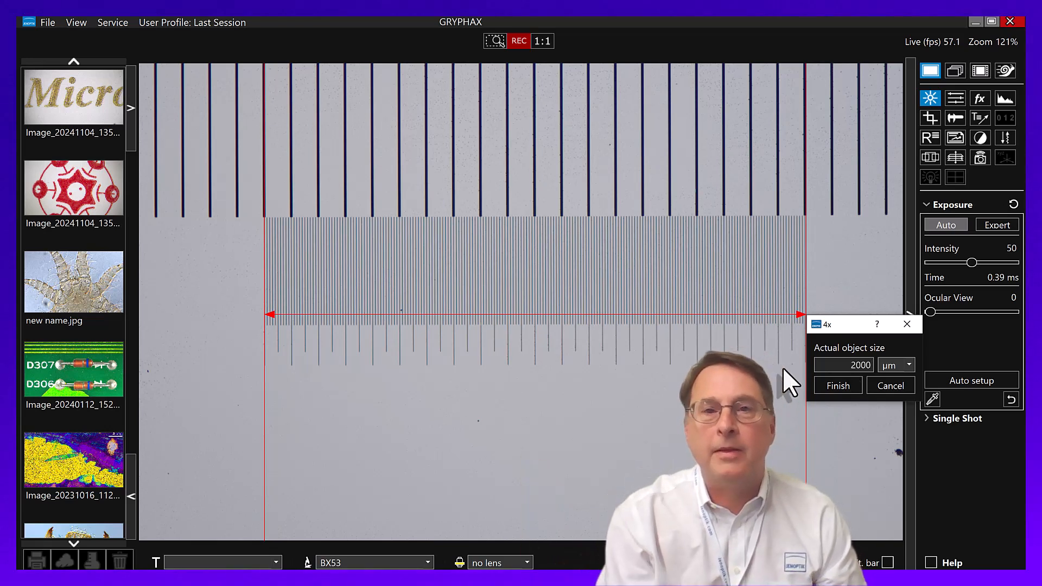
pyautogui.click(827, 385)
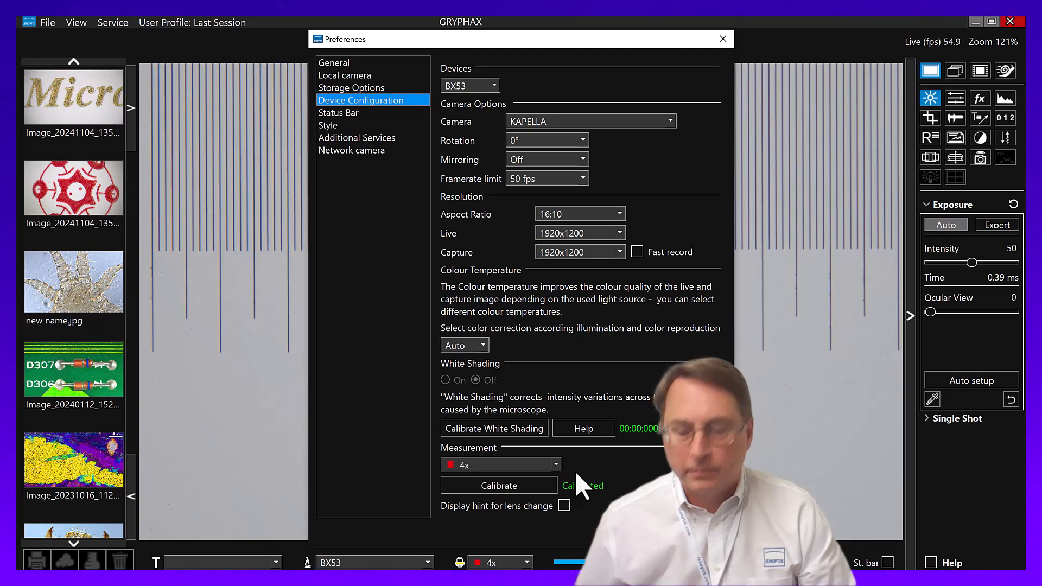
# Step: Calibrate the 10x objective by marking ten long divisions of the micrometer scale as 1000 µm
pyautogui.click(503, 465)
pyautogui.click(461, 552)
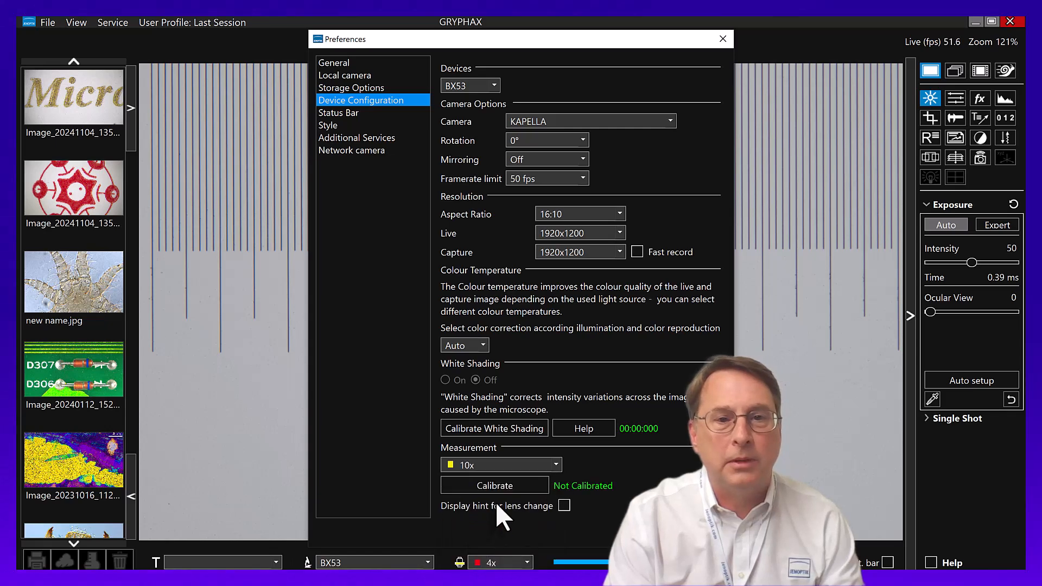
pyautogui.click(496, 486)
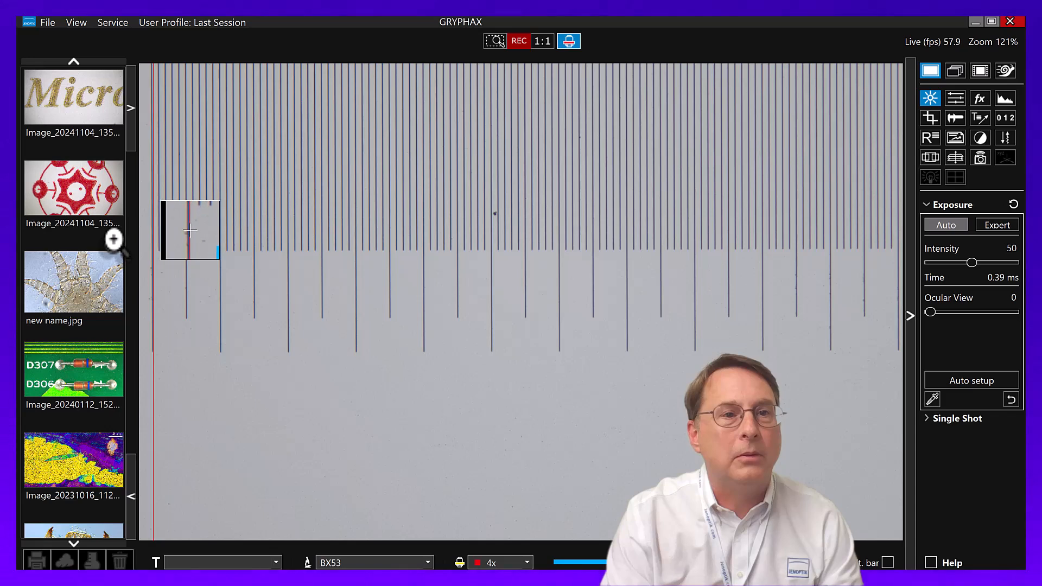
pyautogui.moveTo(114, 239); pyautogui.dragTo(791, 298)
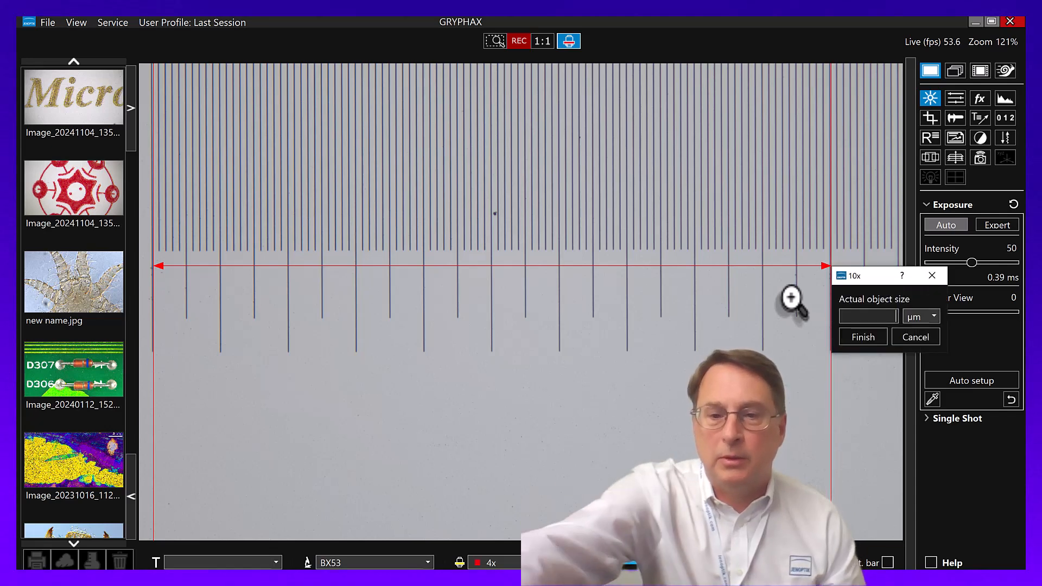
pyautogui.write('1000')
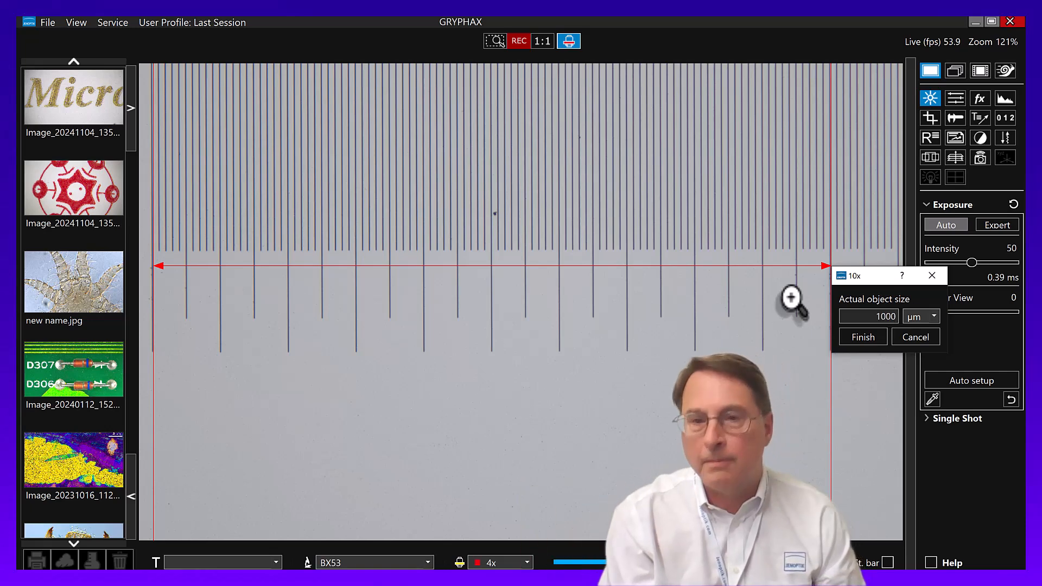
pyautogui.click(845, 336)
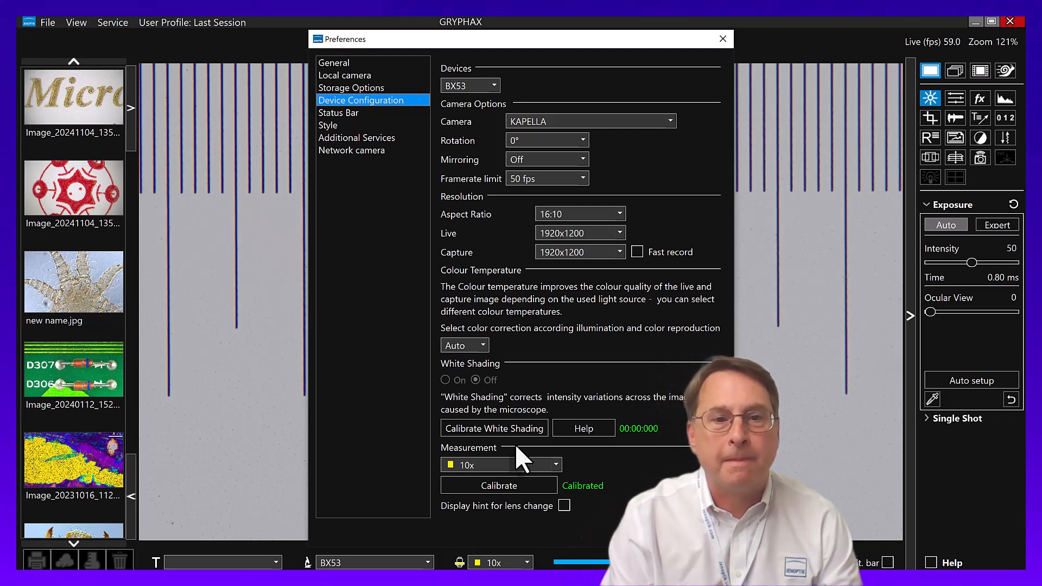
# Step: Calibrate the 20x objective by marking the span between the first and last long micrometer lines as 500 µm
pyautogui.click(501, 465)
pyautogui.click(488, 576)
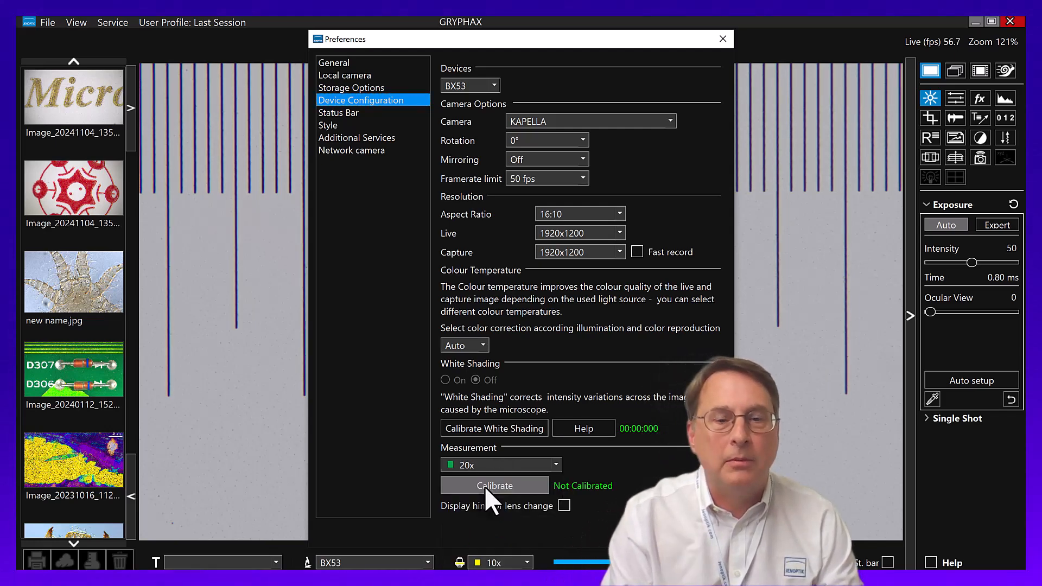
pyautogui.click(485, 487)
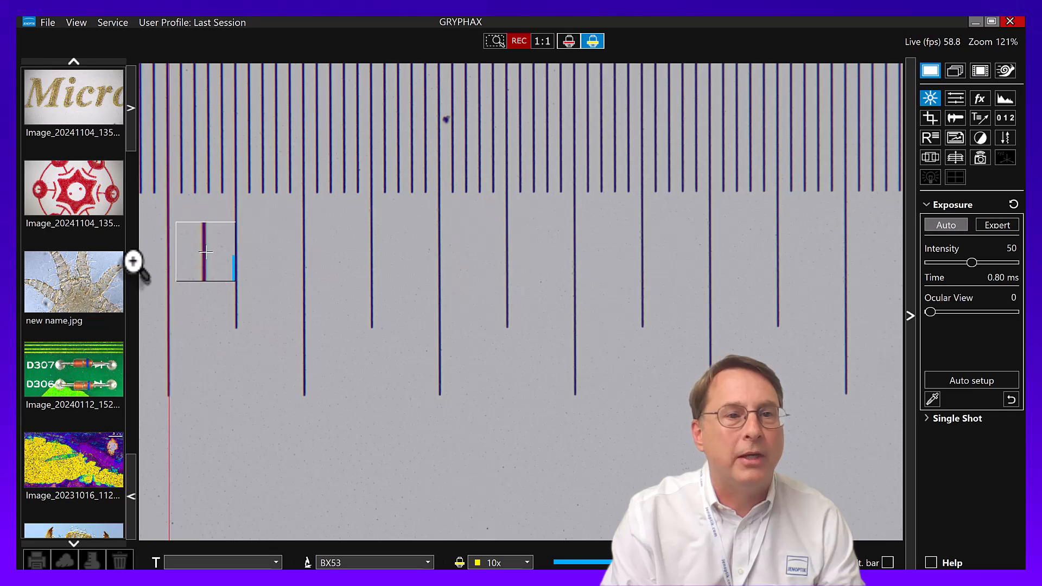
pyautogui.click(169, 287)
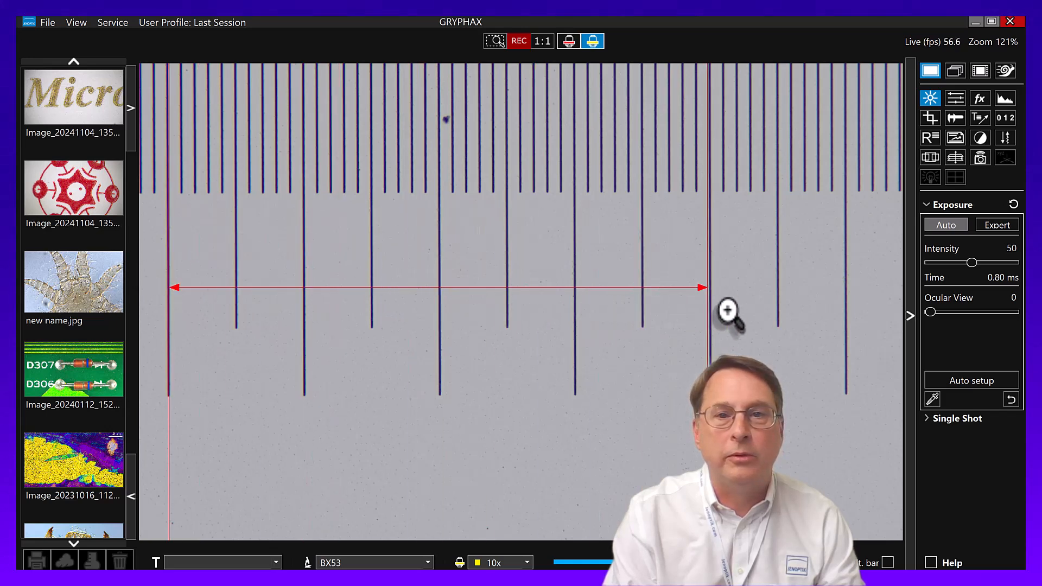
pyautogui.moveTo(815, 306); pyautogui.dragTo(810, 307)
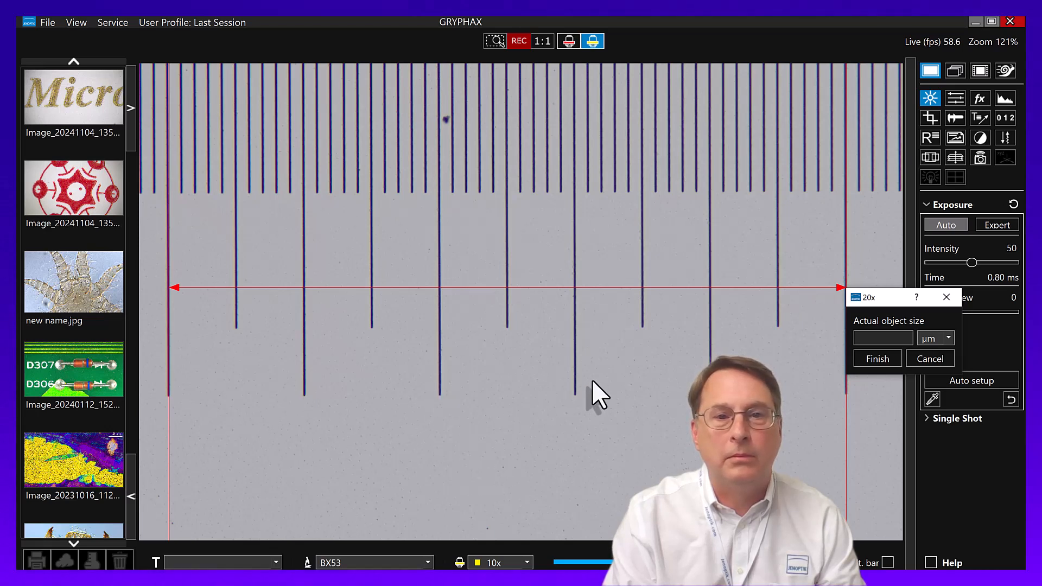
pyautogui.write('5')
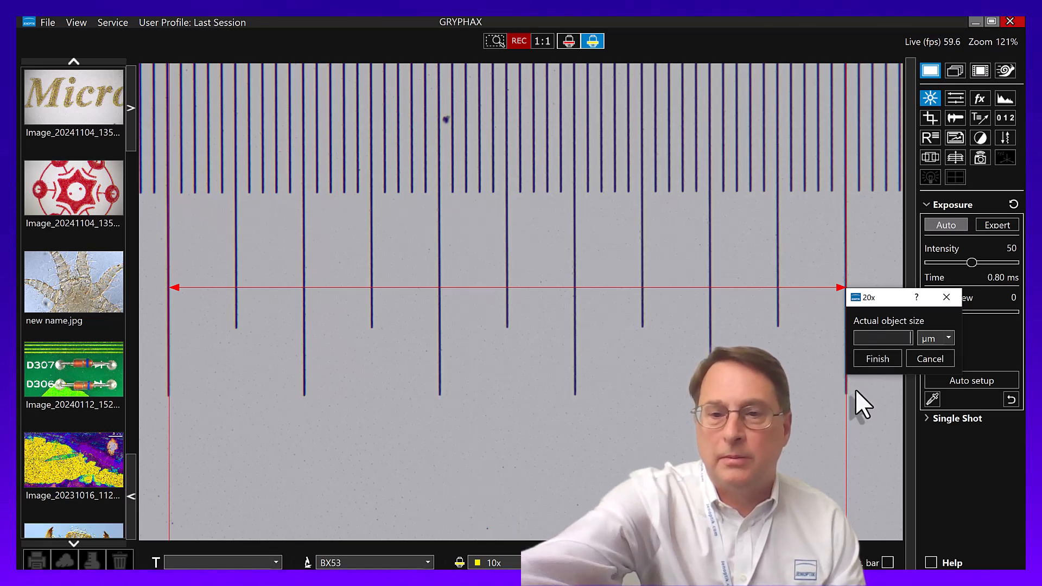
pyautogui.write('00')
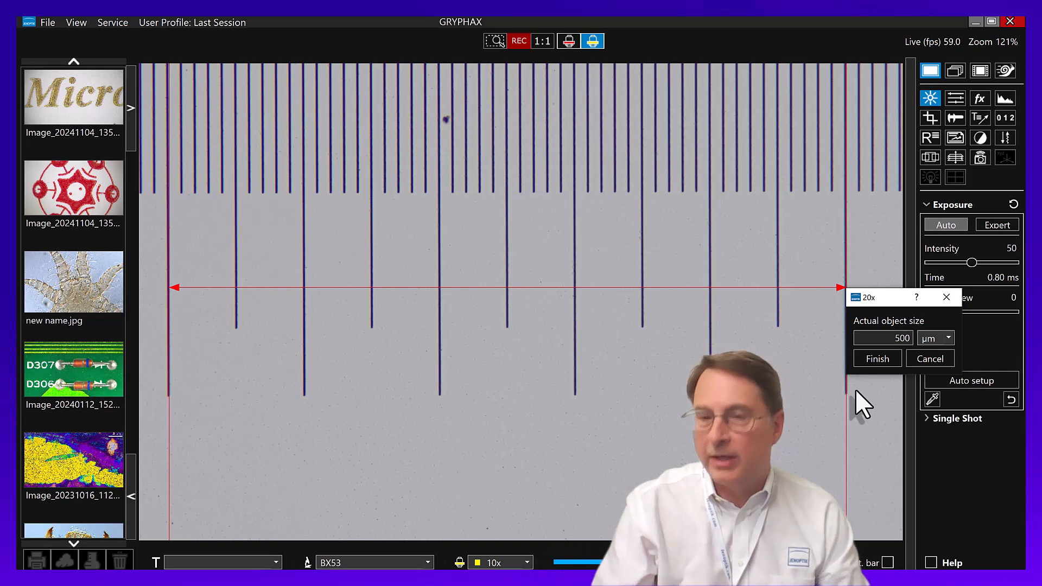
pyautogui.click(876, 363)
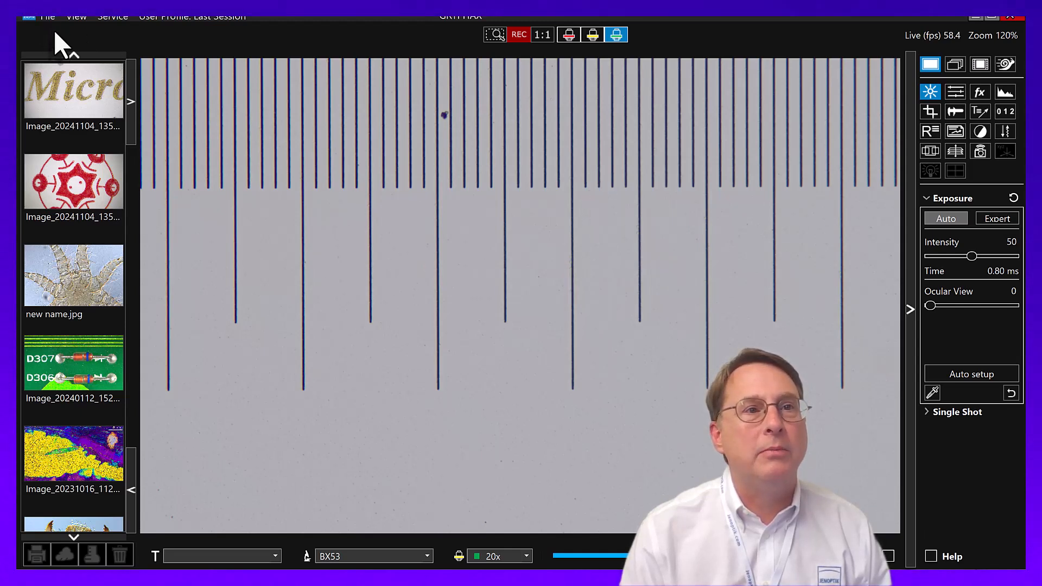
# Step: Create a new device named M60 in the device configuration and assign the ARKTUR camera to it
pyautogui.click(47, 15)
pyautogui.moveTo(79, 36)
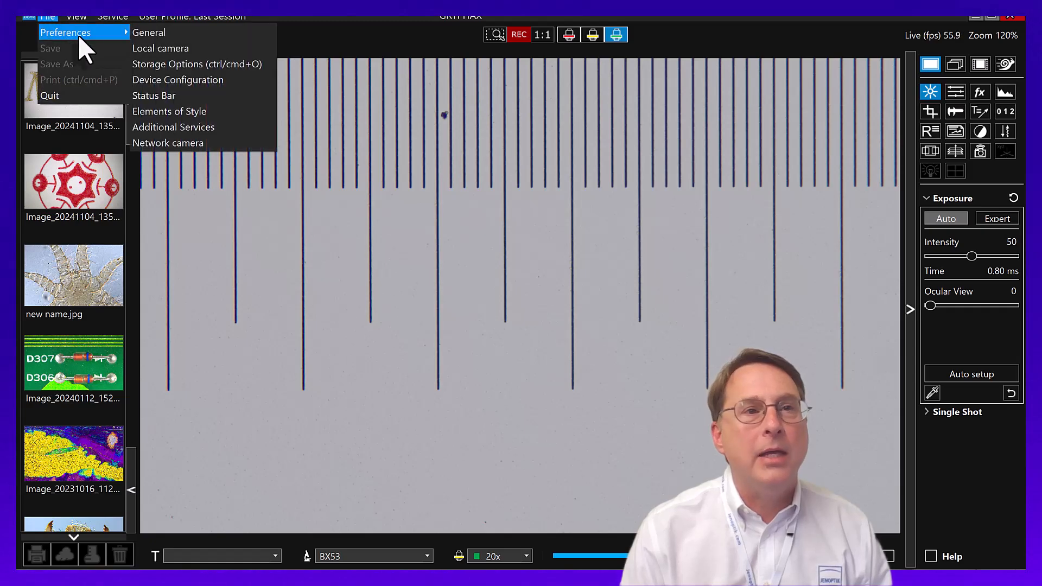
pyautogui.click(170, 79)
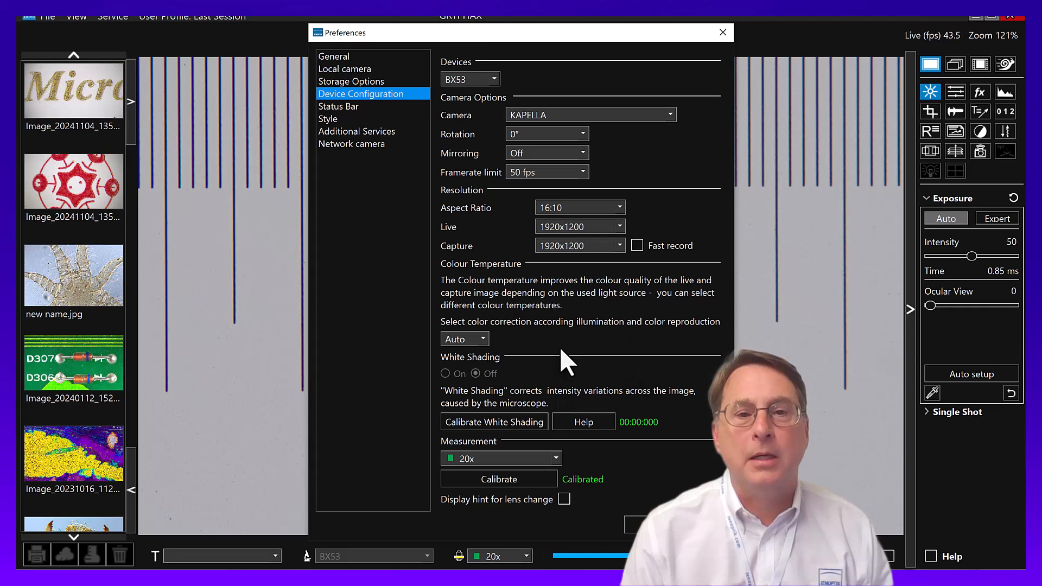
pyautogui.click(494, 79)
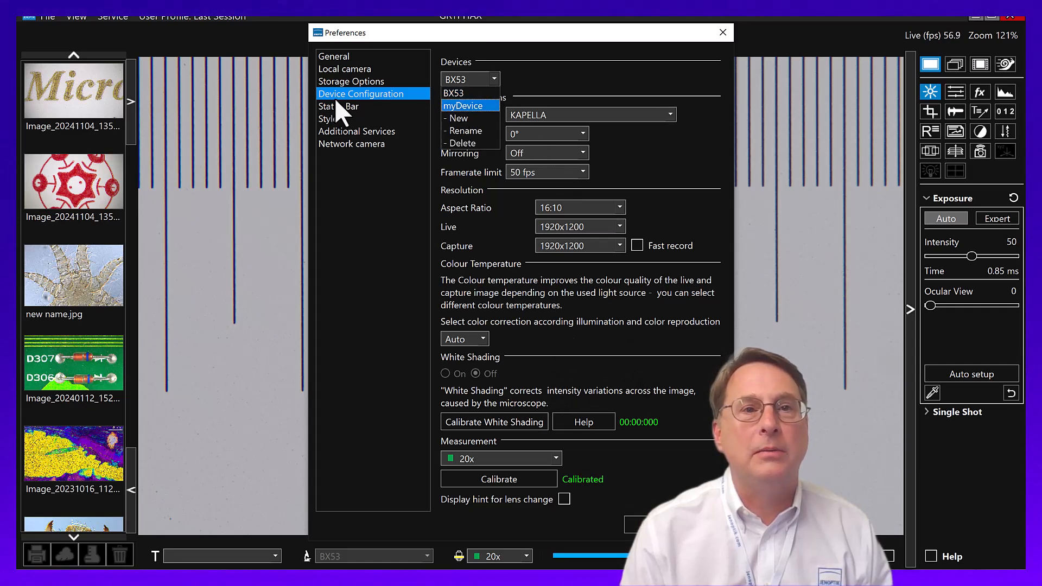
pyautogui.click(495, 77)
pyautogui.click(495, 77)
pyautogui.click(470, 120)
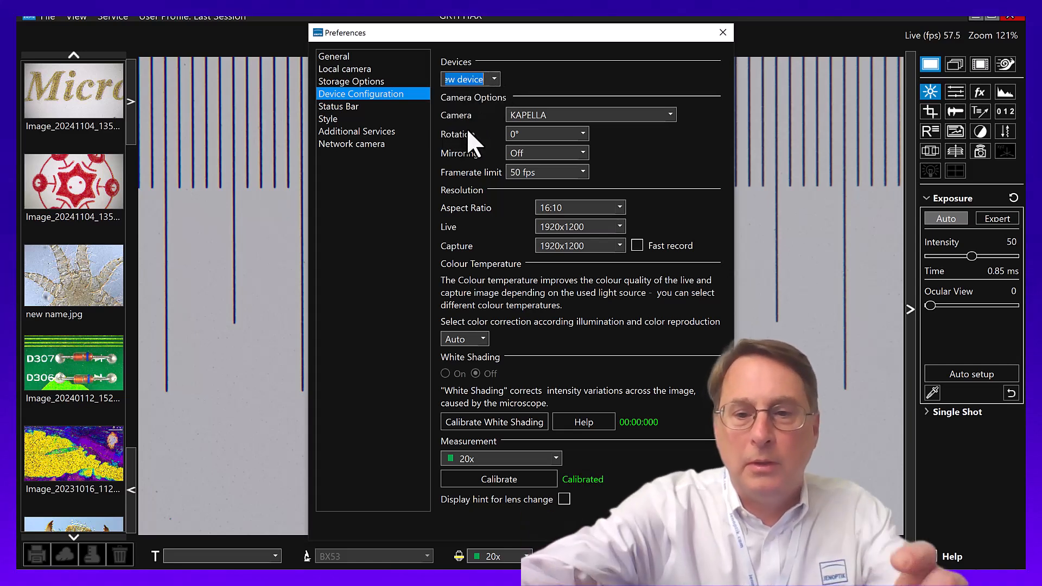
pyautogui.write('M60')
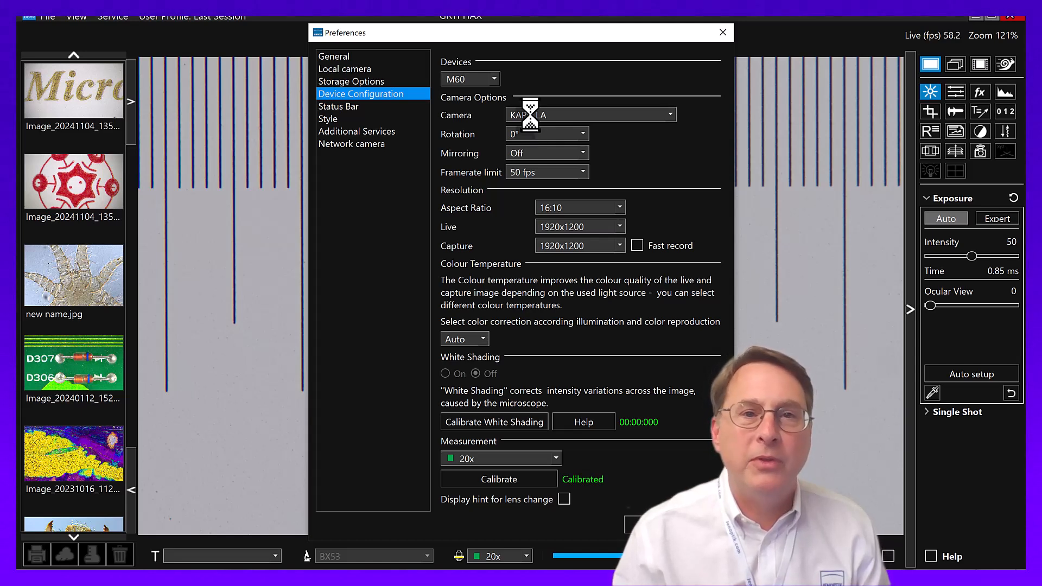
pyautogui.click(572, 115)
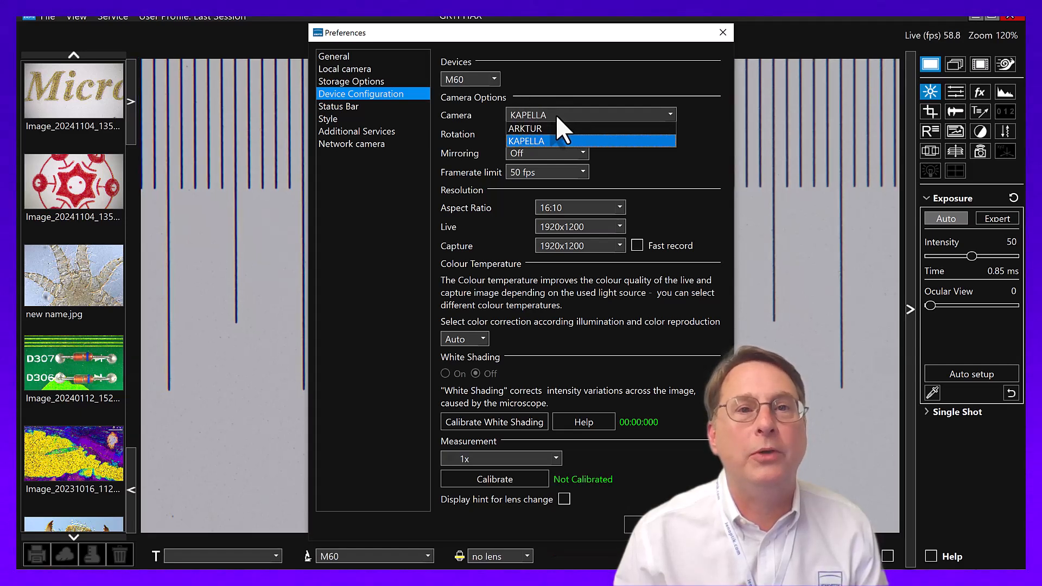
pyautogui.click(528, 126)
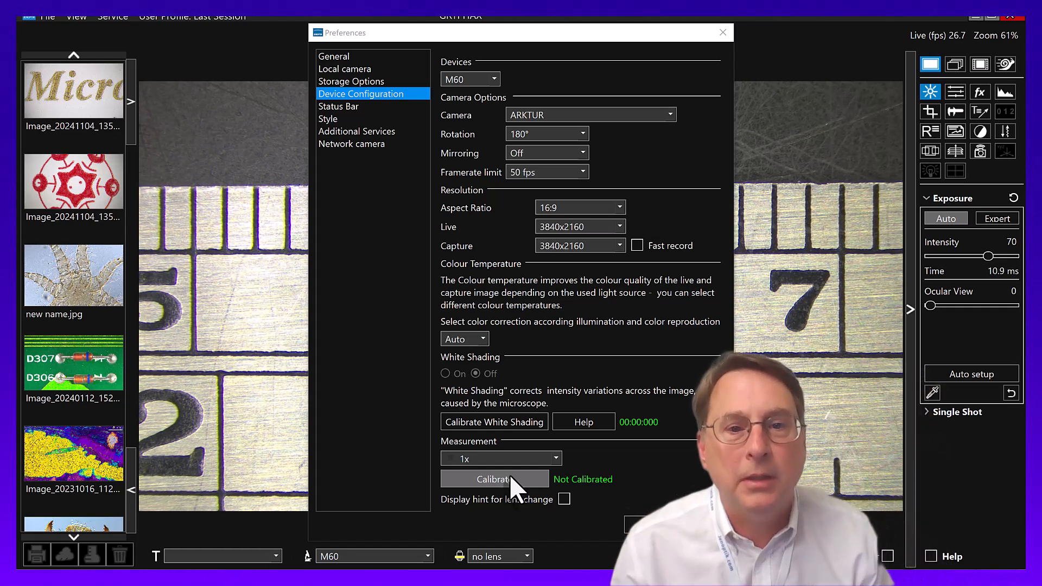
# Step: Add a custom objective named 0.8x to the measurement settings of the M60 device
pyautogui.click(541, 457)
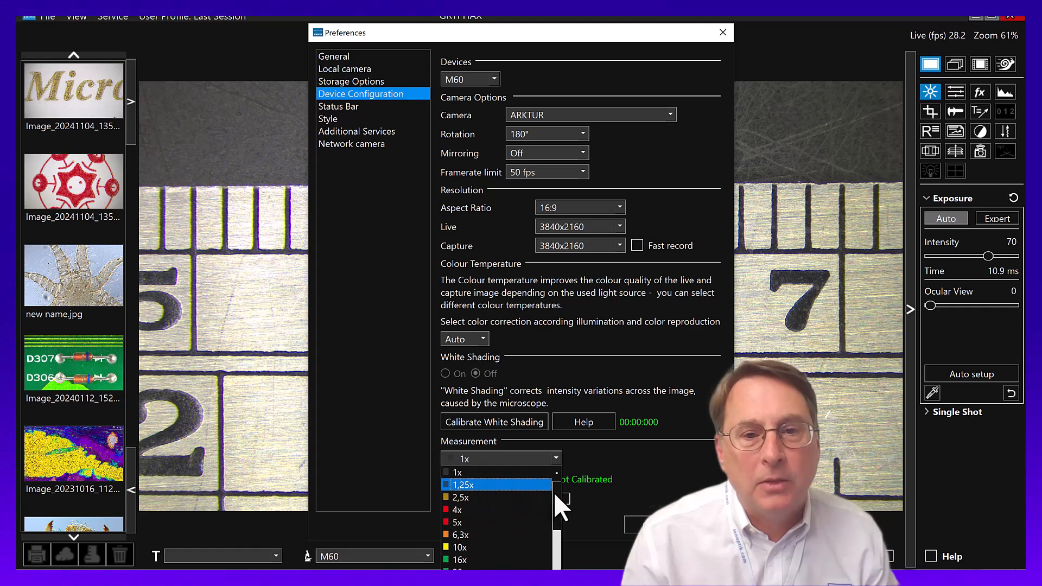
pyautogui.moveTo(555, 507); pyautogui.dragTo(555, 557)
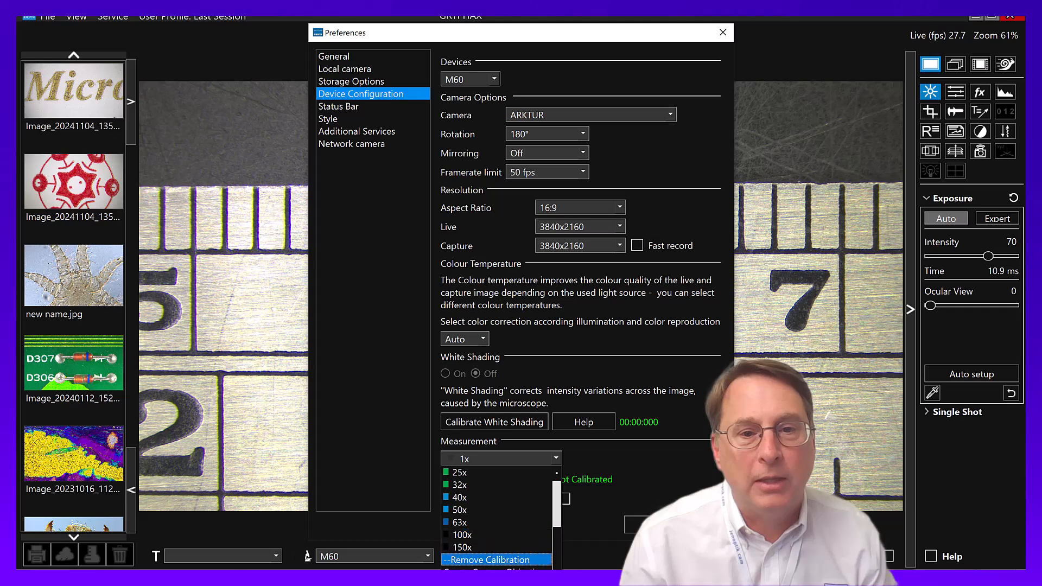
pyautogui.click(497, 568)
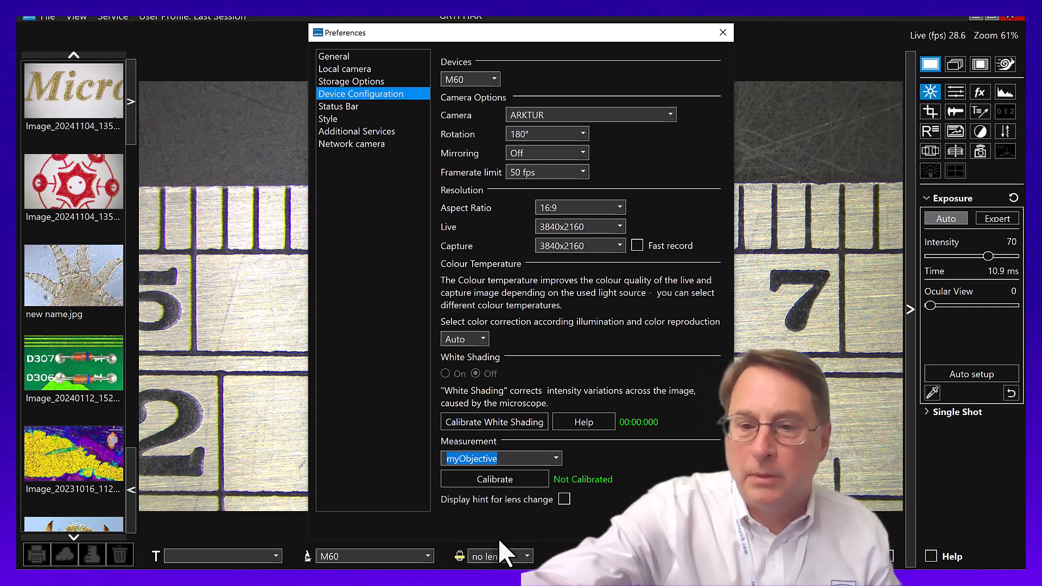
pyautogui.write('0.8')
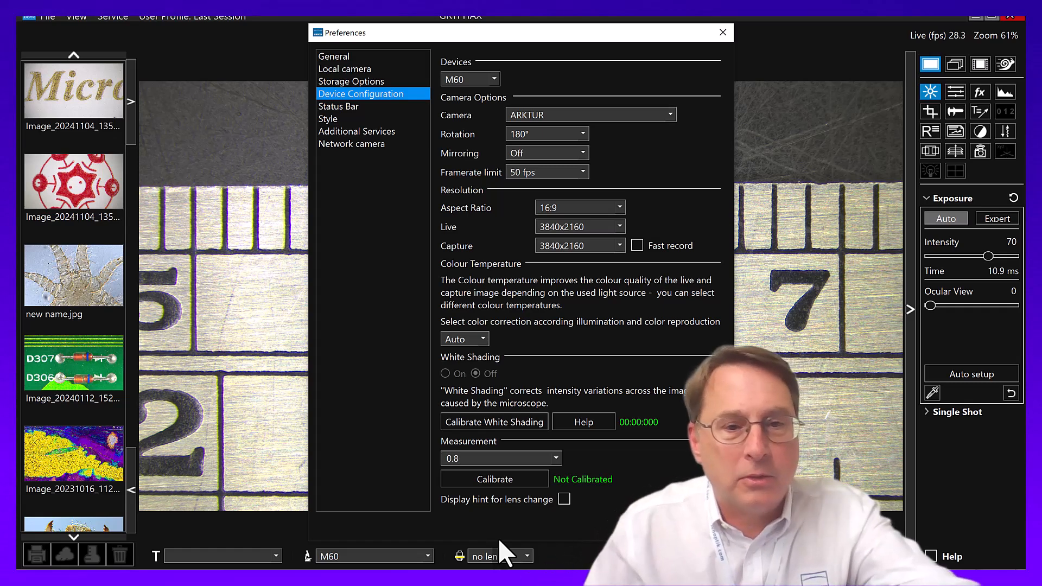
pyautogui.write('x')
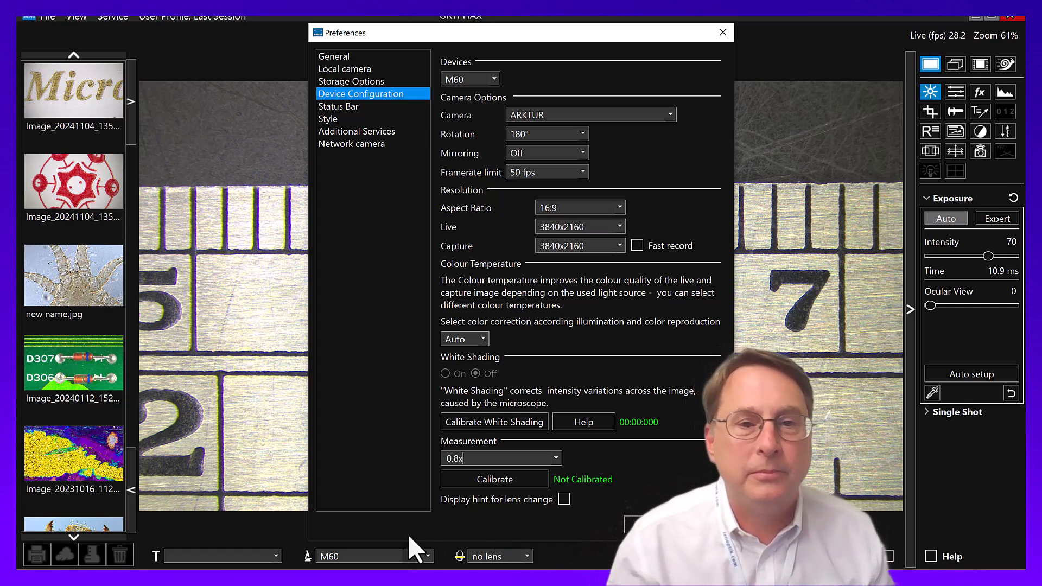
# Step: Calibrate the 0.8x objective by marking the span between the ruler's 5 and 7 lines as 20000 µm
pyautogui.click(495, 483)
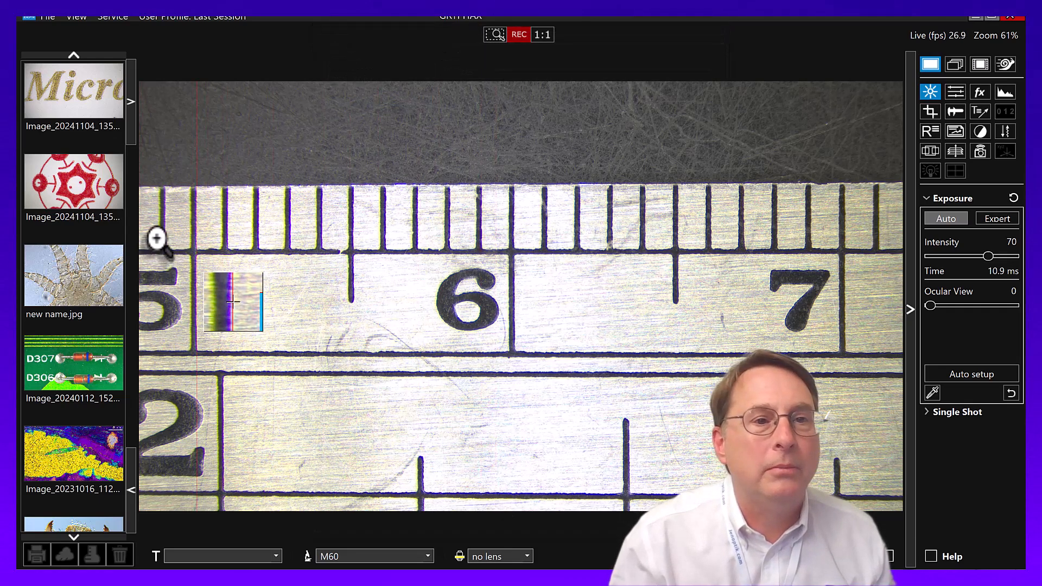
pyautogui.click(196, 265)
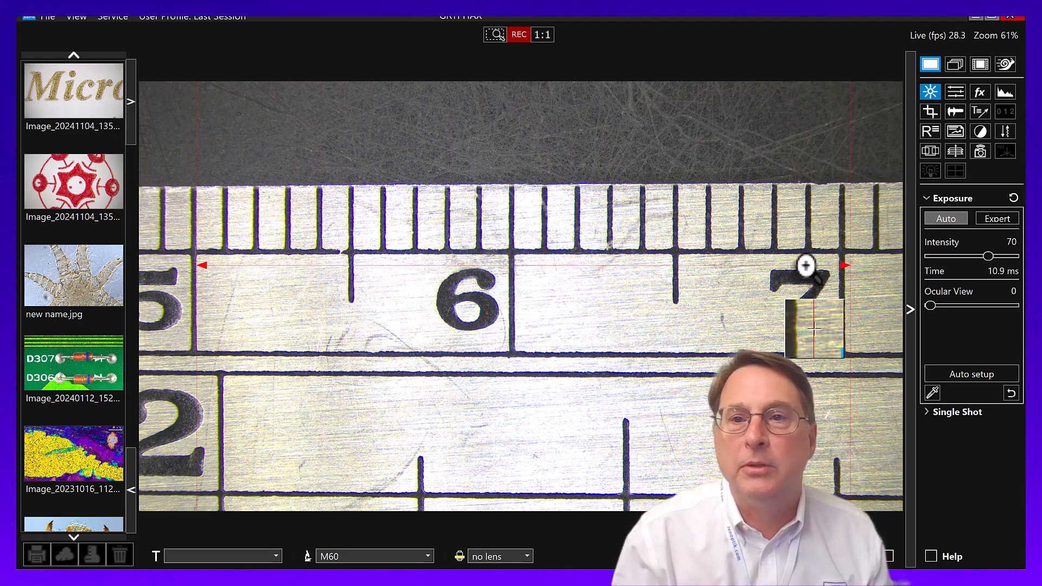
pyautogui.click(840, 266)
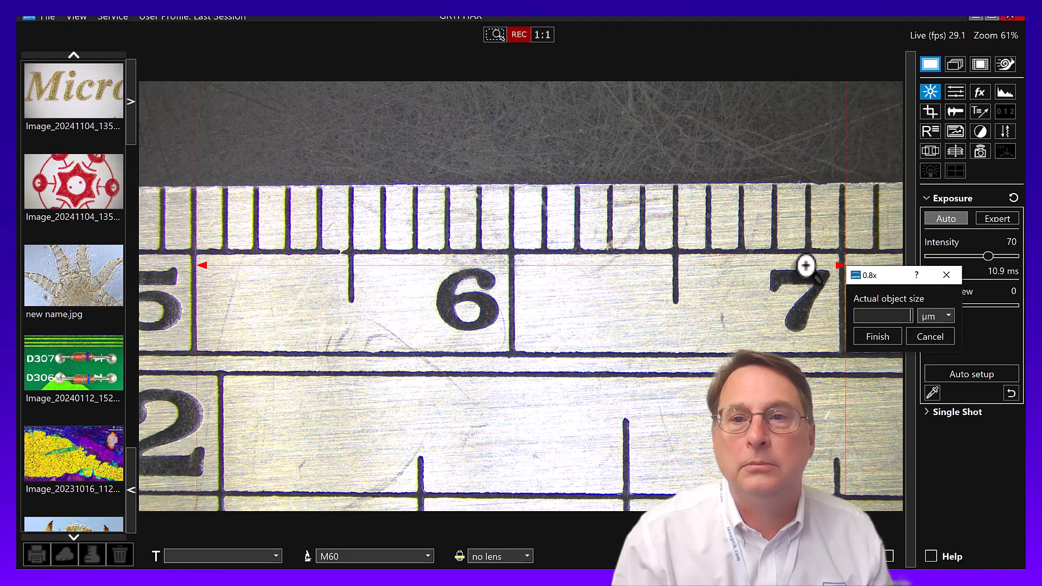
pyautogui.write('20')
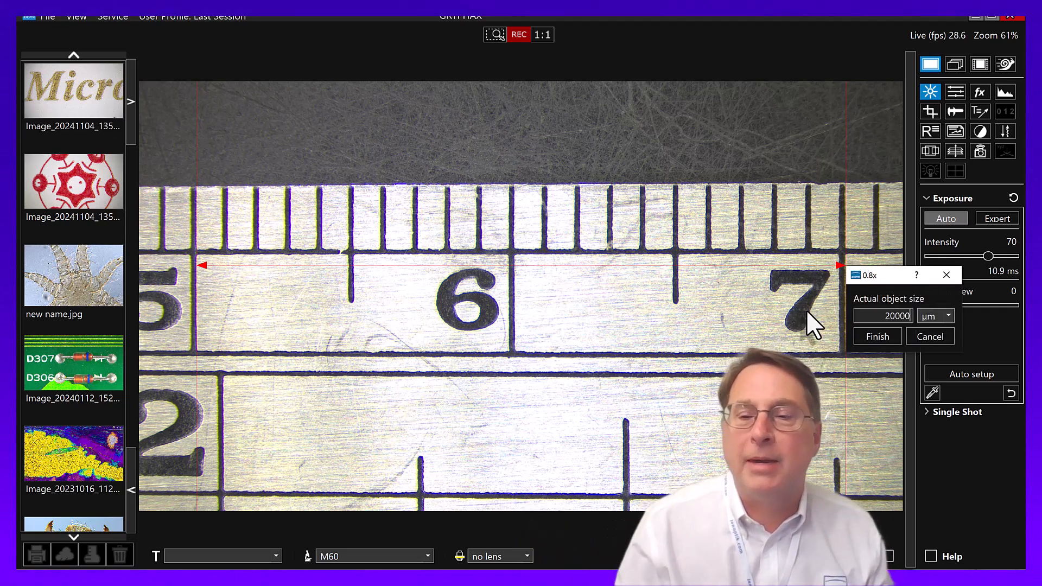
pyautogui.write('000')
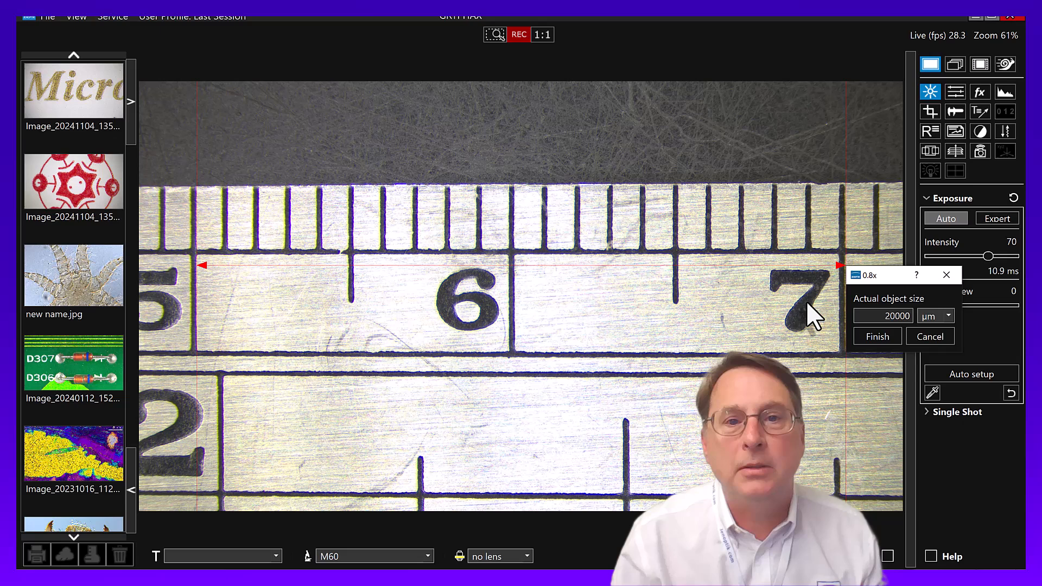
pyautogui.click(879, 339)
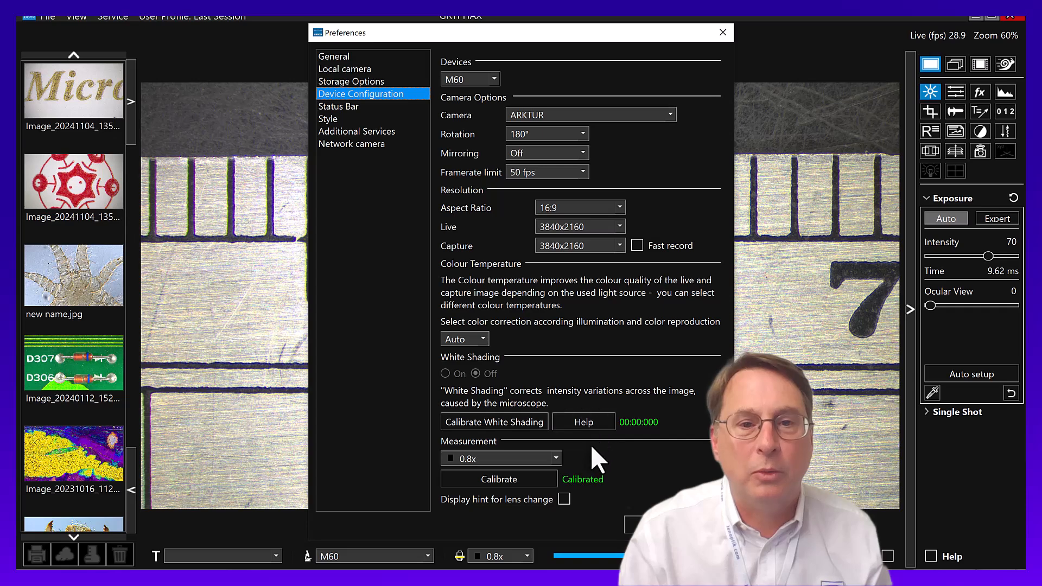
# Step: Calibrate the 1x objective of the M60 by marking the span between the ruler's 6 and 7 lines as 10000 µm
pyautogui.click(553, 459)
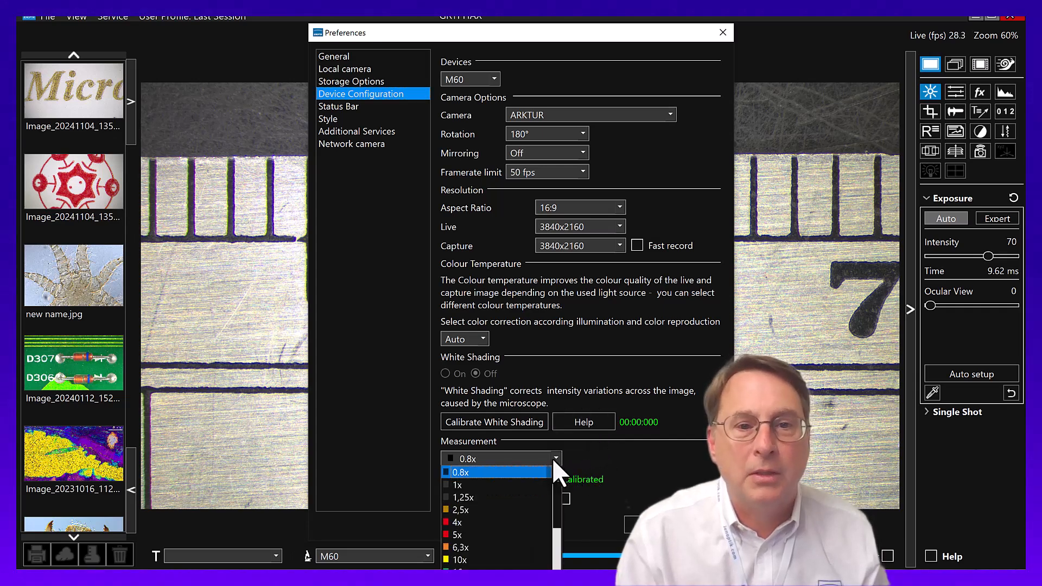
pyautogui.click(458, 484)
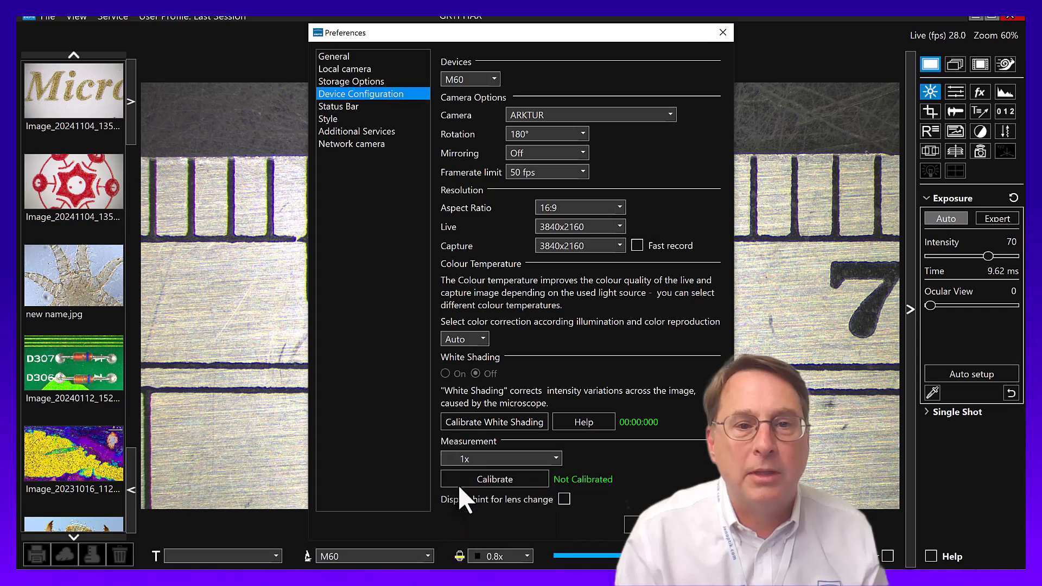
pyautogui.click(493, 480)
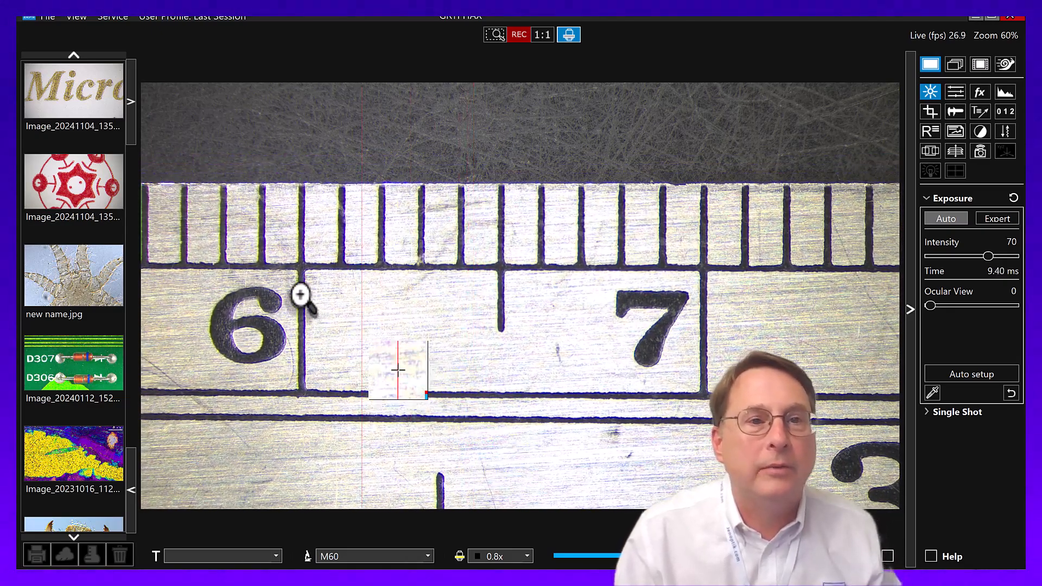
pyautogui.click(266, 277)
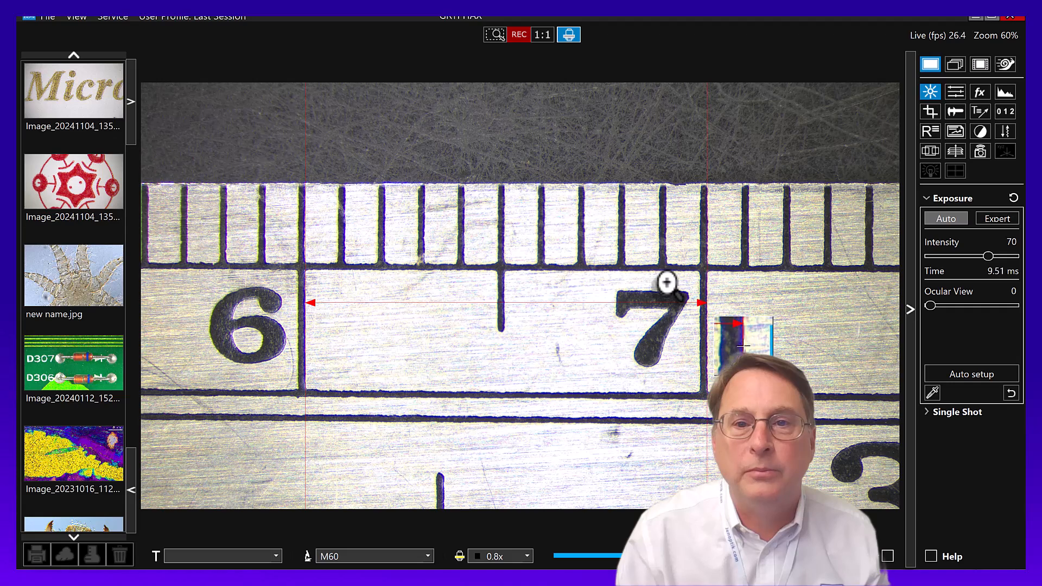
pyautogui.click(666, 282)
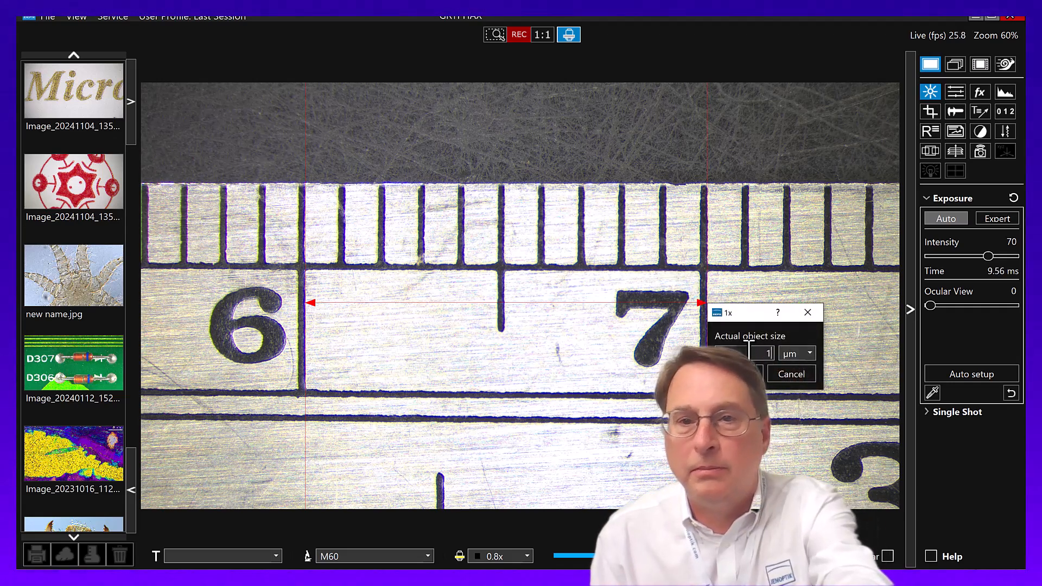
pyautogui.write('1000')
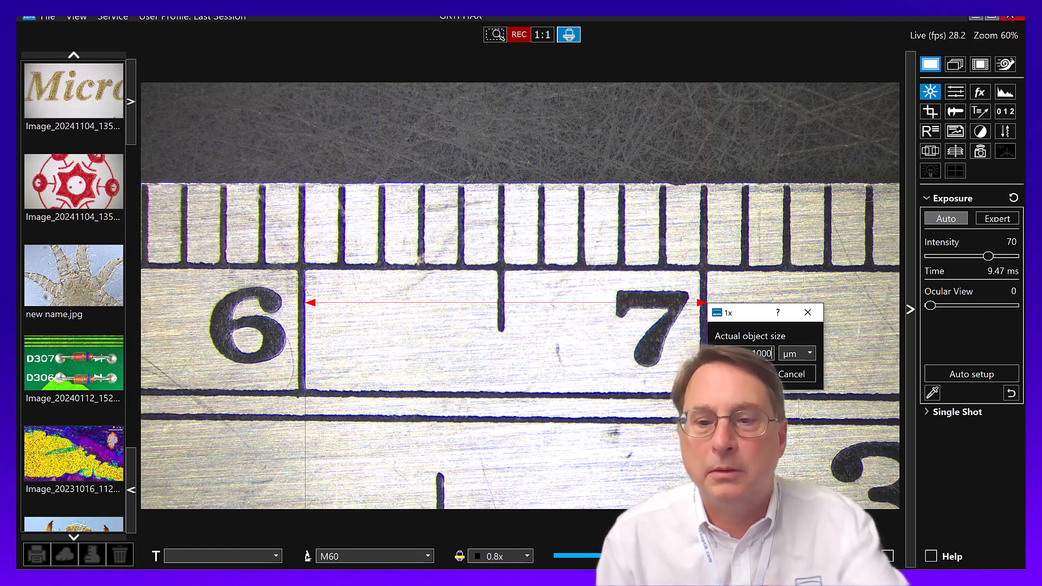
pyautogui.write('0')
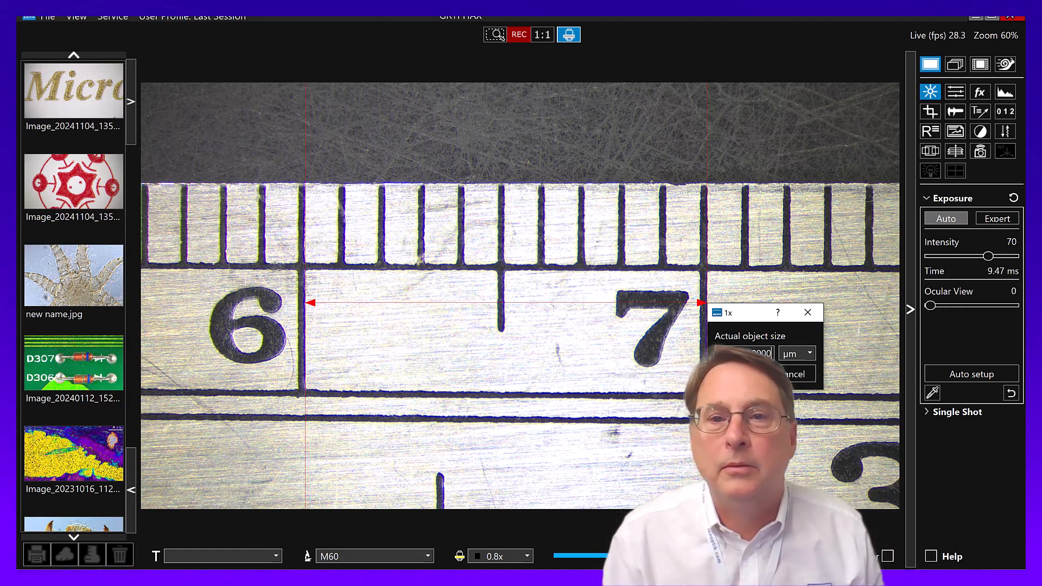
pyautogui.press('Return')
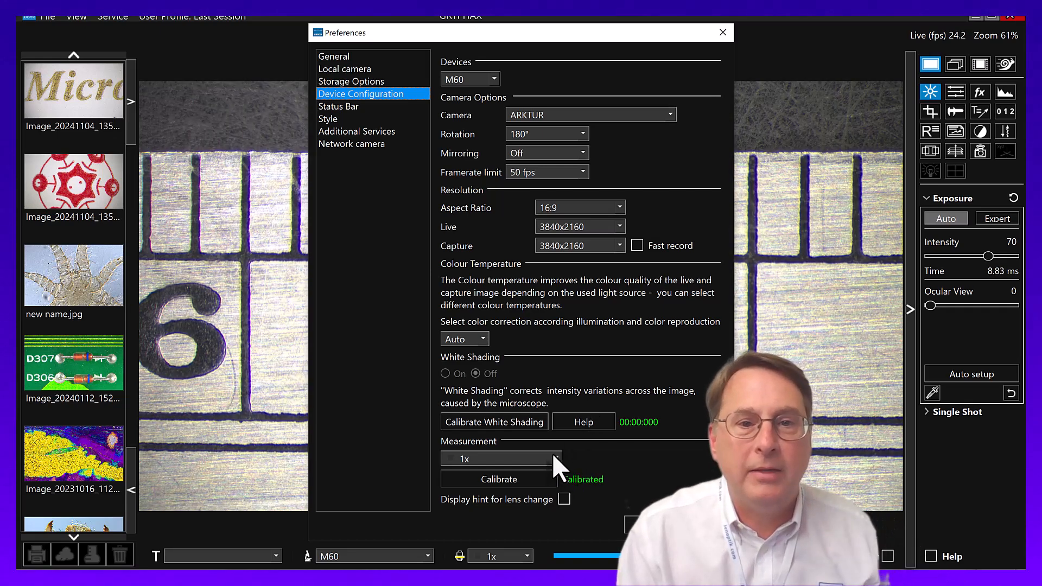
# Step: Calibrate the 1,25x objective by marking the span between the ruler's 6 and 7 lines as 10000 µm
pyautogui.click(555, 459)
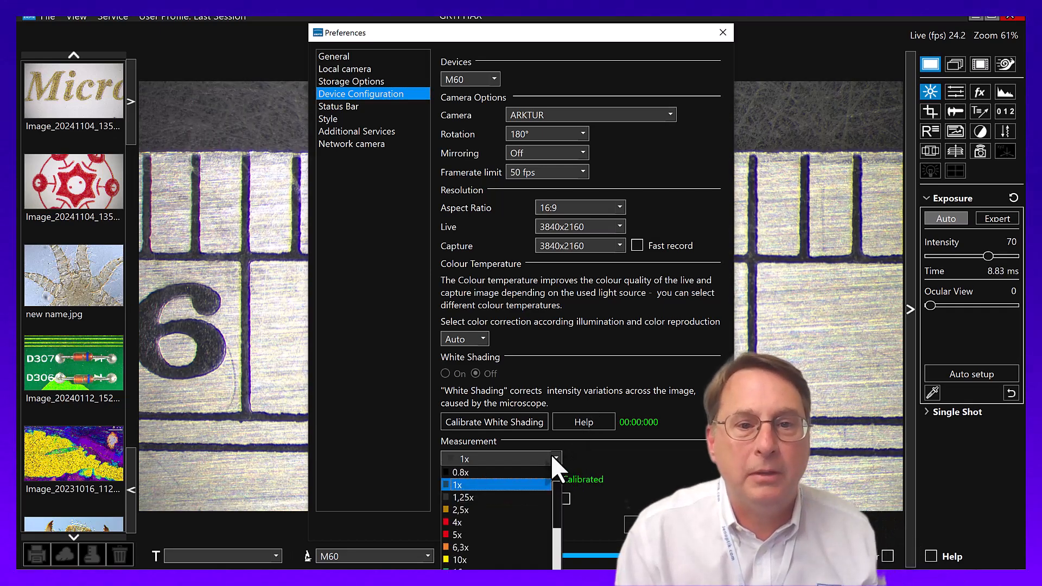
pyautogui.click(469, 497)
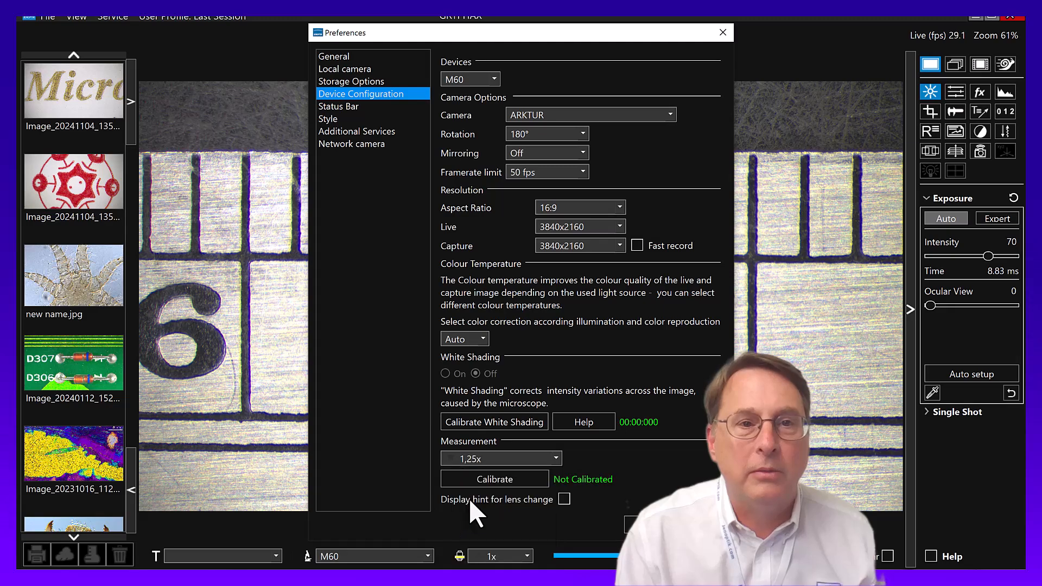
pyautogui.click(501, 480)
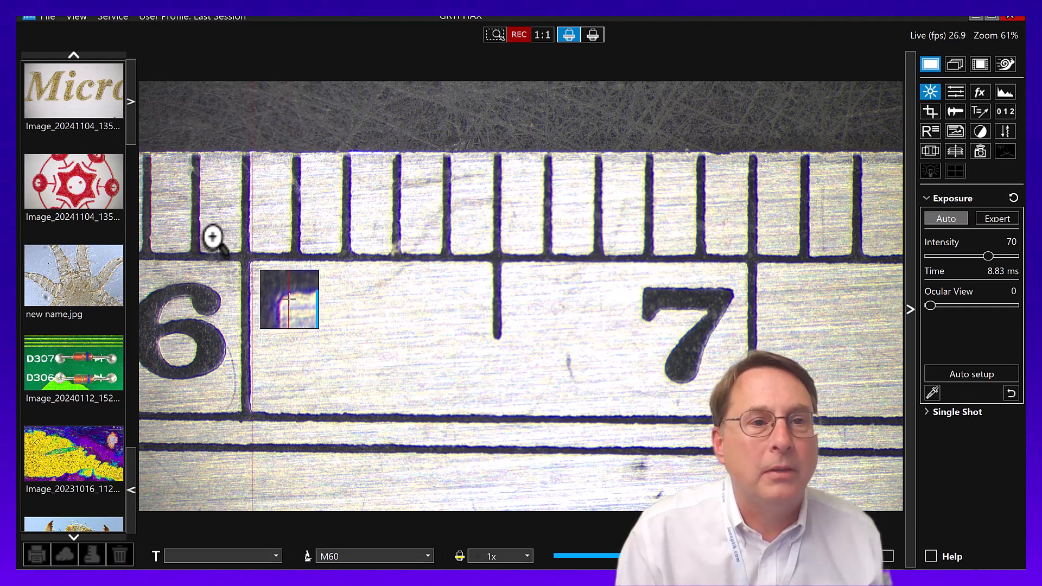
pyautogui.moveTo(213, 237); pyautogui.dragTo(717, 251)
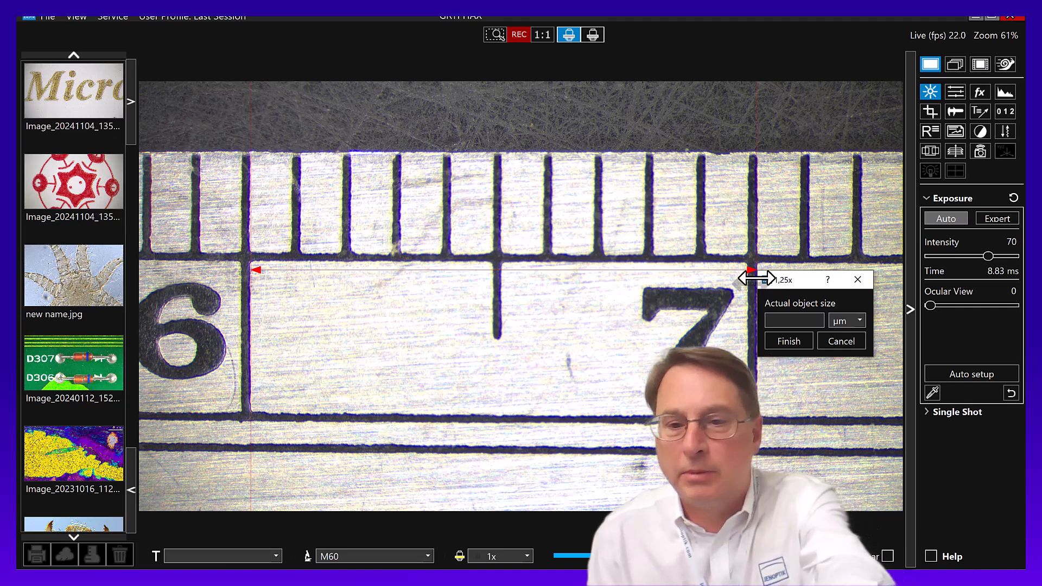
pyautogui.write('10000')
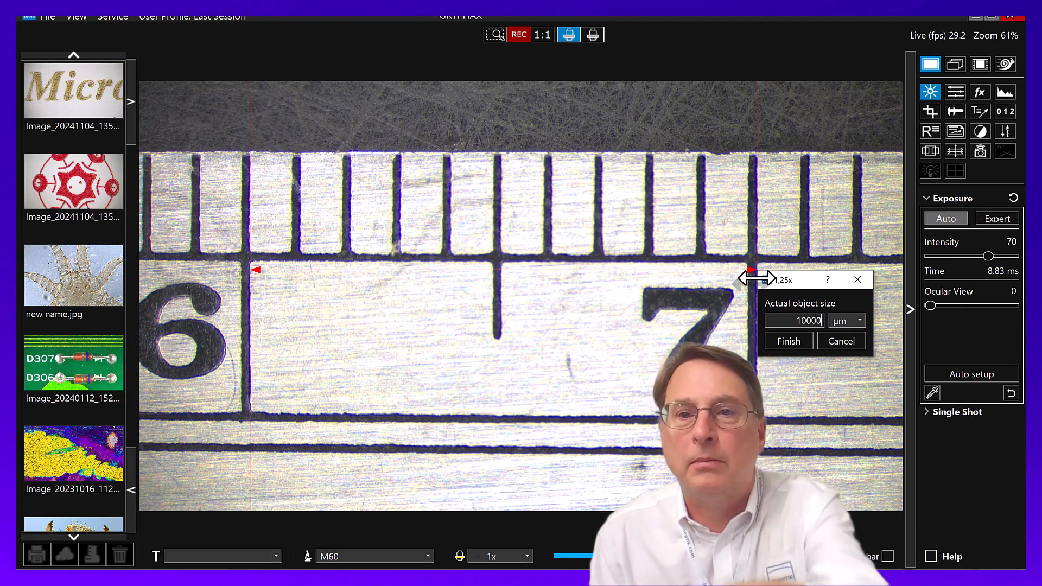
pyautogui.click(790, 339)
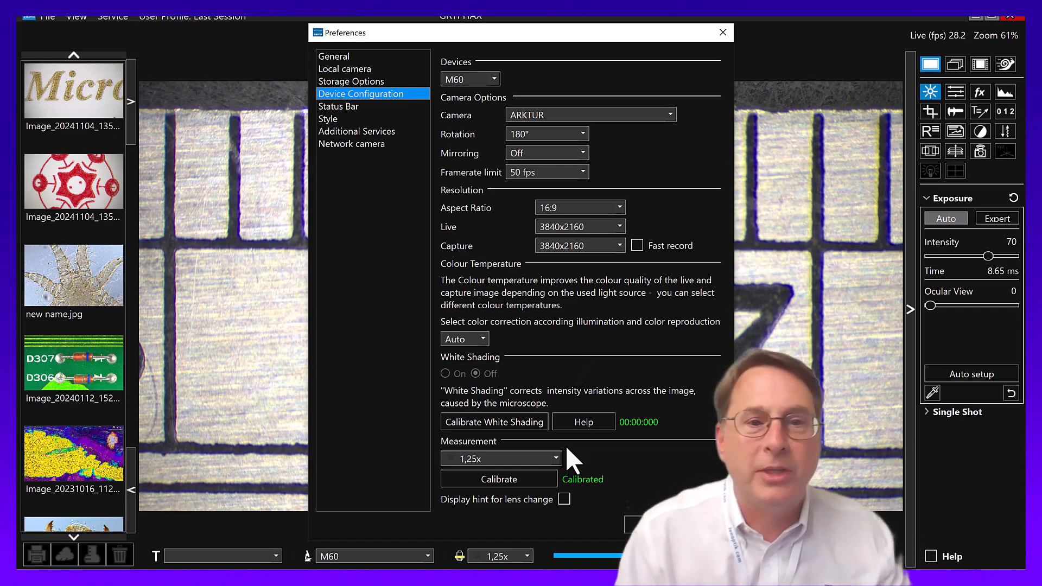
# Step: Add a custom objective named 1.6x to the measurement settings of the M60 device
pyautogui.click(550, 457)
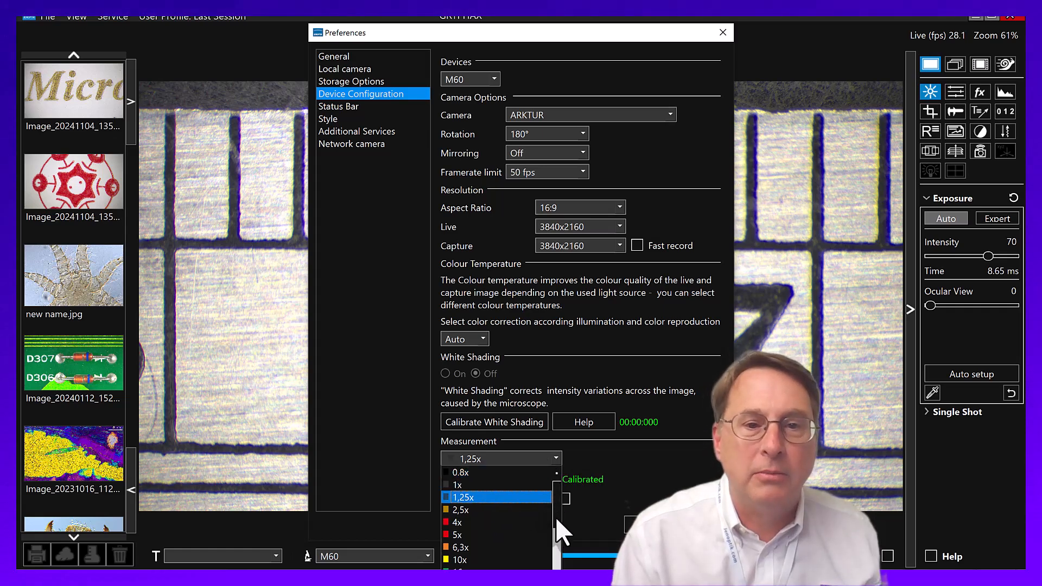
pyautogui.moveTo(556, 518); pyautogui.dragTo(558, 577)
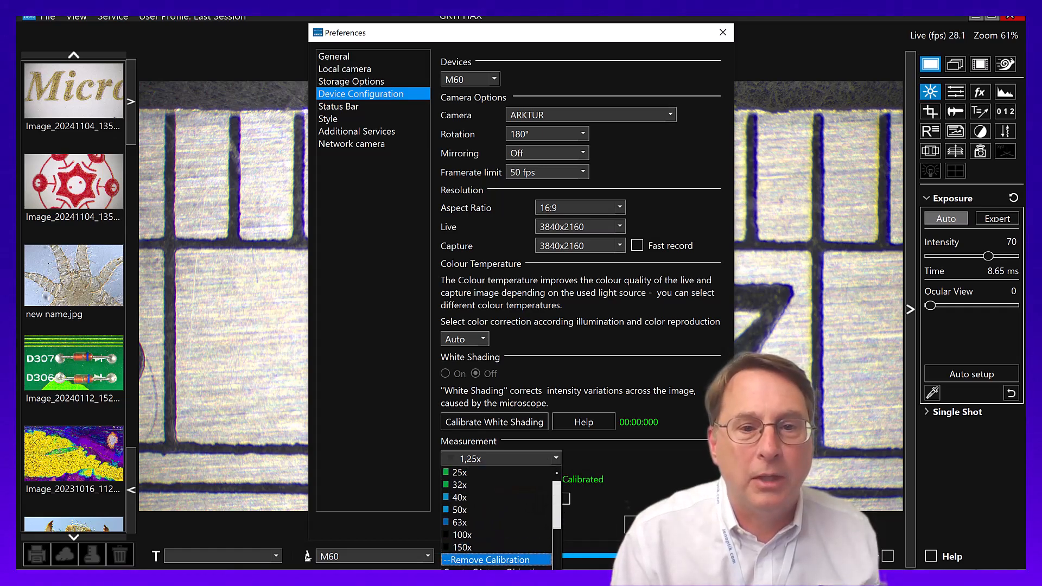
pyautogui.click(478, 568)
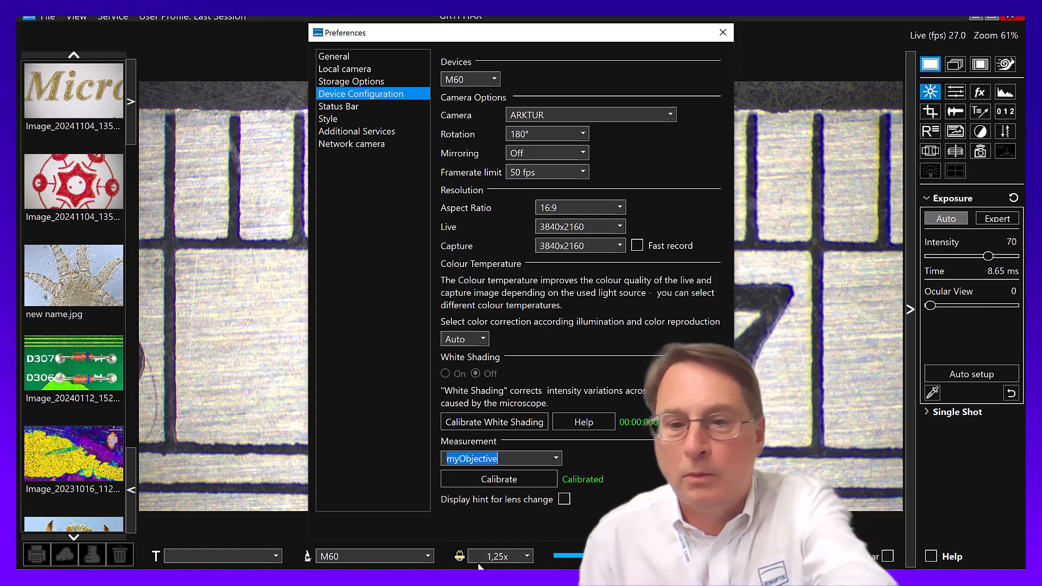
pyautogui.write('1.6x')
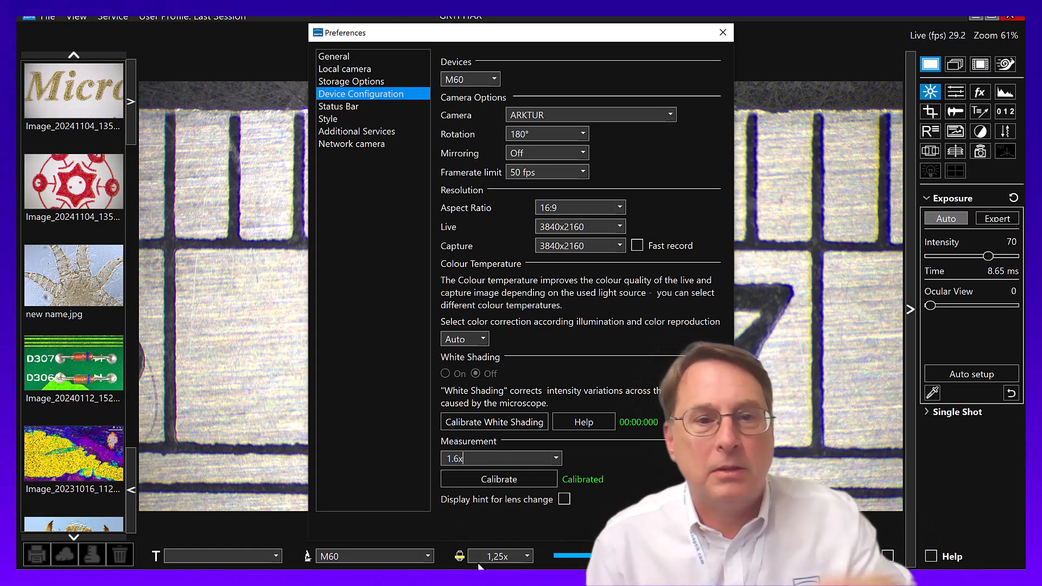
# Step: Calibrate the 1.6x objective by marking the span between the ruler's 6 and 7 lines as 10000 µm, and close the preferences
pyautogui.click(487, 481)
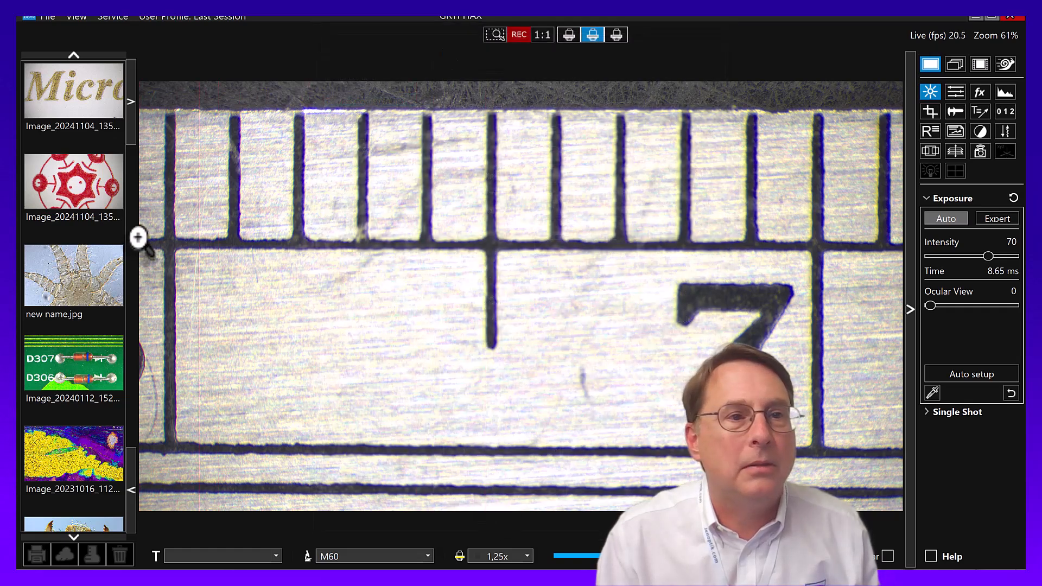
pyautogui.moveTo(255, 250); pyautogui.dragTo(782, 264)
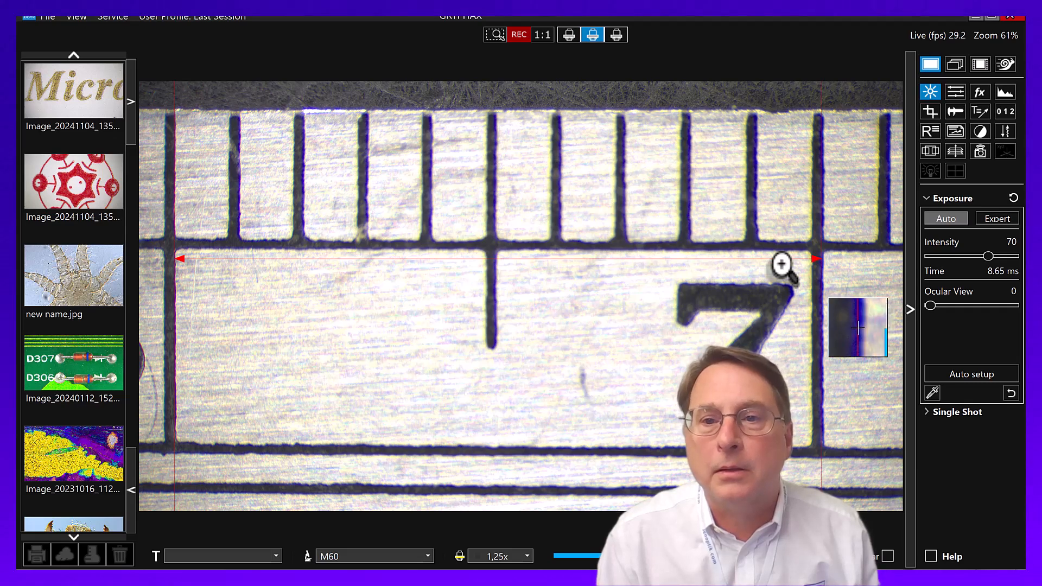
pyautogui.click(783, 265)
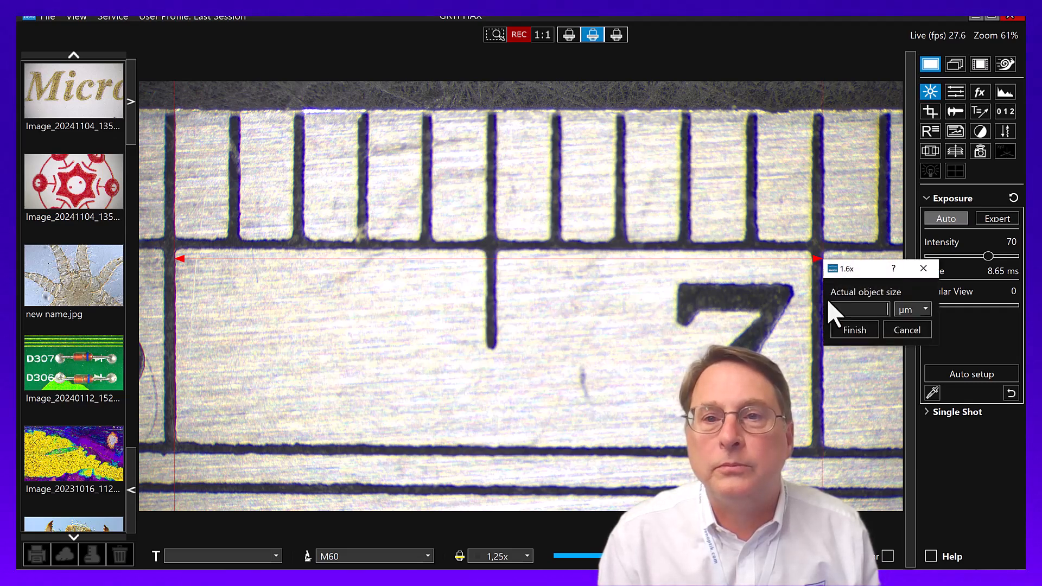
pyautogui.write('1')
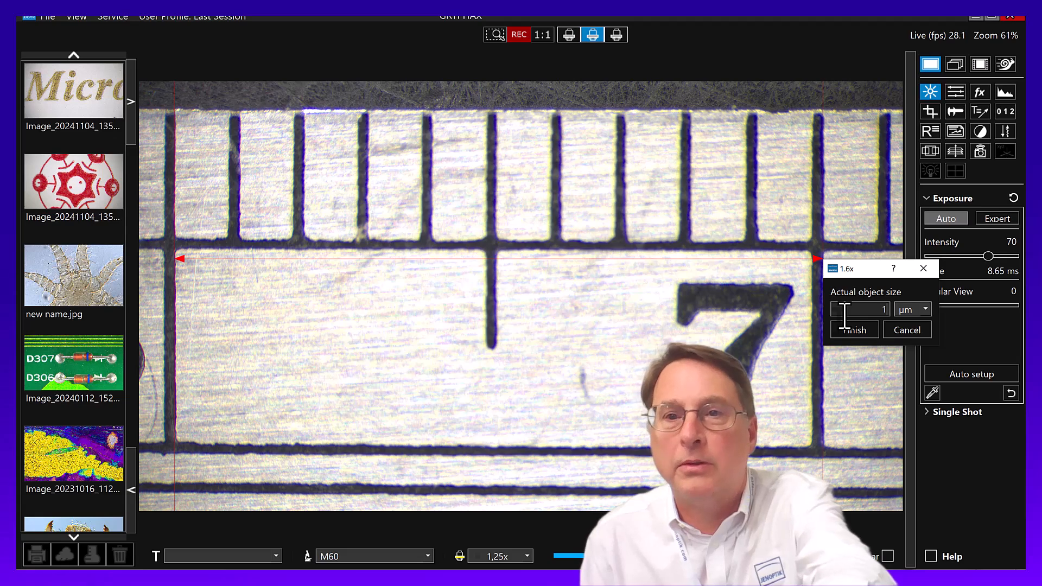
pyautogui.write('0000')
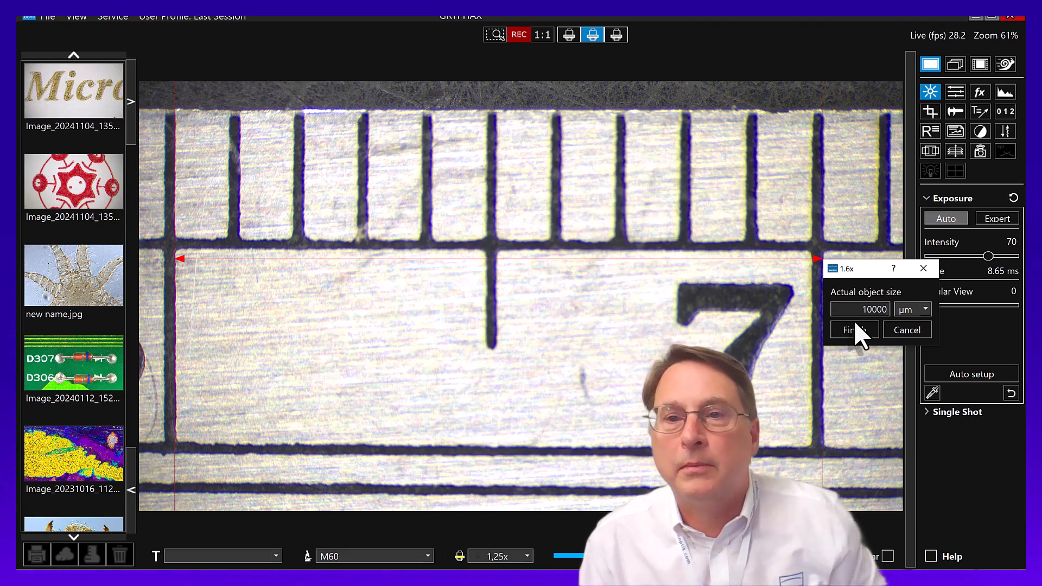
pyautogui.click(856, 332)
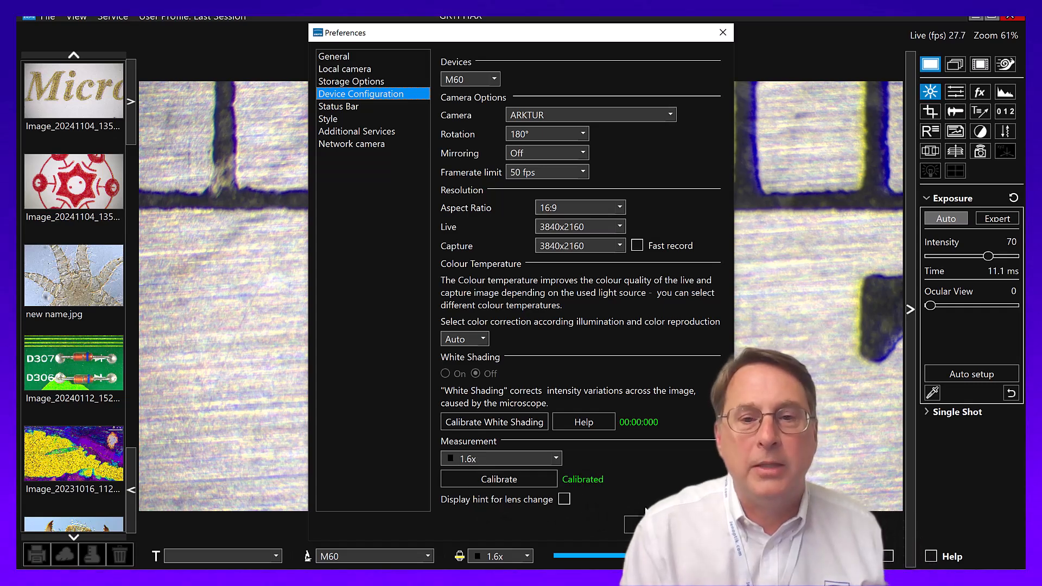
pyautogui.press('Return')
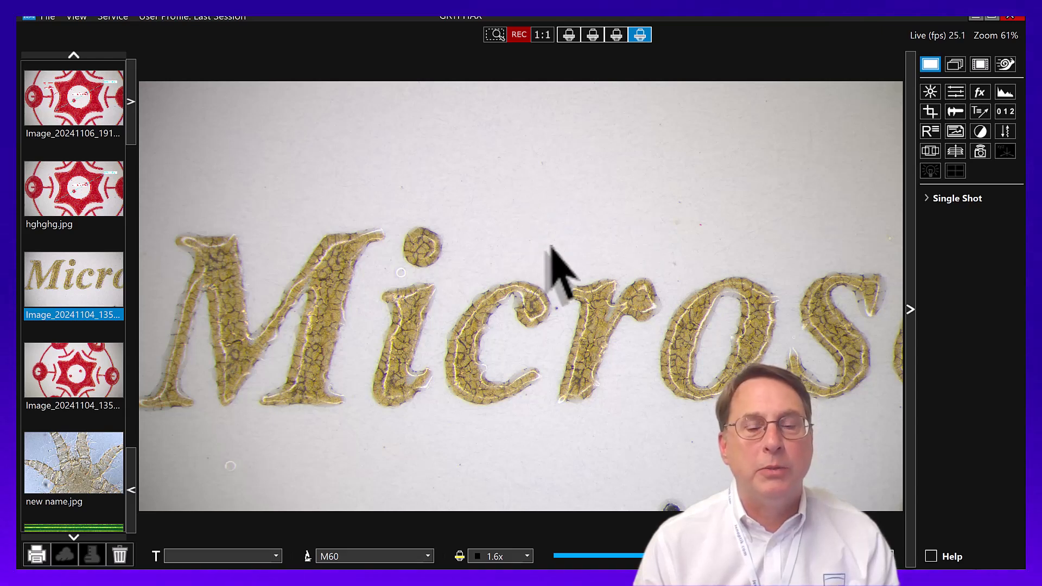
# Step: Switch the active device from M60 to BX53 and check which objectives it offers
pyautogui.click(392, 555)
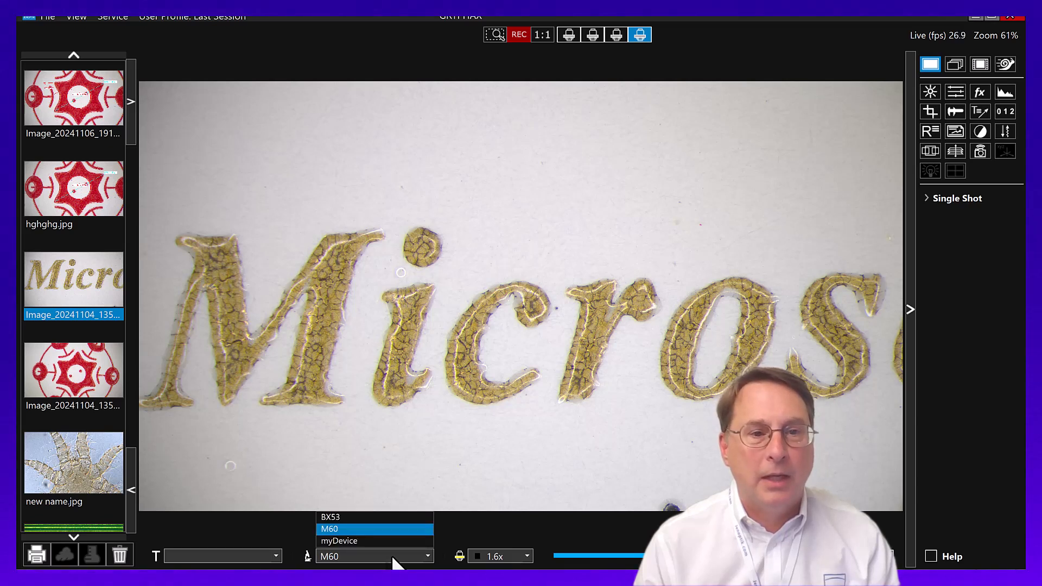
pyautogui.click(371, 518)
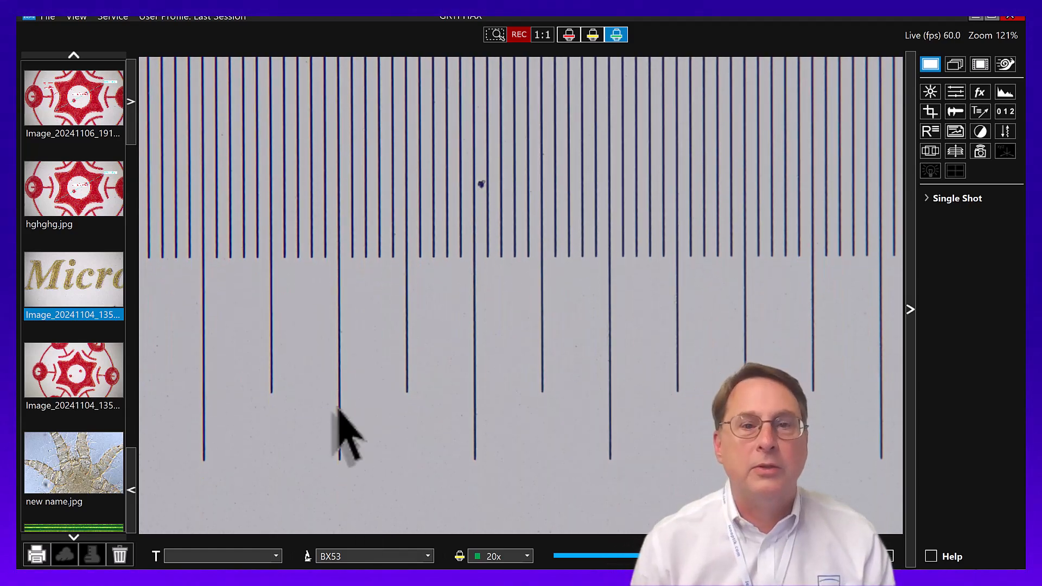
pyautogui.click(505, 556)
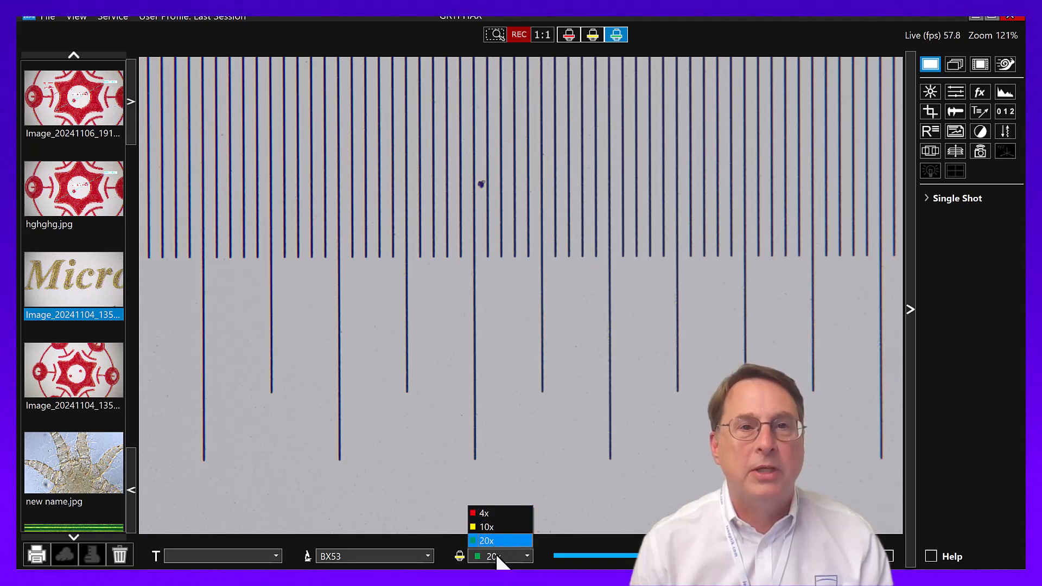
pyautogui.click(496, 552)
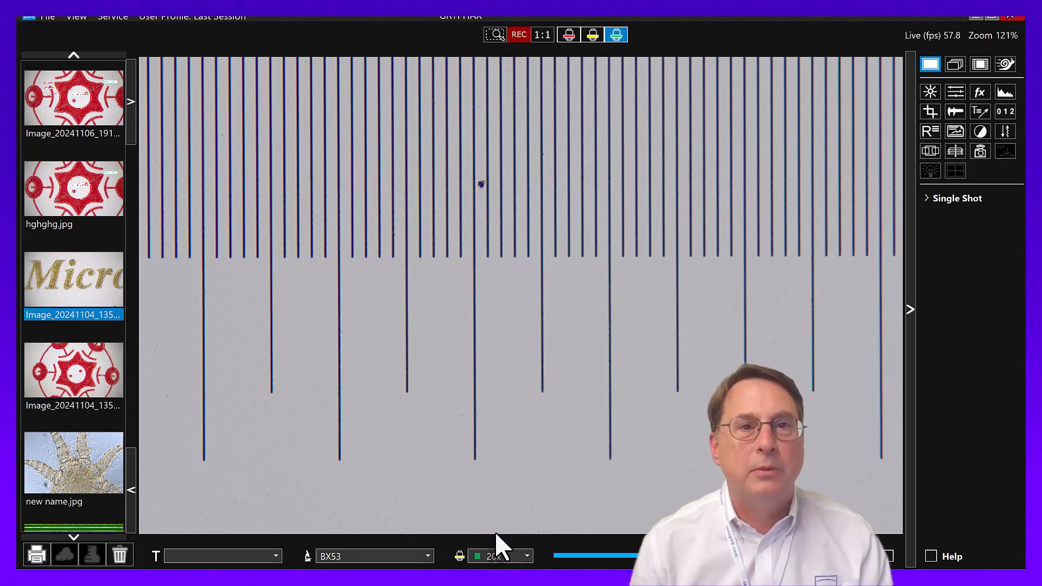
# Step: Switch the active device from BX53 back to M60 and set its objective to 1,25x
pyautogui.click(388, 555)
pyautogui.click(344, 529)
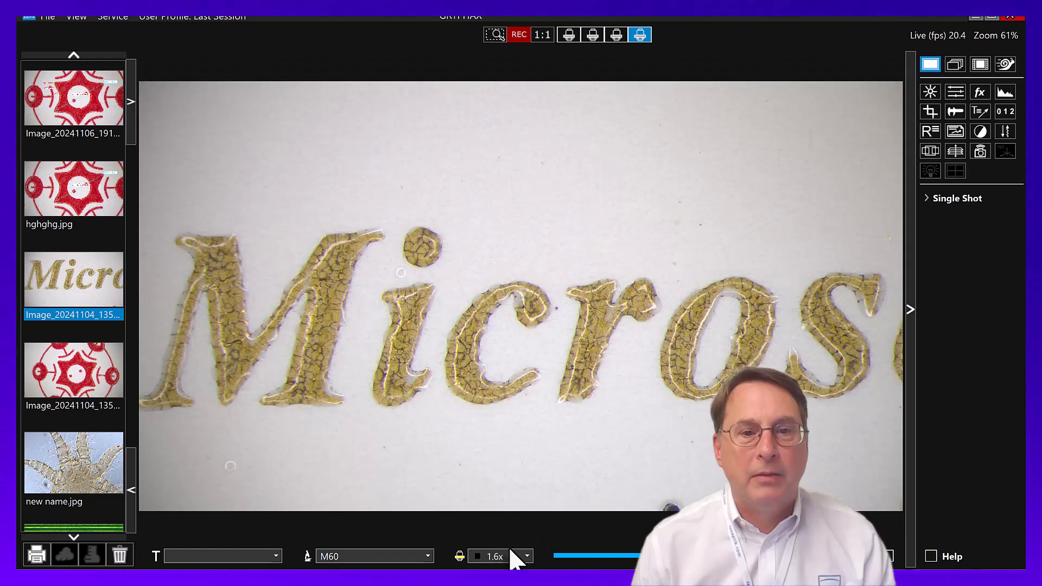
pyautogui.click(504, 554)
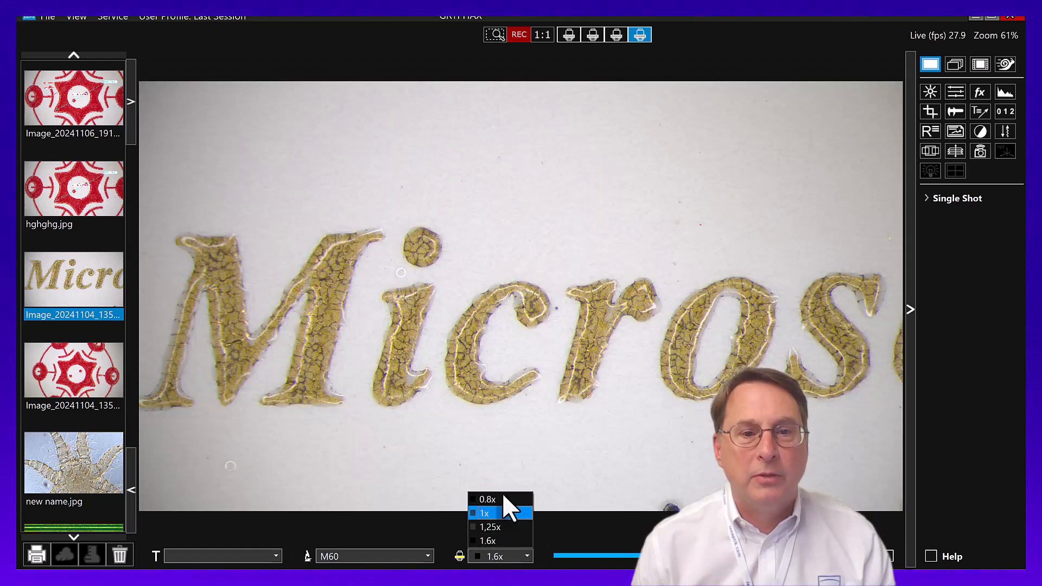
pyautogui.click(491, 555)
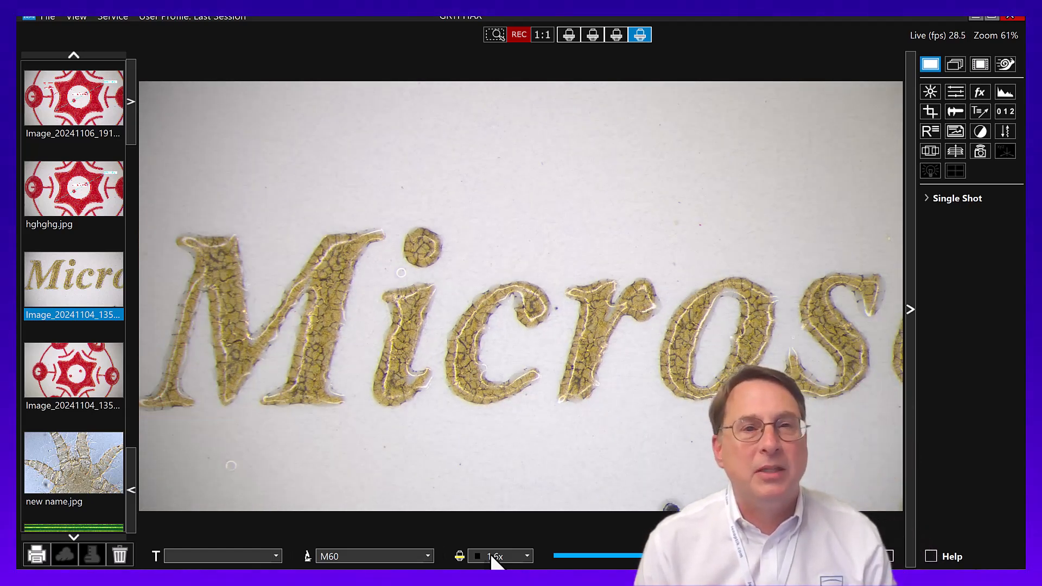
pyautogui.click(493, 559)
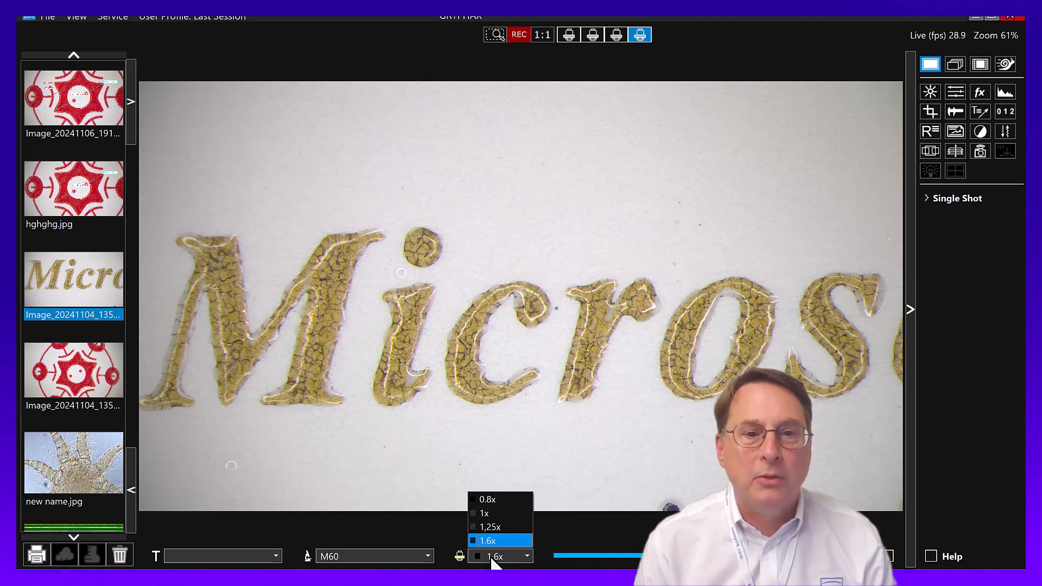
pyautogui.click(491, 524)
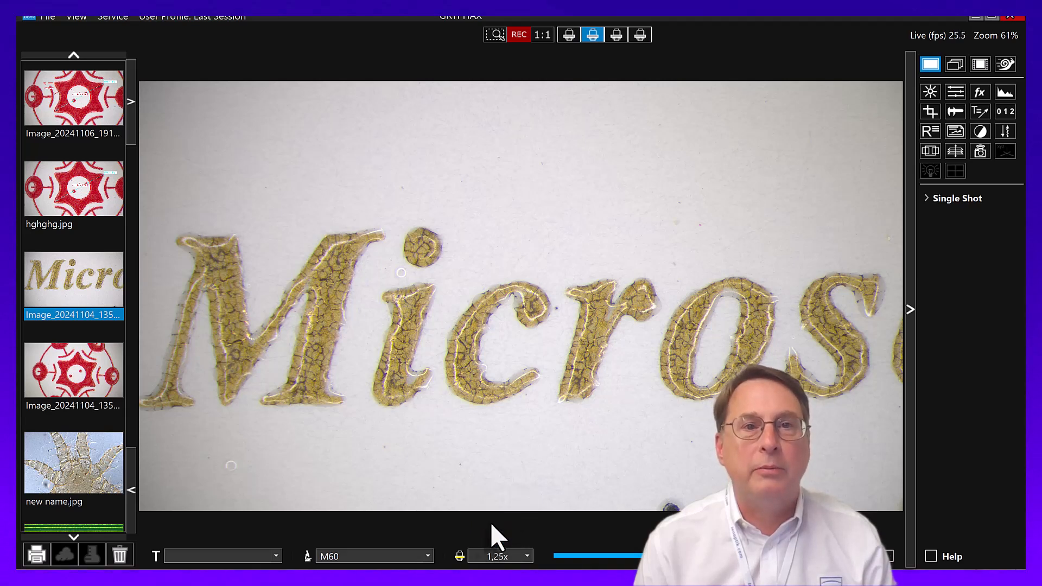
# Step: Add a distance measurement of about 2.49 mm along the stem of the r, with a 72 px font and 16 px outline
pyautogui.click(954, 111)
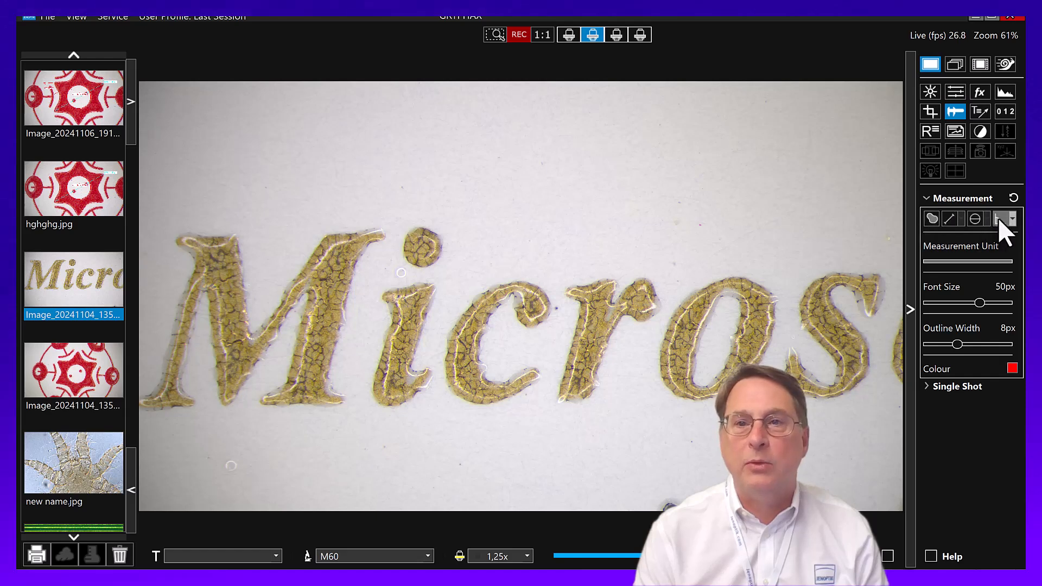
pyautogui.click(948, 219)
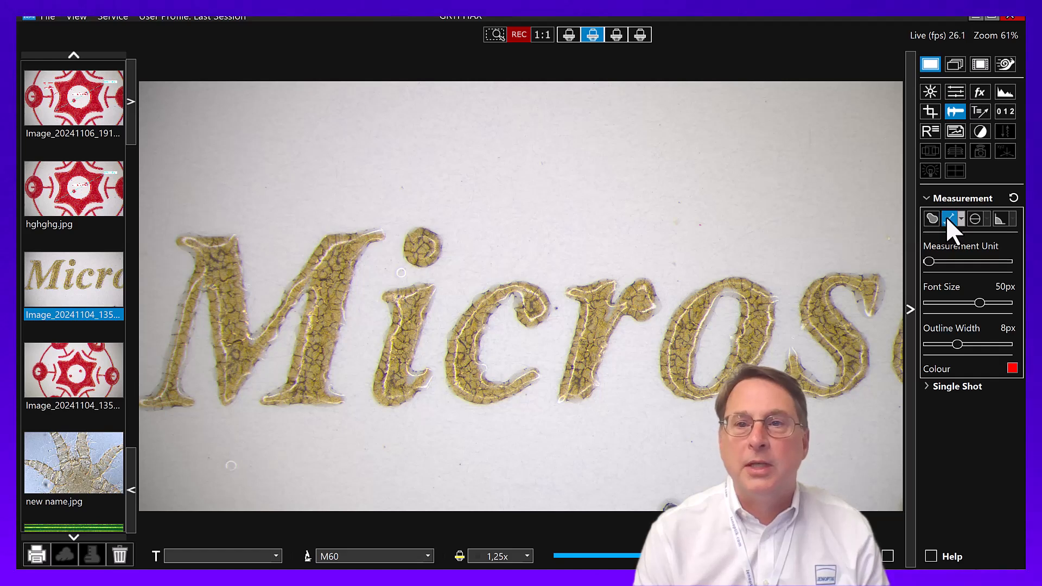
pyautogui.click(610, 279)
pyautogui.moveTo(610, 282); pyautogui.dragTo(575, 401)
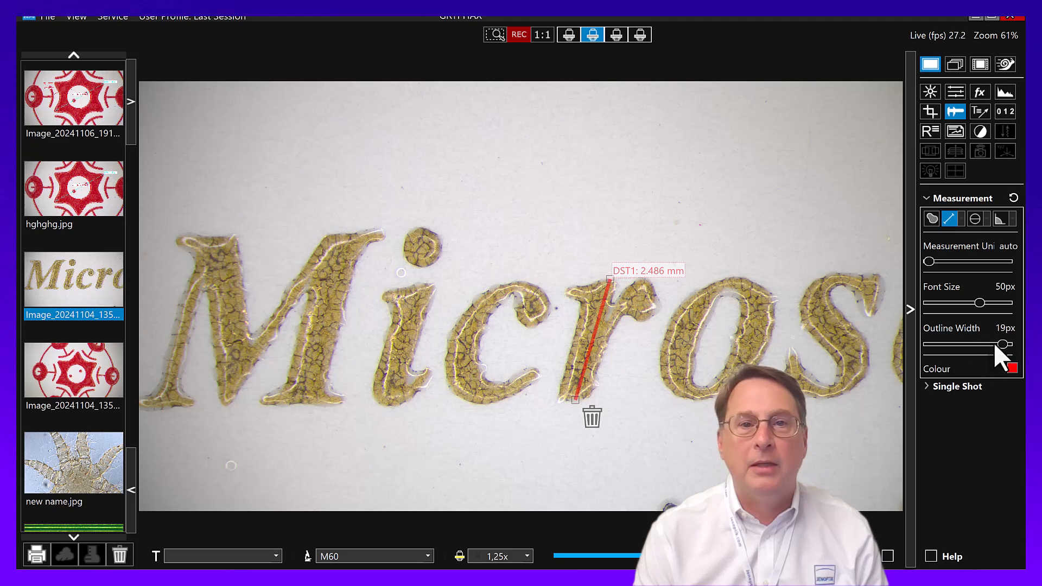
pyautogui.click(1008, 303)
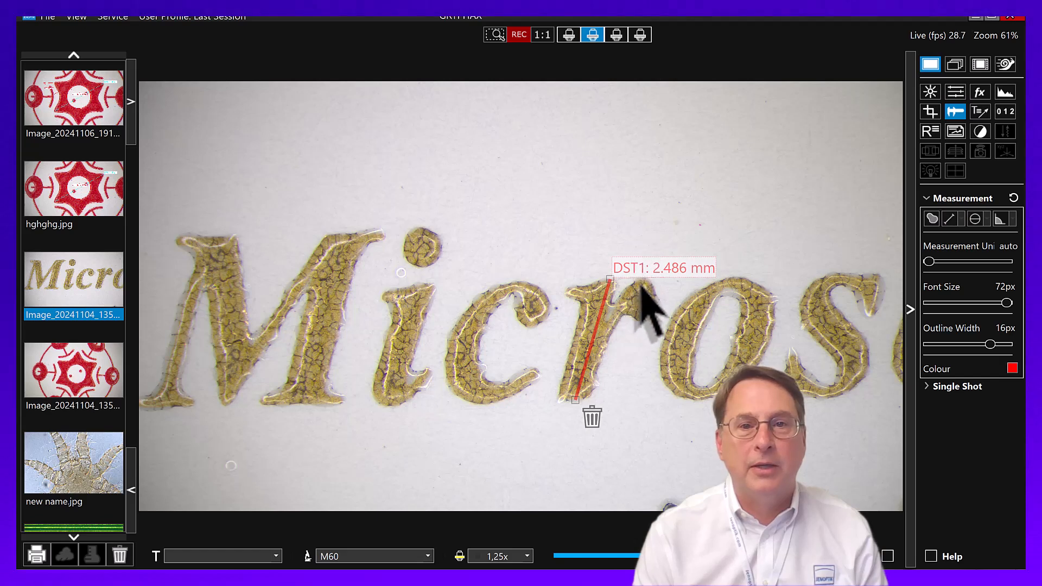
# Step: Reposition the distance label above the r and nudge the measurement line slightly downward, and delete the whole measurement
pyautogui.moveTo(646, 271); pyautogui.dragTo(545, 268)
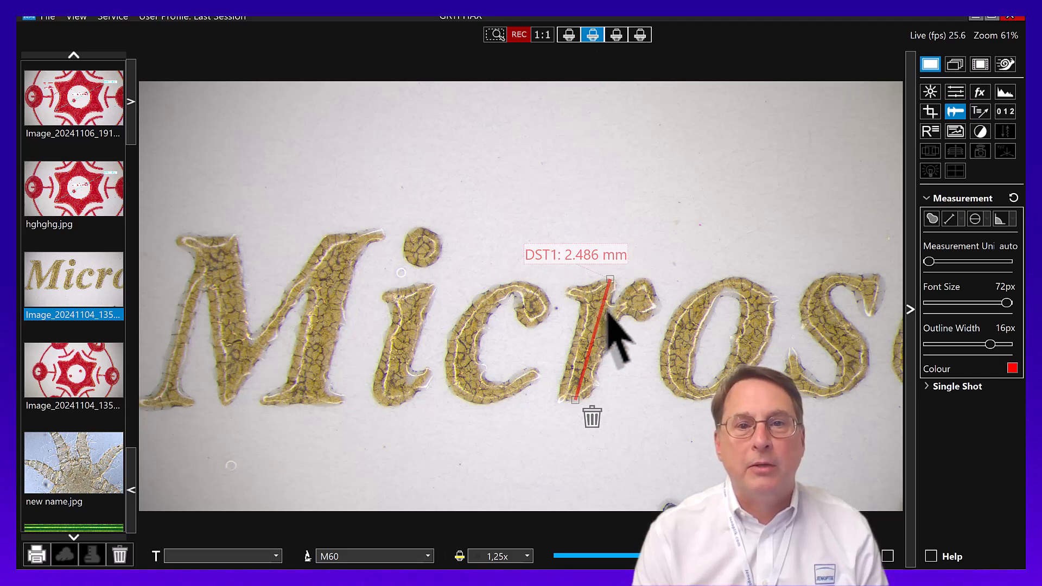
pyautogui.moveTo(601, 312)
pyautogui.mouseDown()
pyautogui.moveTo(640, 305)
pyautogui.moveTo(600, 316)
pyautogui.mouseUp()
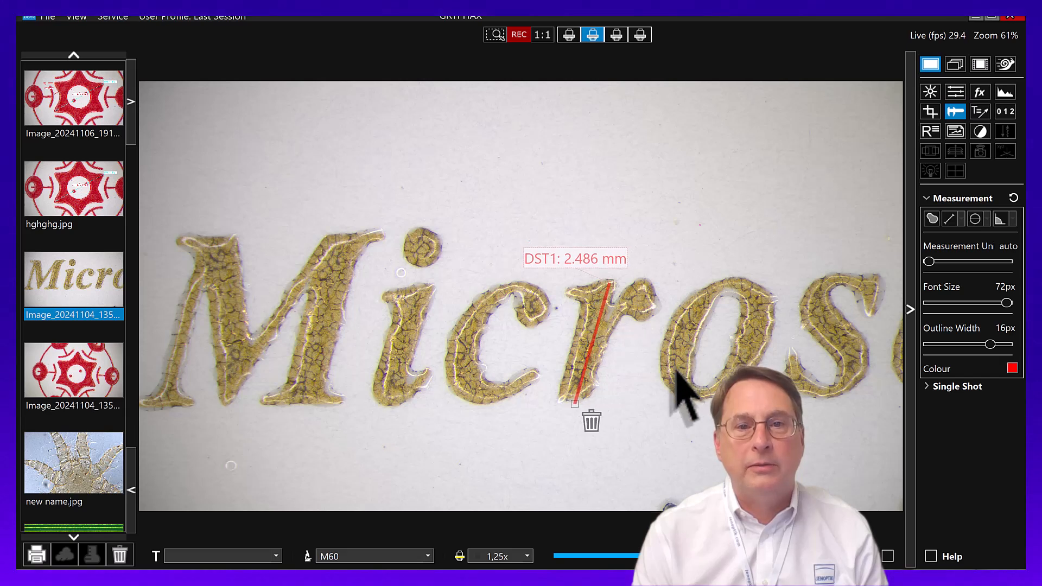
pyautogui.click(591, 423)
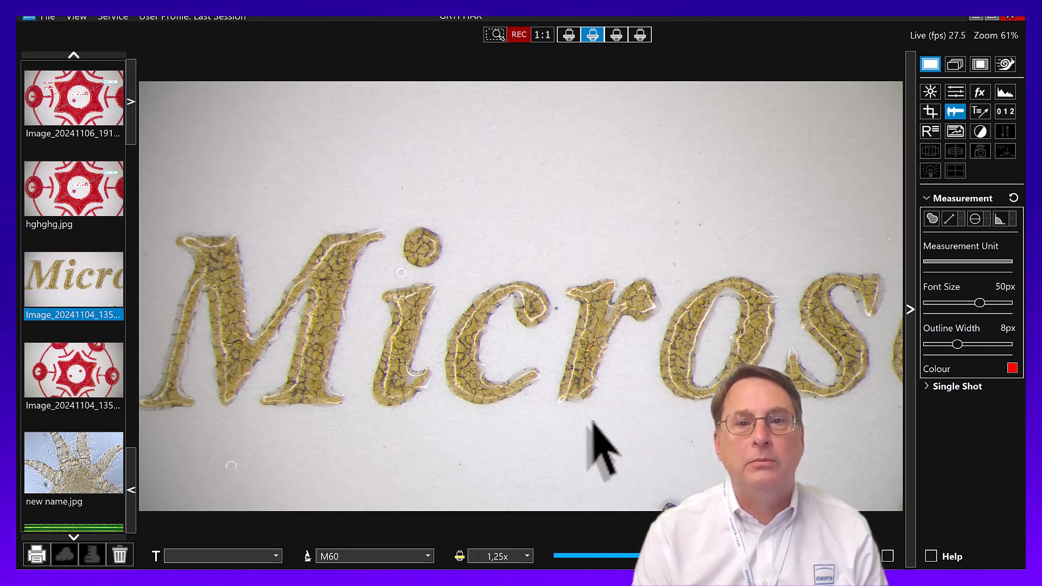
# Step: Add a distance measurement of about 1.86 mm inside the letter o, with a 72 px font and 20 px outline
pyautogui.click(949, 219)
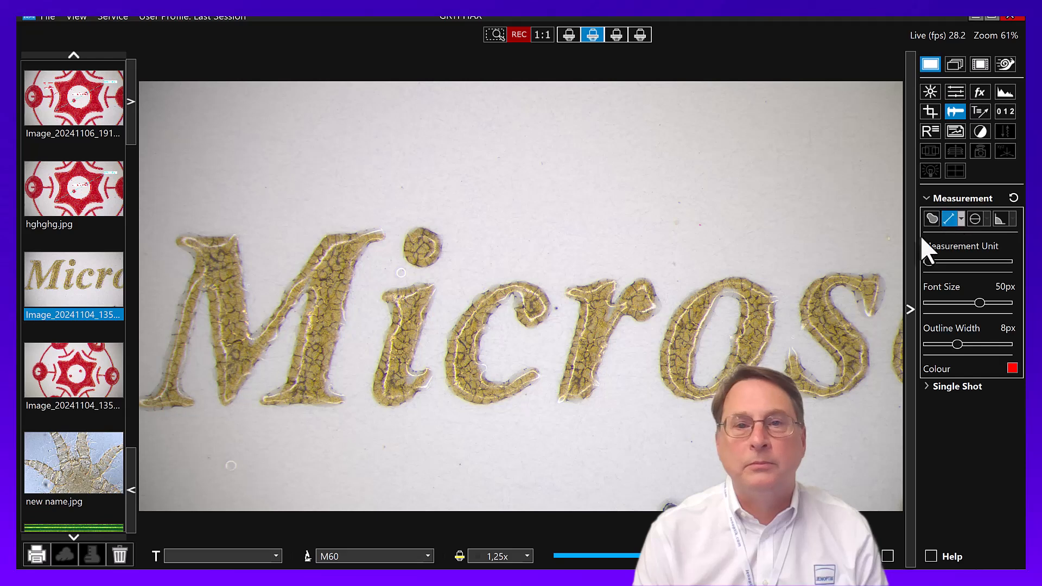
pyautogui.moveTo(734, 297); pyautogui.dragTo(717, 365)
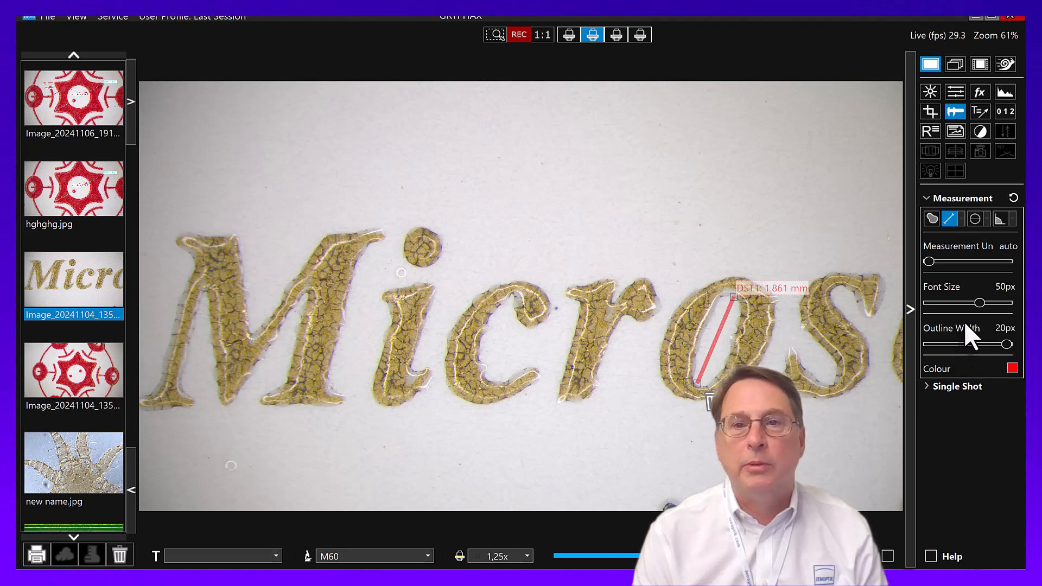
pyautogui.moveTo(977, 301); pyautogui.dragTo(1004, 304)
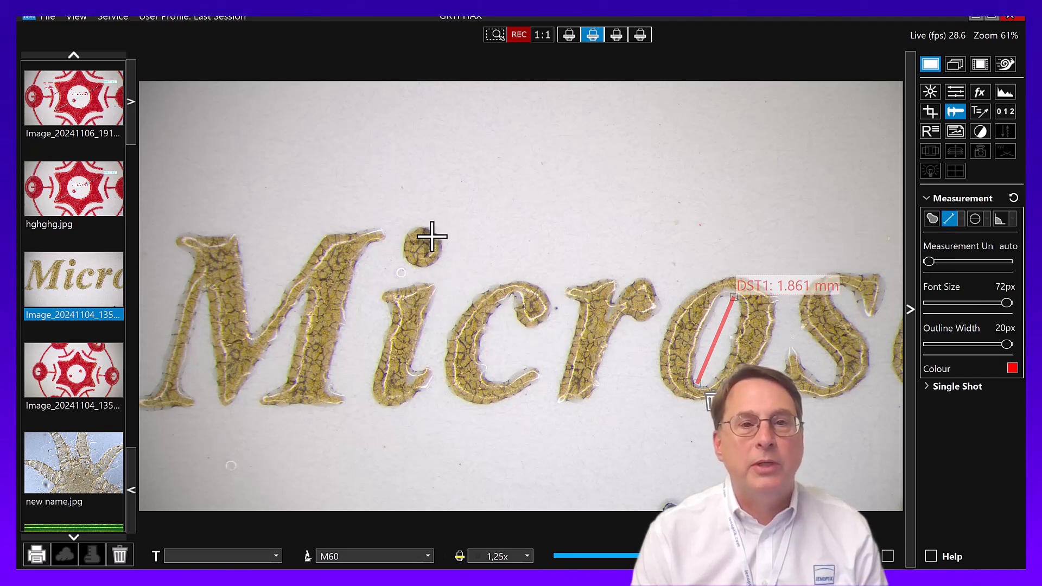
# Step: Add distance measurements of about 3.43 mm along the M's thick stroke and about 2.47 mm along the stem of the r
pyautogui.moveTo(356, 230)
pyautogui.mouseDown()
pyautogui.moveTo(299, 390)
pyautogui.moveTo(309, 402)
pyautogui.mouseUp()
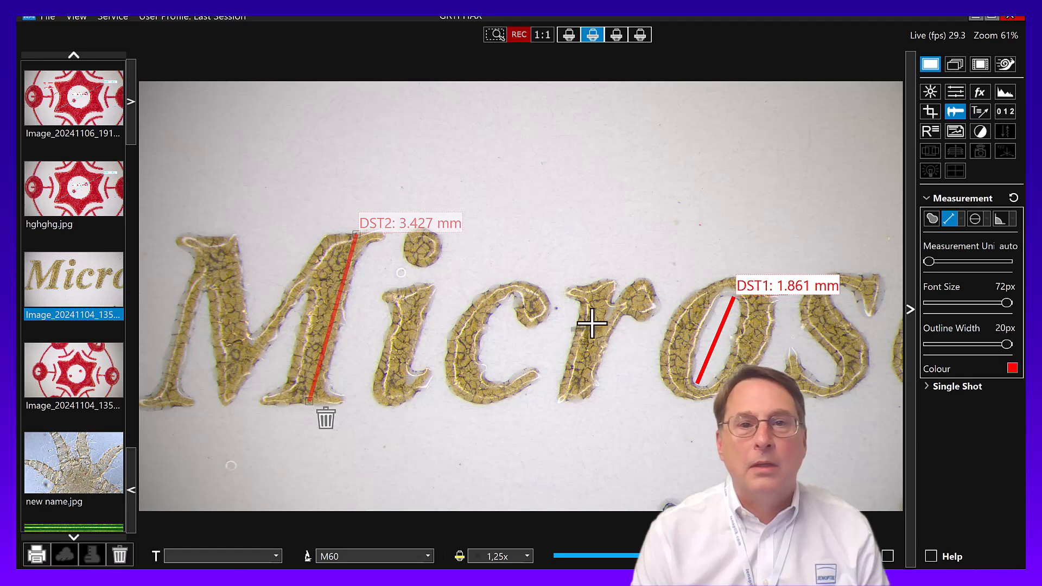
pyautogui.moveTo(610, 288); pyautogui.dragTo(574, 402)
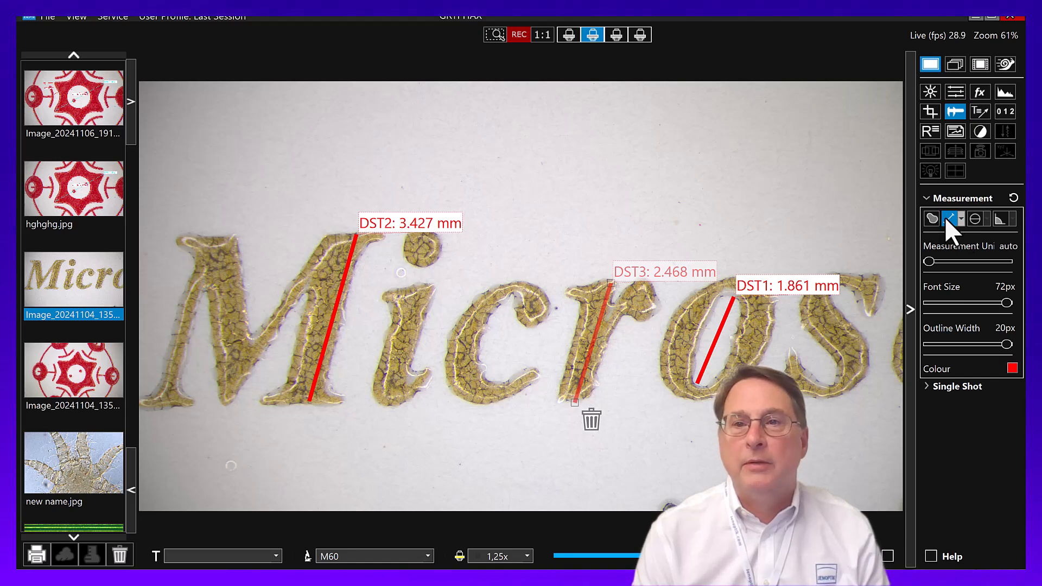
pyautogui.click(945, 220)
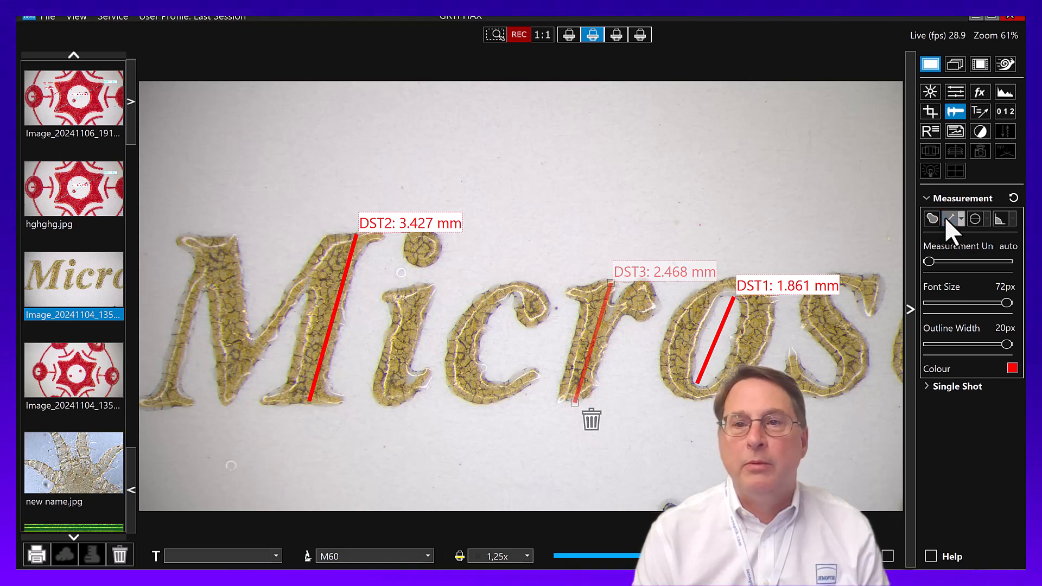
# Step: Select all three distance measurements with one selection frame and delete them together
pyautogui.click(343, 298)
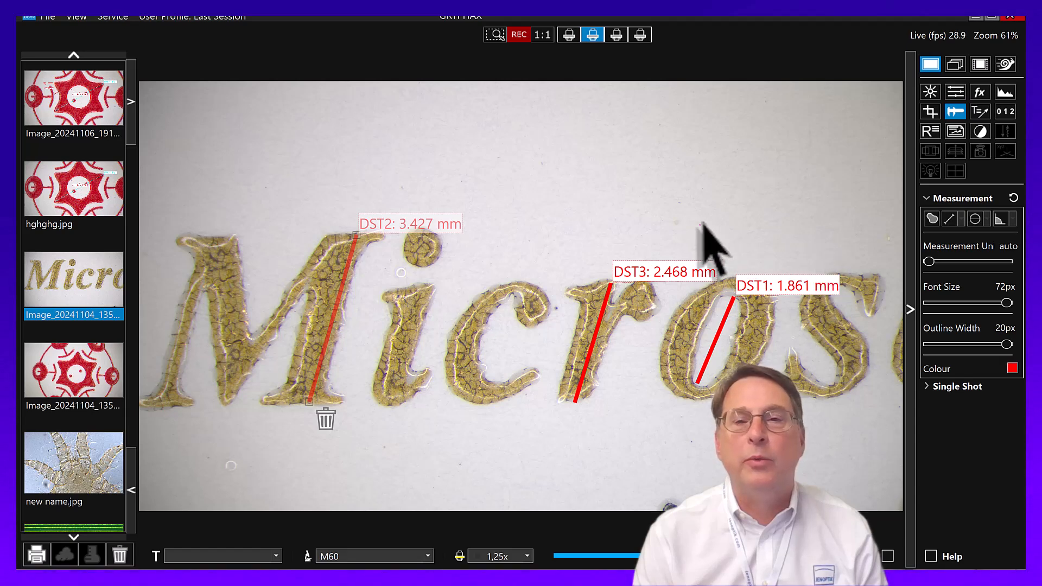
pyautogui.moveTo(219, 131); pyautogui.dragTo(611, 355)
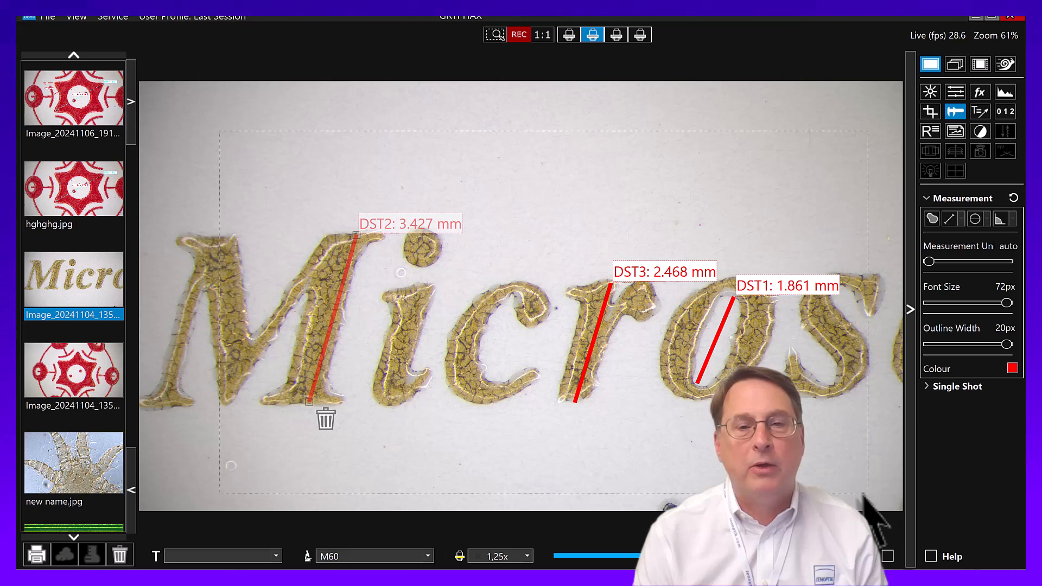
pyautogui.moveTo(866, 494); pyautogui.dragTo(868, 492)
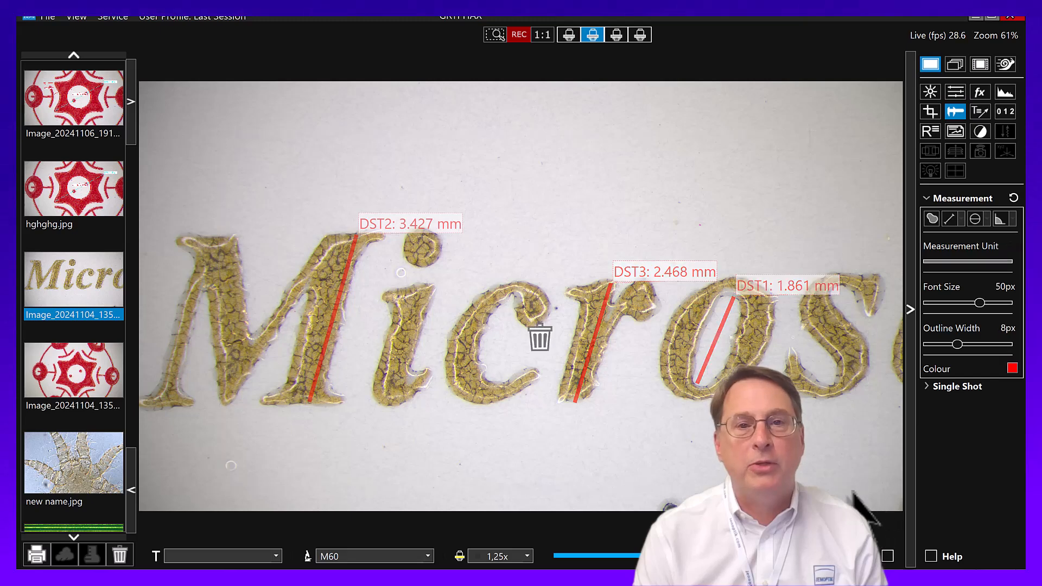
pyautogui.click(540, 337)
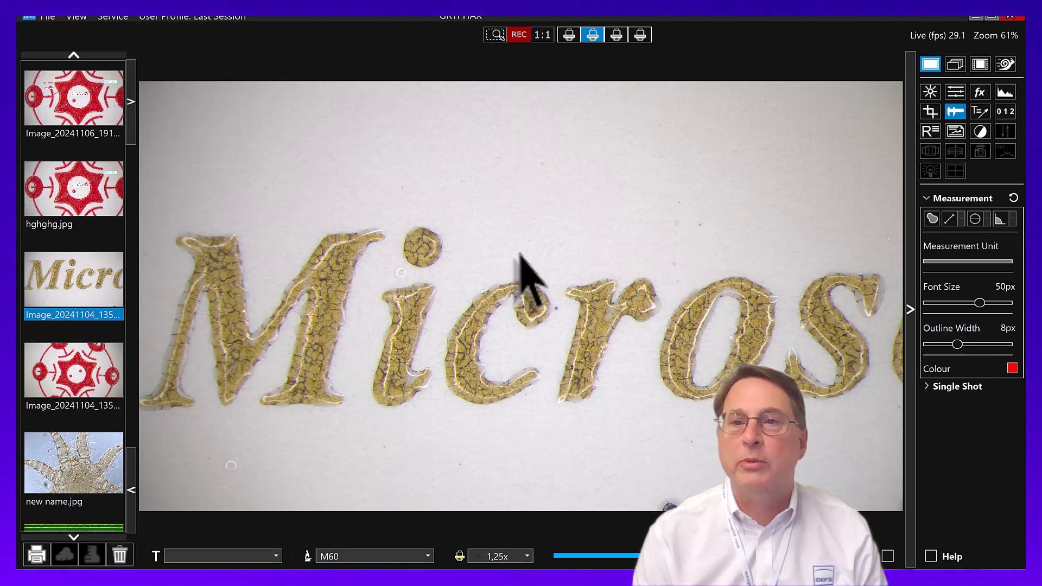
# Step: Measure a distance of about 2.63 mm across the o and a freehand length of about 4.74 mm along the c
pyautogui.click(950, 219)
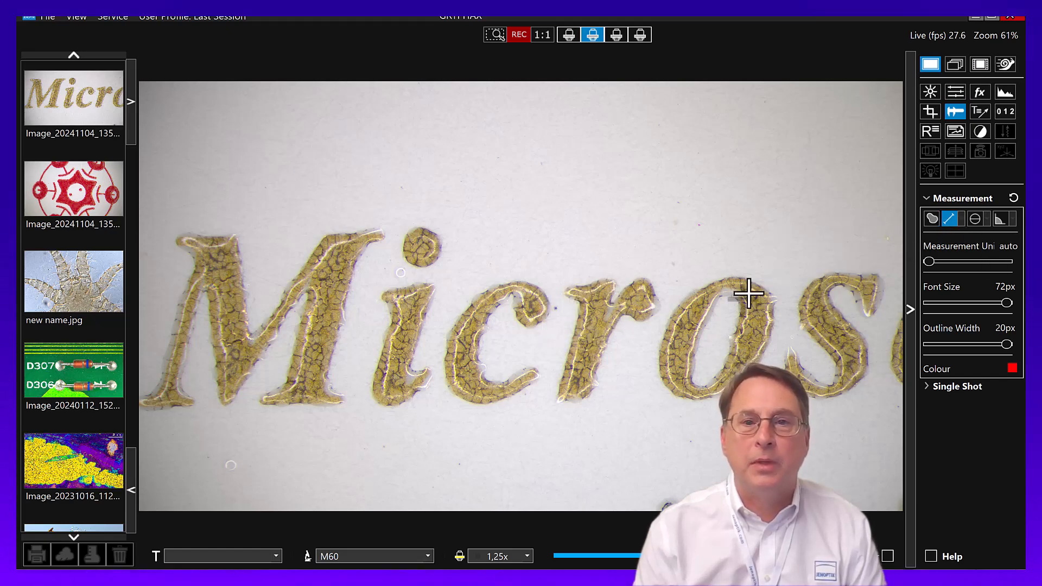
pyautogui.moveTo(744, 278); pyautogui.dragTo(690, 400)
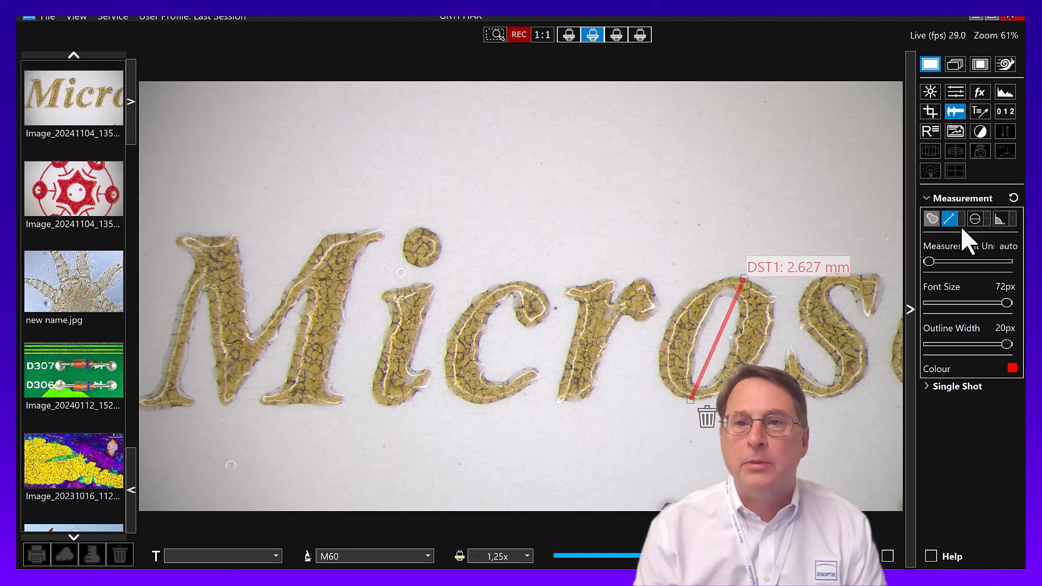
pyautogui.click(961, 220)
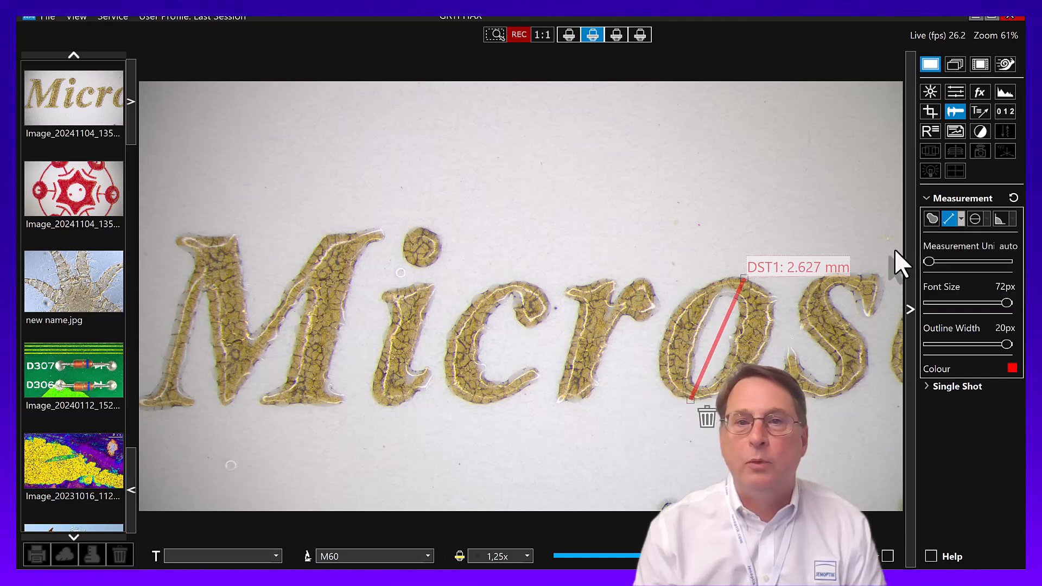
pyautogui.moveTo(536, 320)
pyautogui.mouseDown()
pyautogui.moveTo(533, 304)
pyautogui.moveTo(502, 288)
pyautogui.moveTo(473, 309)
pyautogui.moveTo(456, 347)
pyautogui.moveTo(459, 375)
pyautogui.moveTo(478, 387)
pyautogui.moveTo(537, 374)
pyautogui.mouseUp()
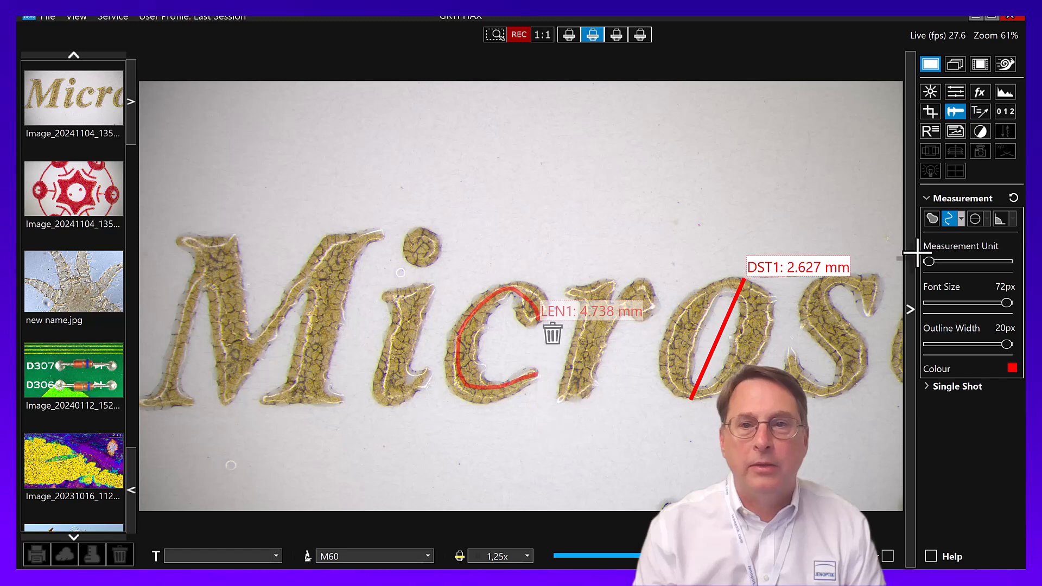
# Step: Add an angle measurement of about 22.8° between the two strokes of the letter M
pyautogui.click(998, 219)
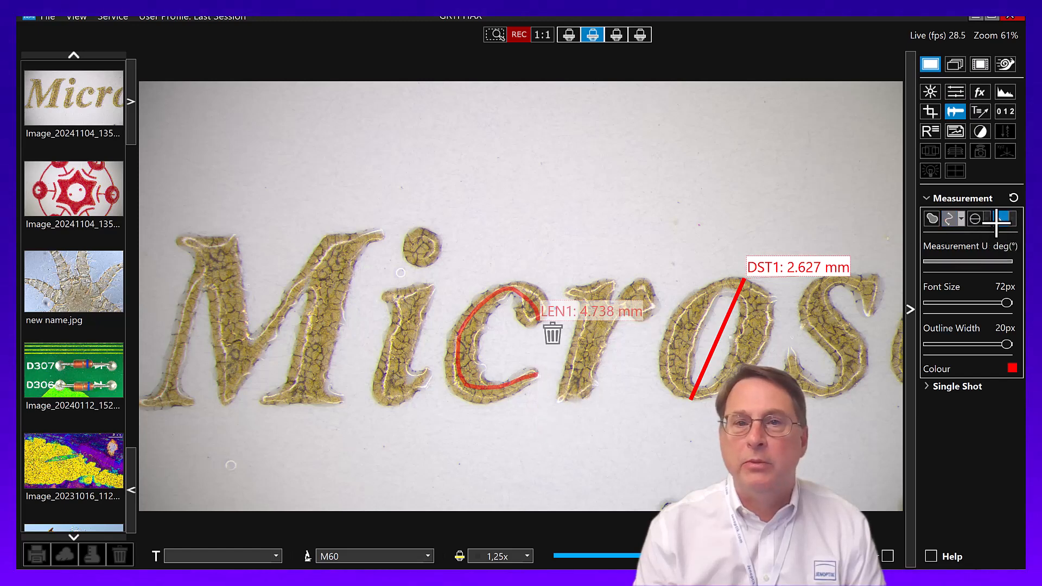
pyautogui.moveTo(256, 332); pyautogui.dragTo(329, 409)
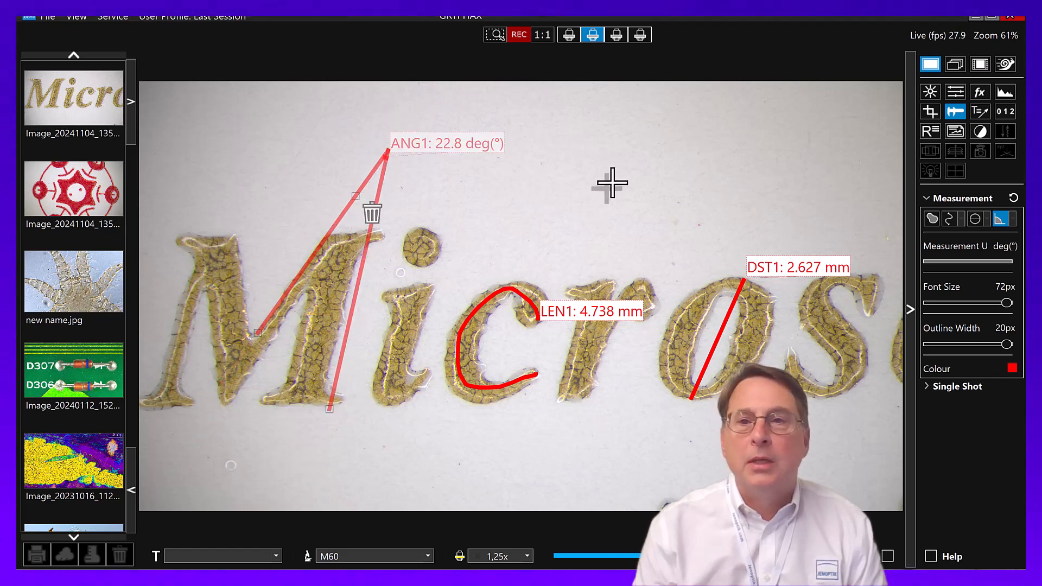
# Step: Set the annotation colour to green #55ff00, the outline width to 16 px and the font size to 68 px
pyautogui.click(983, 110)
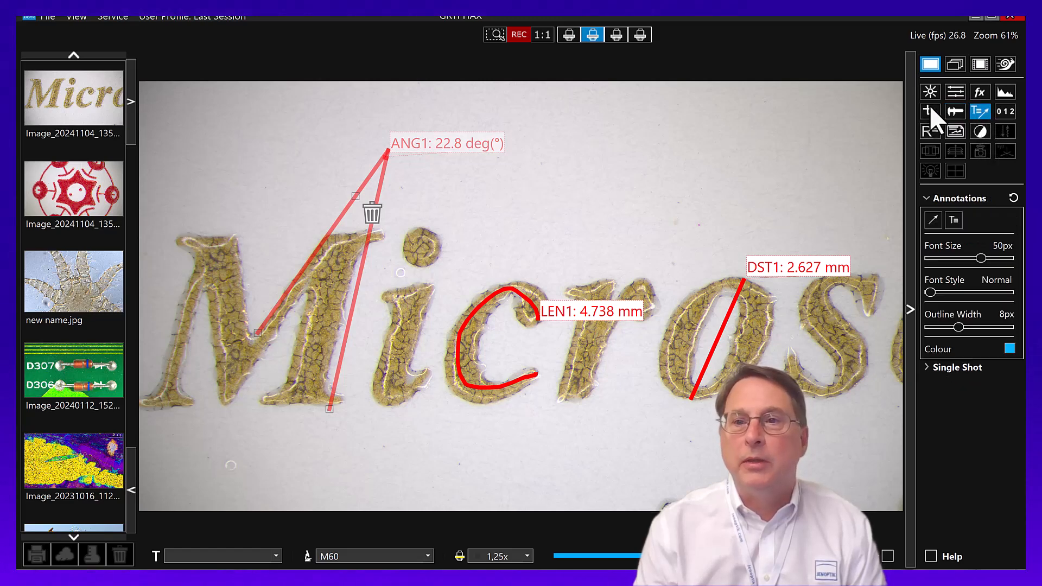
pyautogui.click(1010, 348)
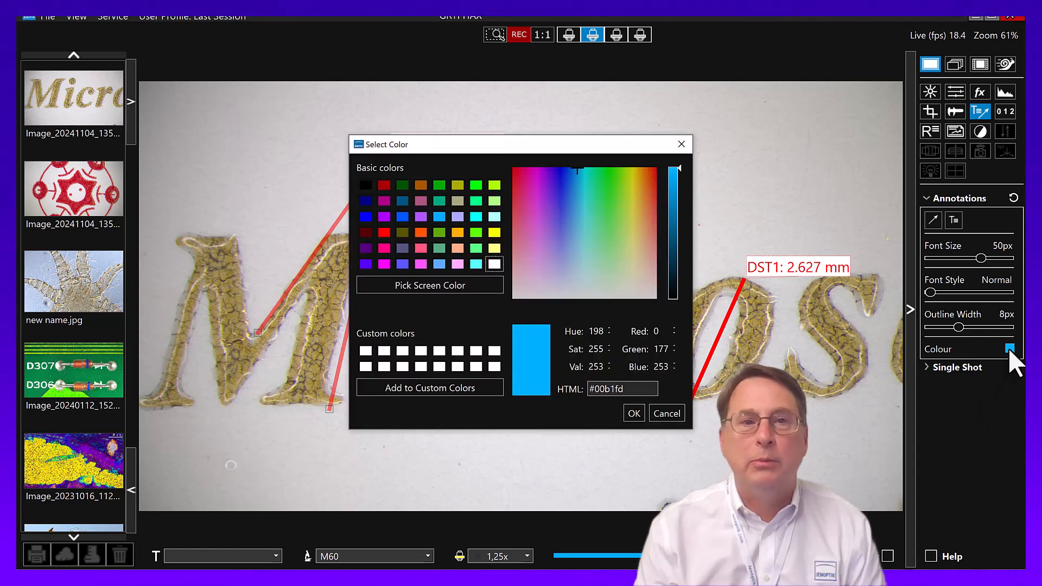
pyautogui.click(476, 231)
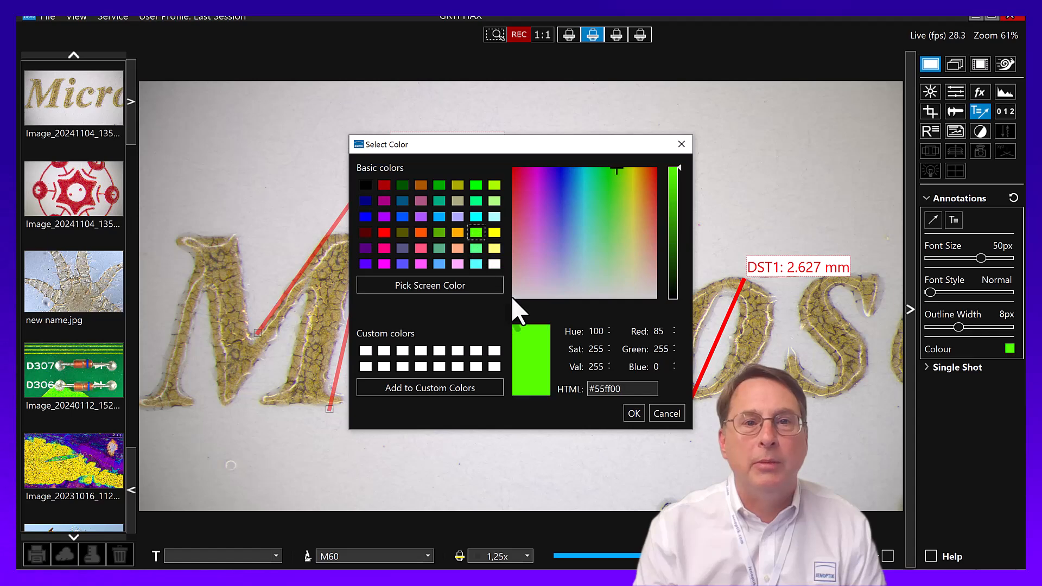
pyautogui.click(632, 414)
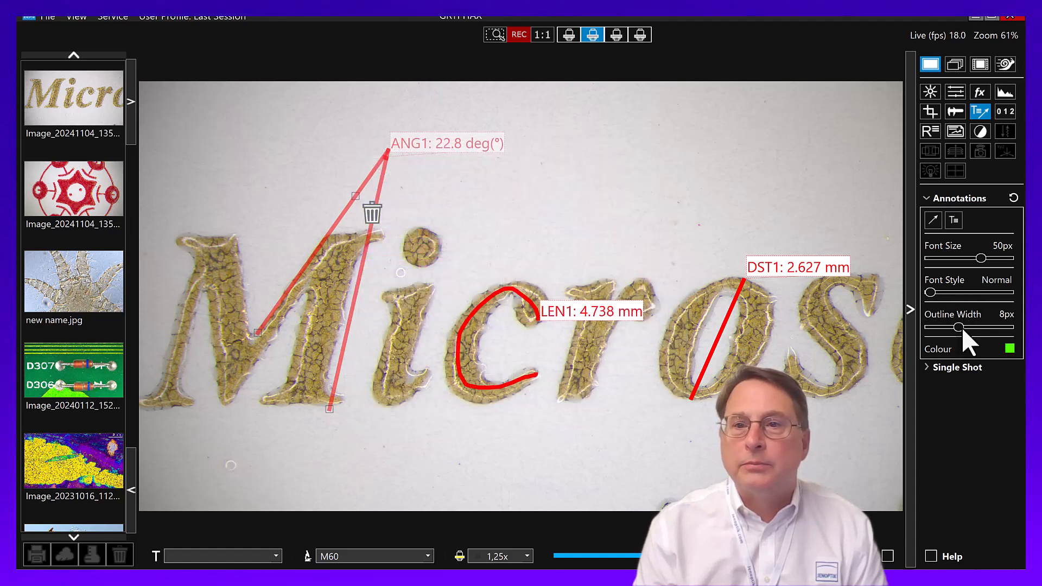
pyautogui.moveTo(959, 327); pyautogui.dragTo(992, 328)
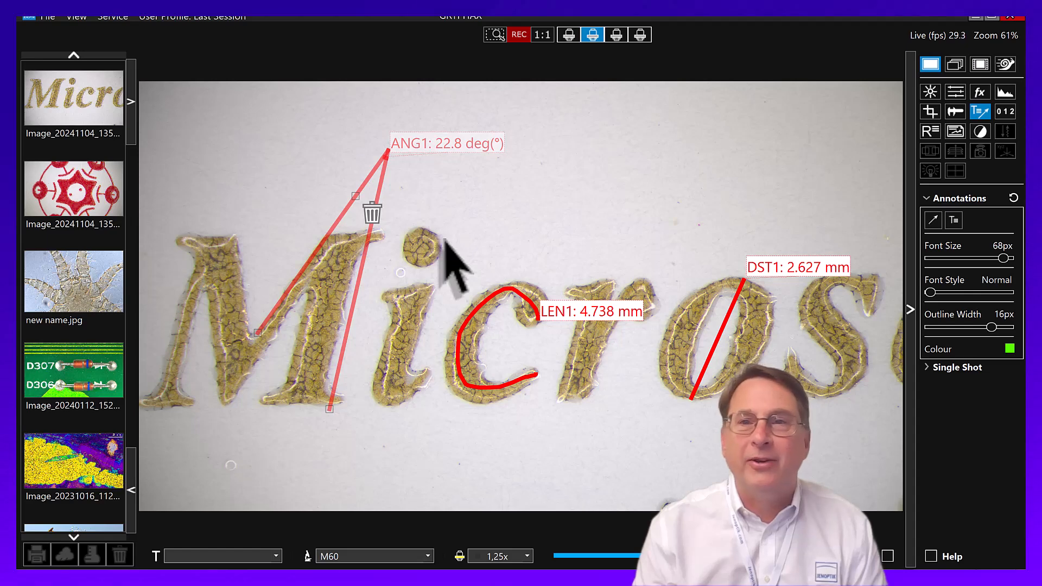
# Step: Deselect the angle measurement and draw an arrow annotation pointing from the upper right to the dot of the letter i
pyautogui.click(863, 242)
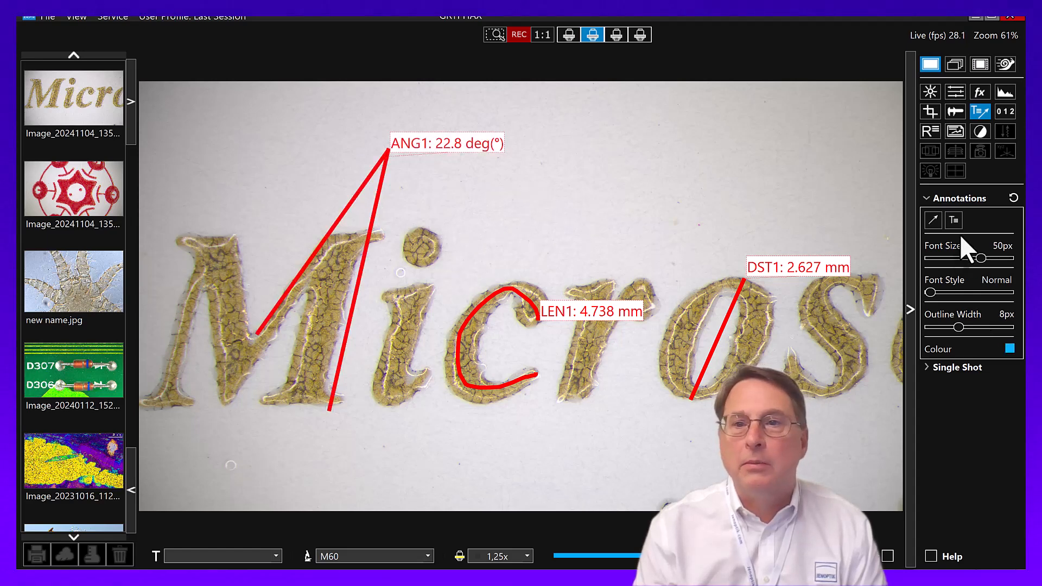
pyautogui.click(935, 220)
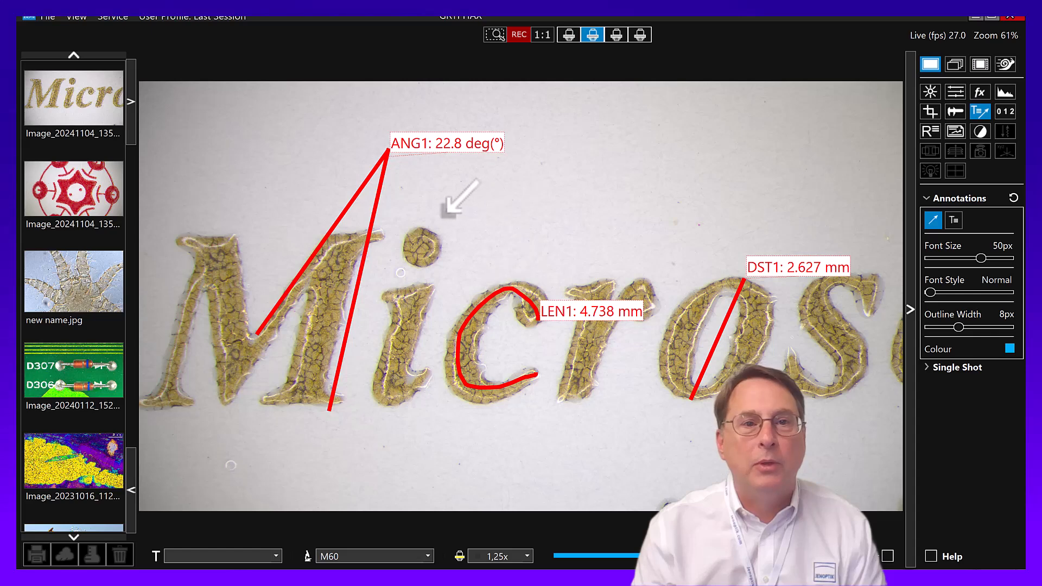
pyautogui.moveTo(445, 236); pyautogui.dragTo(565, 166)
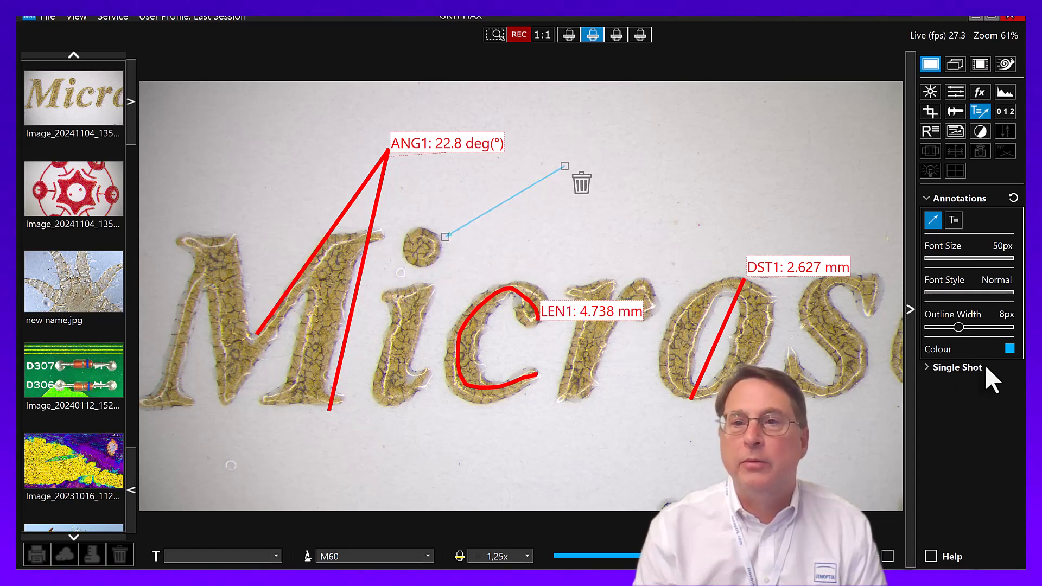
# Step: Set the arrow annotation's colour to green #55ff00
pyautogui.click(1008, 348)
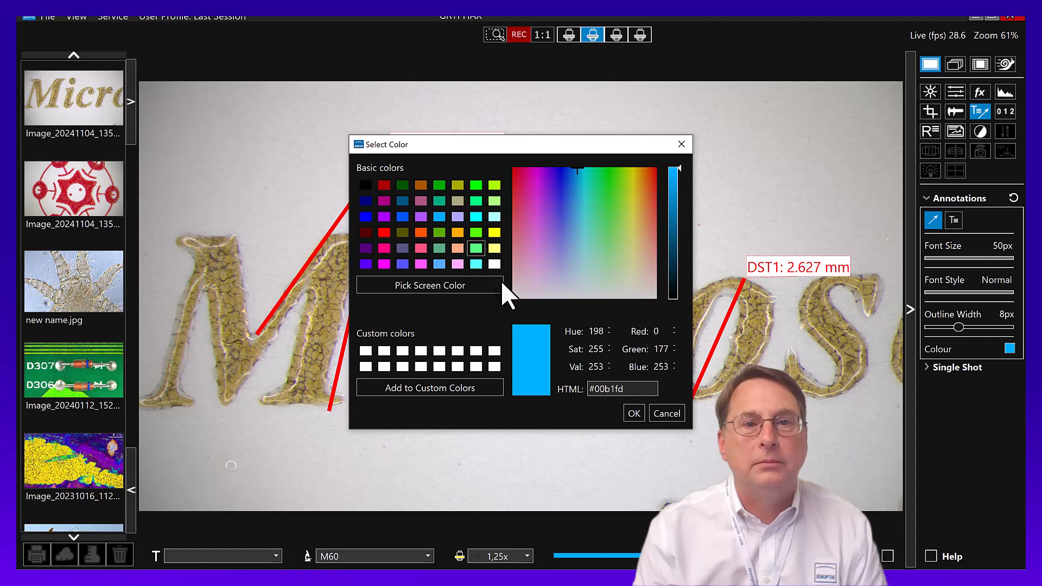
pyautogui.click(477, 234)
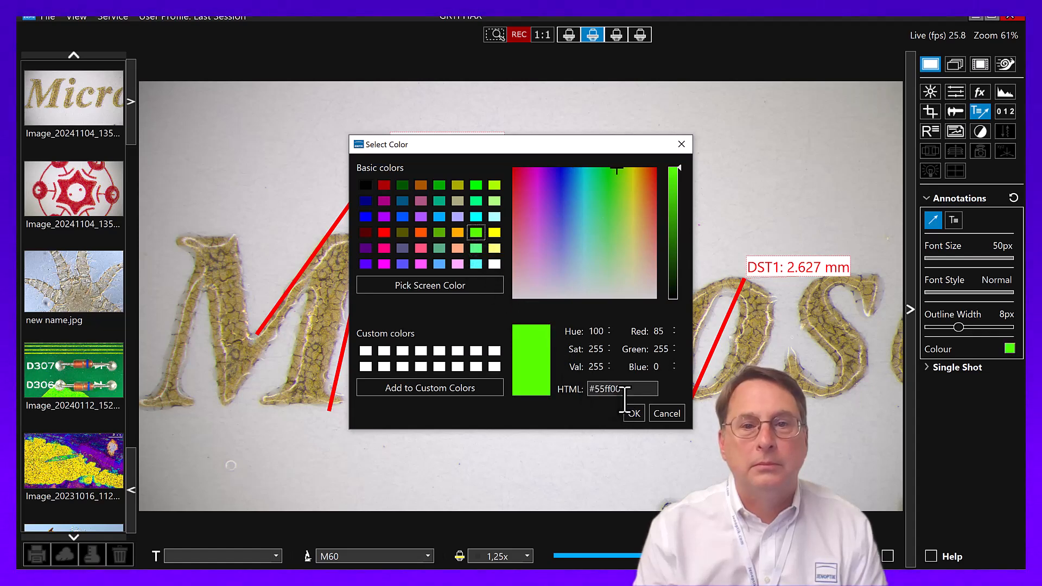
pyautogui.click(633, 413)
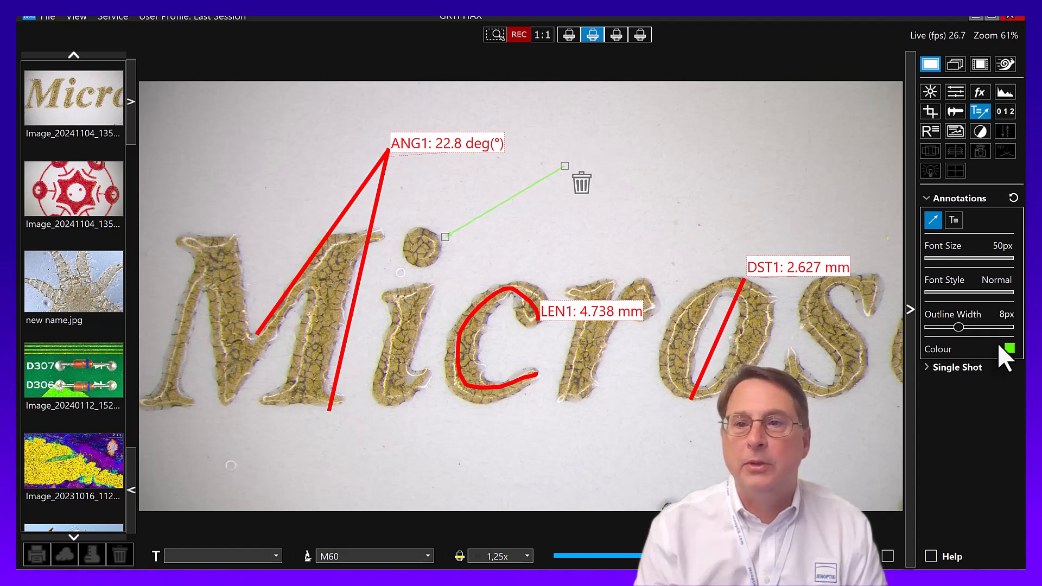
# Step: Set the arrow annotation's colour to red and its outline width to 20 px
pyautogui.click(1009, 348)
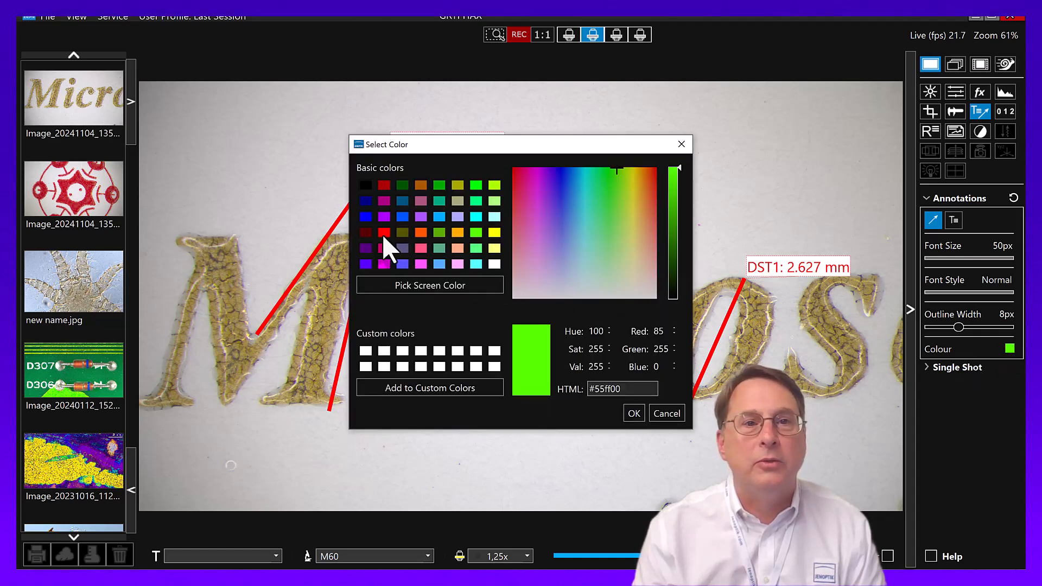
pyautogui.click(383, 233)
pyautogui.click(629, 413)
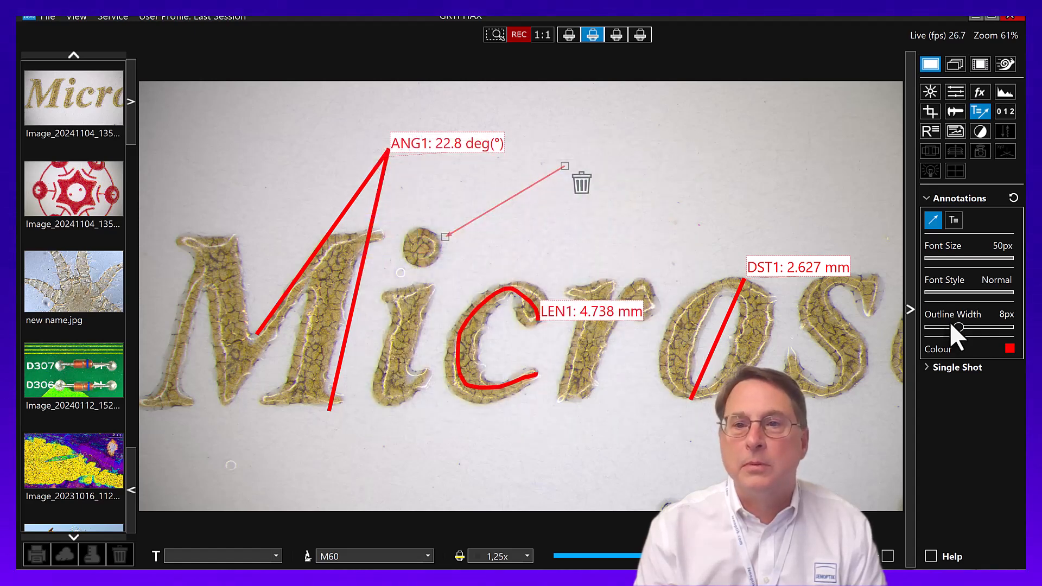
pyautogui.moveTo(959, 327); pyautogui.dragTo(1004, 330)
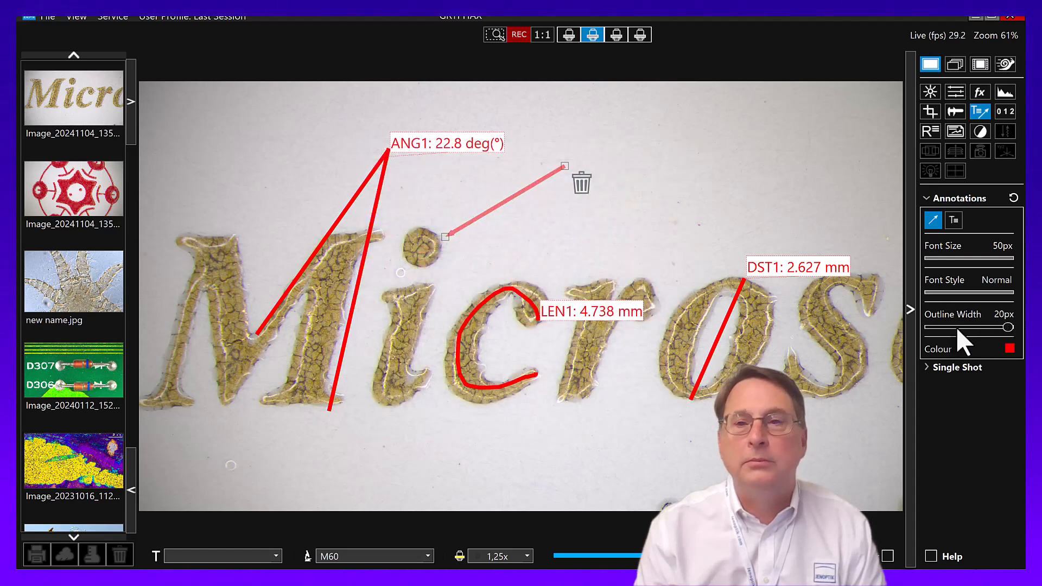
# Step: Add a text annotation reading "dot my i" to the right of the arrow's tail
pyautogui.click(953, 218)
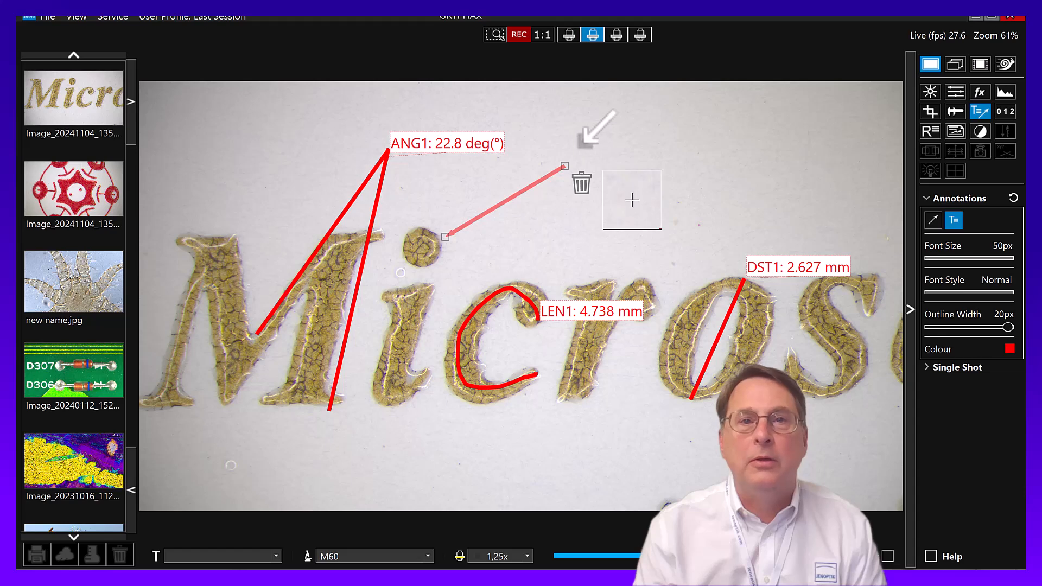
pyautogui.click(587, 168)
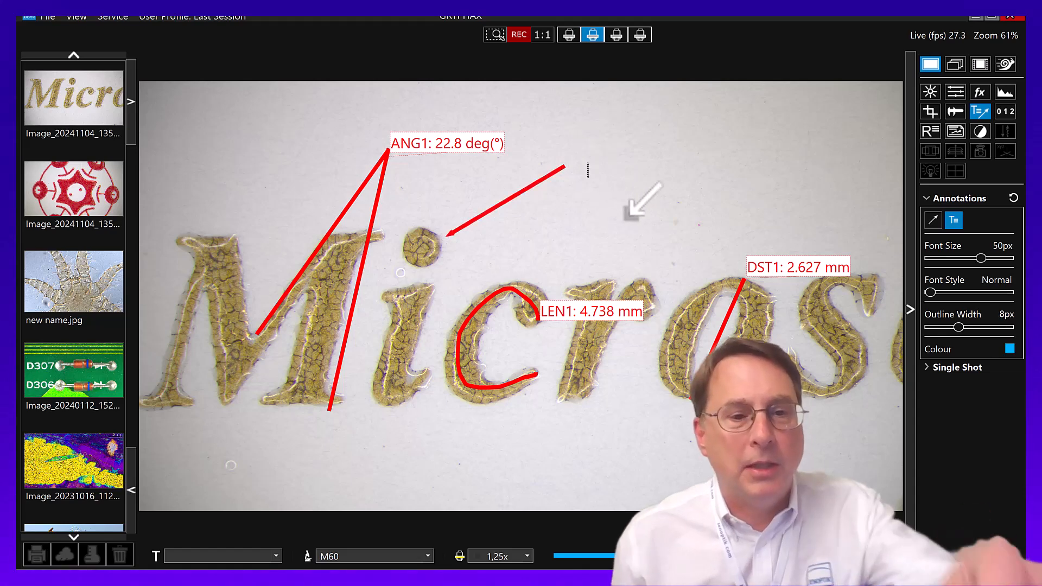
pyautogui.write('d')
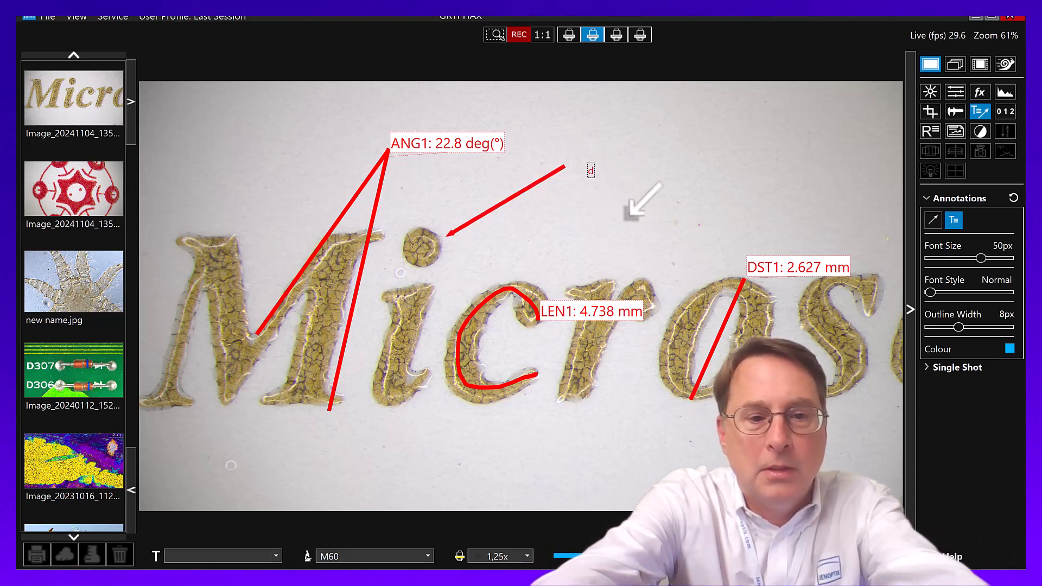
pyautogui.write('ot')
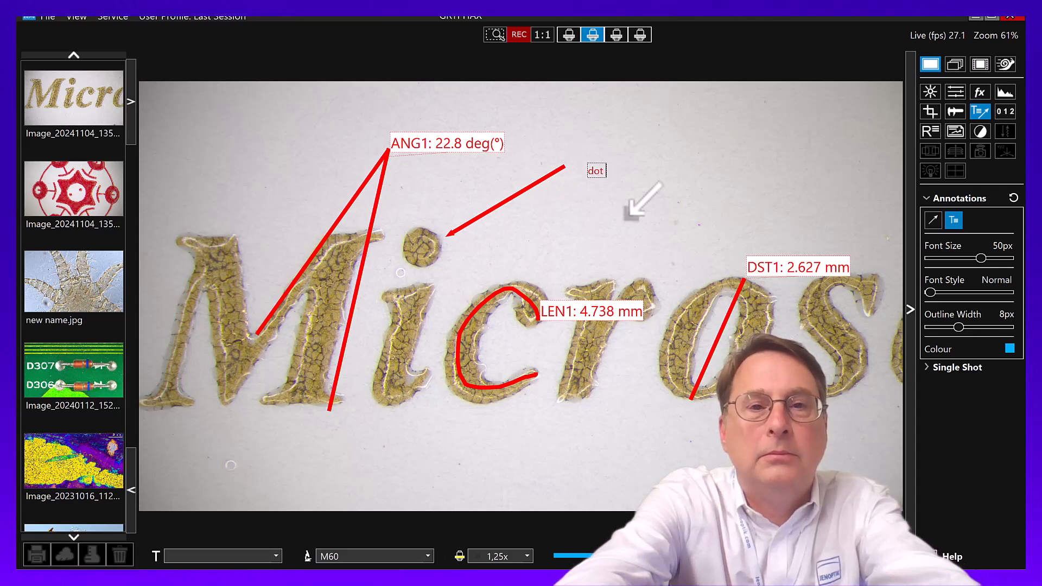
pyautogui.write(' my i')
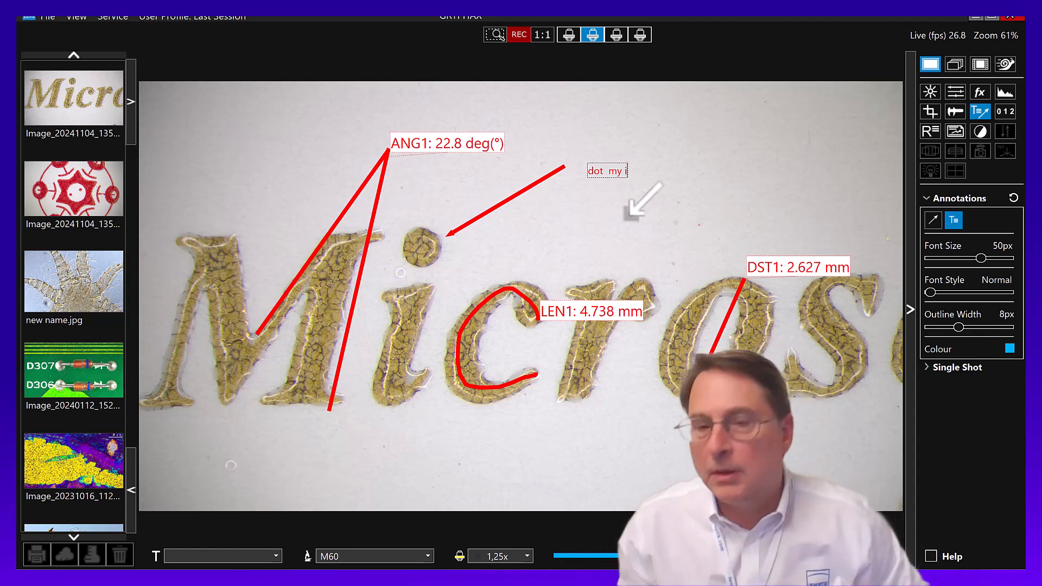
# Step: Set the text annotation's font size to 72 px and move the text right next to the arrow's tail
pyautogui.click(947, 300)
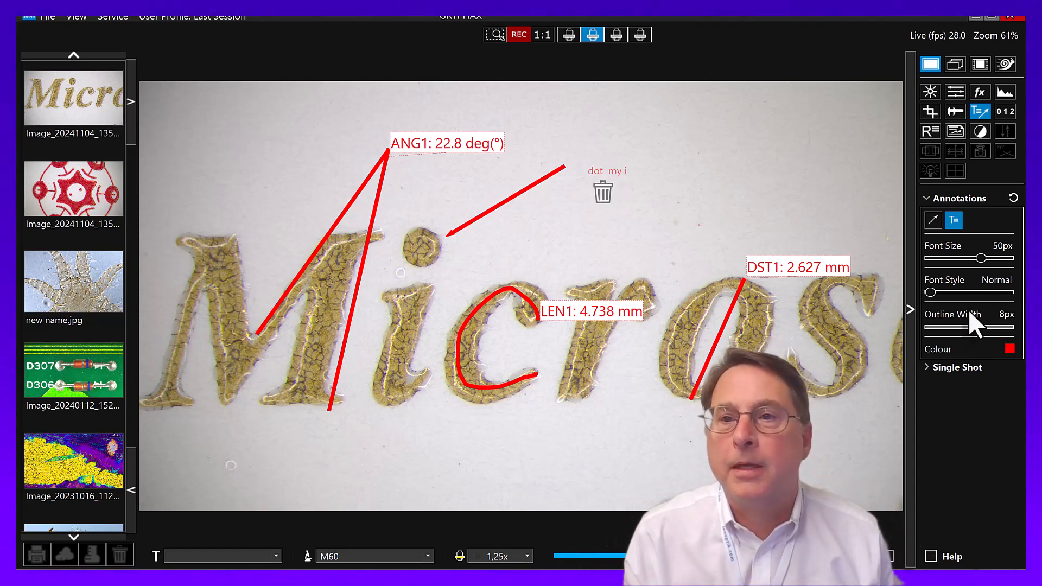
pyautogui.moveTo(981, 257); pyautogui.dragTo(1008, 259)
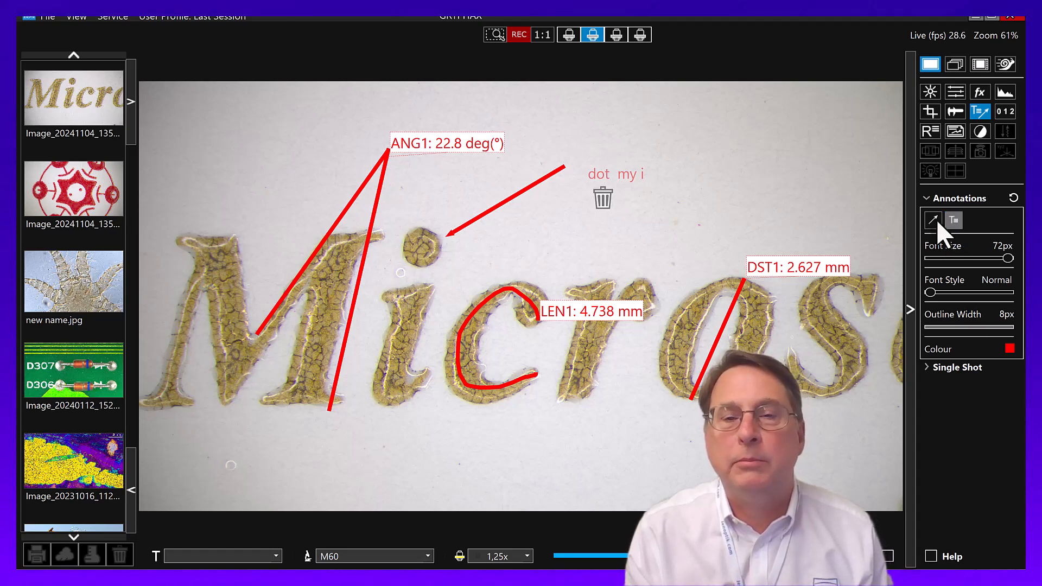
pyautogui.moveTo(630, 176)
pyautogui.mouseDown()
pyautogui.moveTo(628, 157)
pyautogui.moveTo(600, 153)
pyautogui.moveTo(612, 163)
pyautogui.moveTo(554, 177)
pyautogui.moveTo(564, 168)
pyautogui.mouseUp()
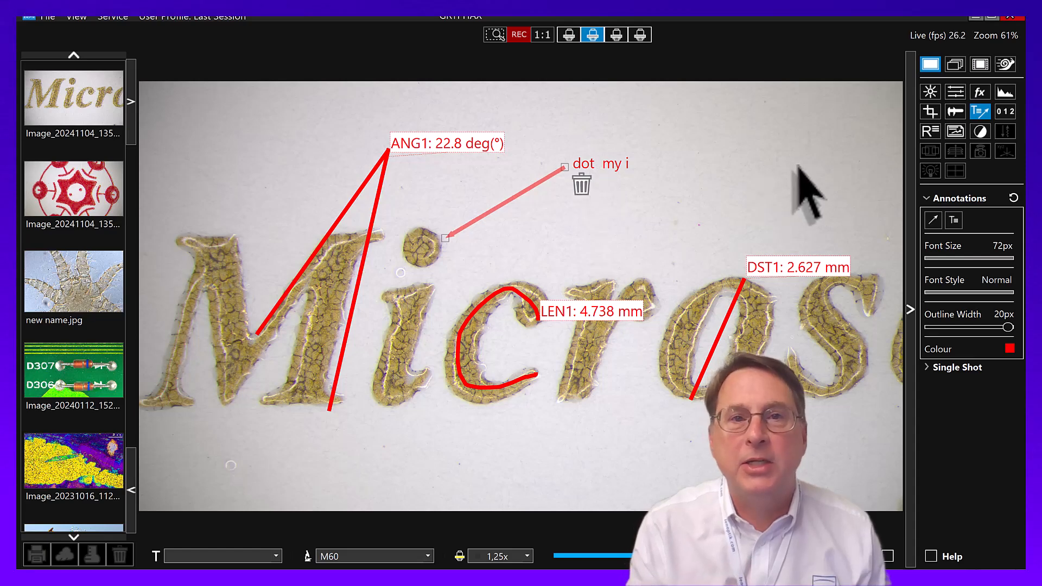
# Step: Capture the annotated live image, and view the new capture from the gallery before returning to the live view
pyautogui.click(519, 35)
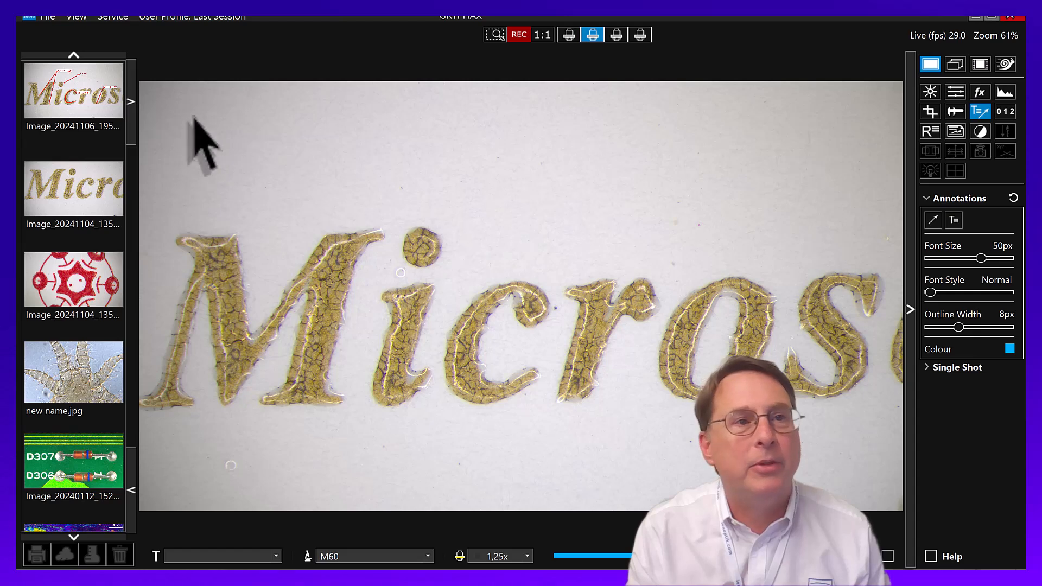
pyautogui.click(74, 100)
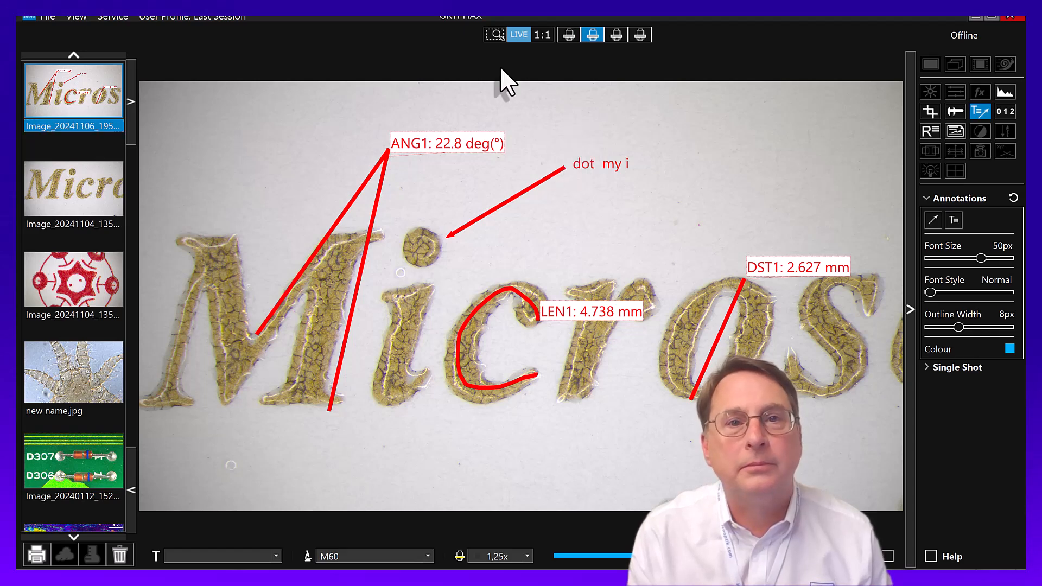
pyautogui.click(516, 33)
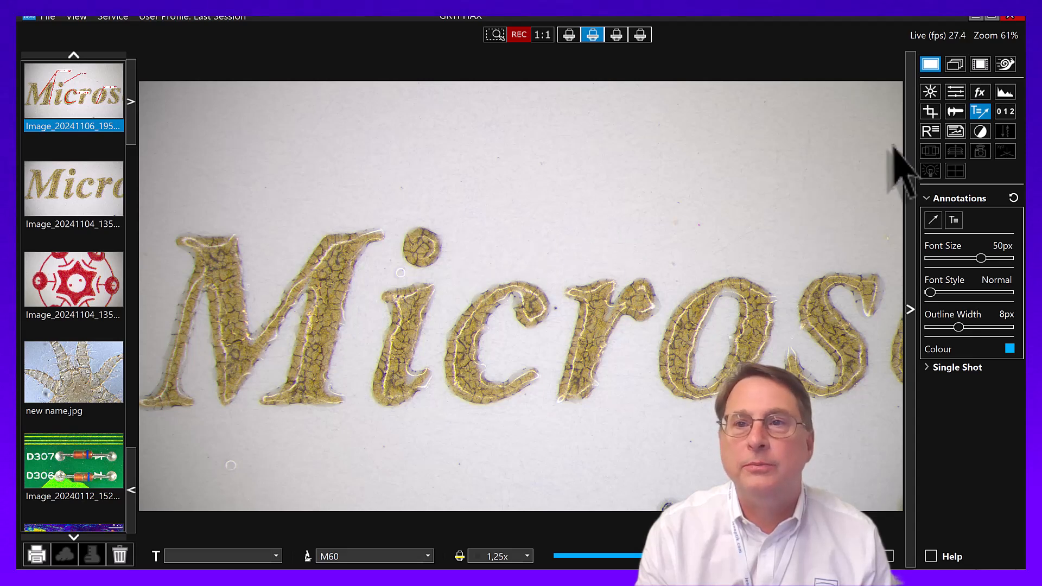
# Step: Compare the measurement tool's settings with the annotation tool's settings
pyautogui.click(978, 108)
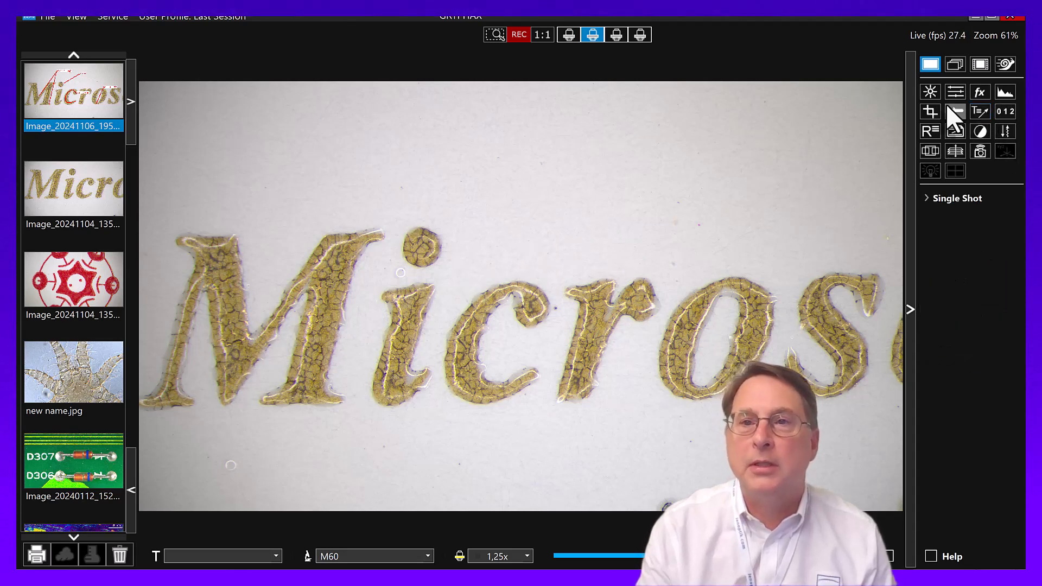
pyautogui.click(955, 109)
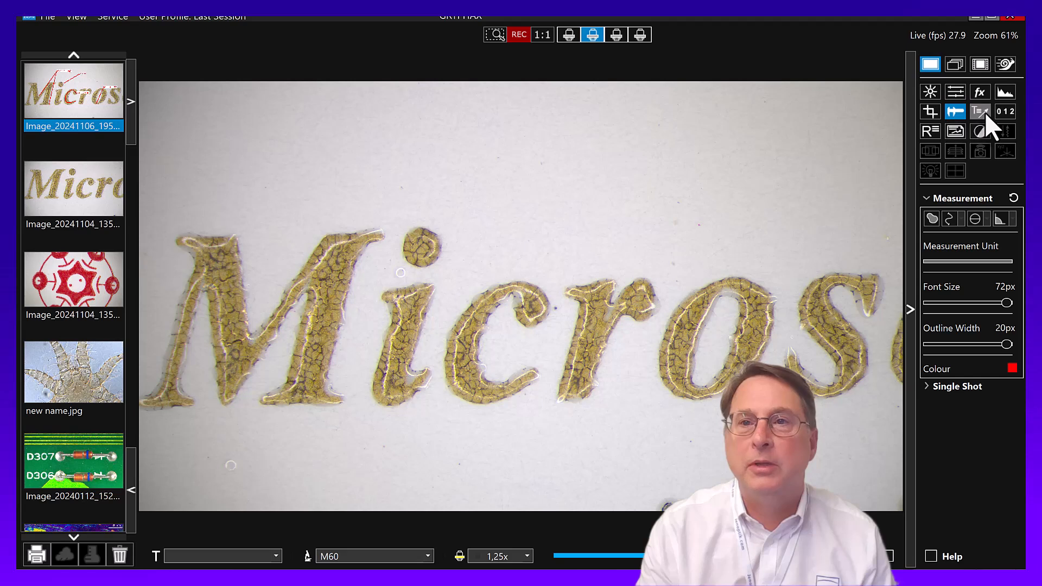
pyautogui.click(980, 112)
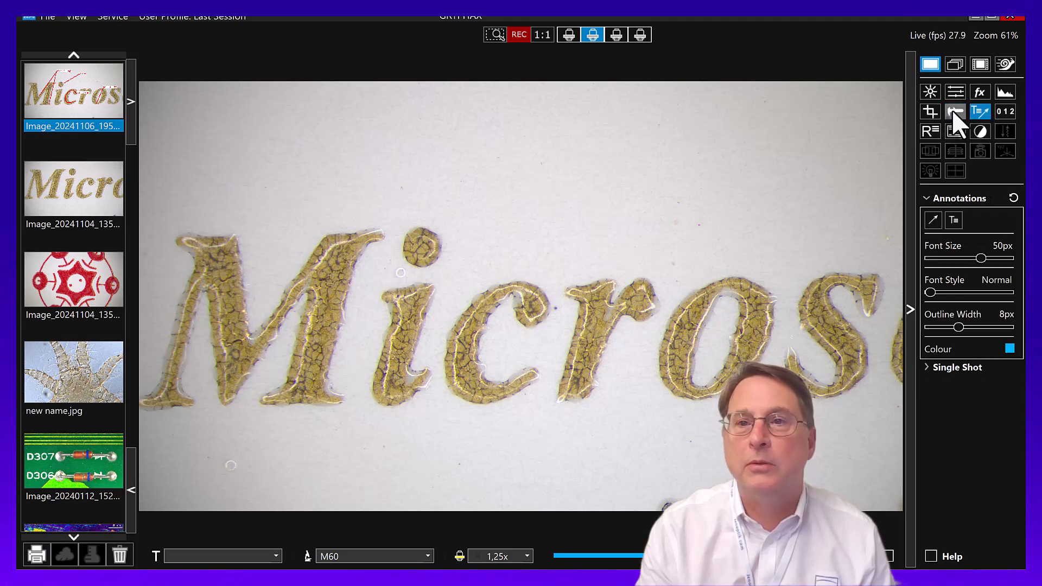
pyautogui.click(953, 110)
pyautogui.click(981, 111)
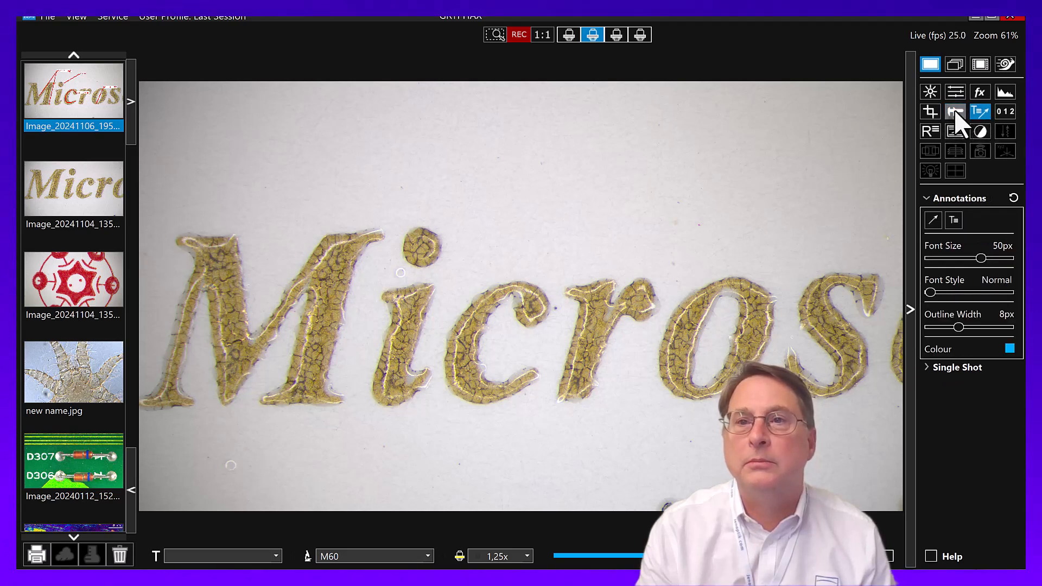
# Step: Measure the slanted height of the letters c, r, o and i with distances of about 2.53, 2.40, 2.67 and 2.37 mm
pyautogui.click(956, 111)
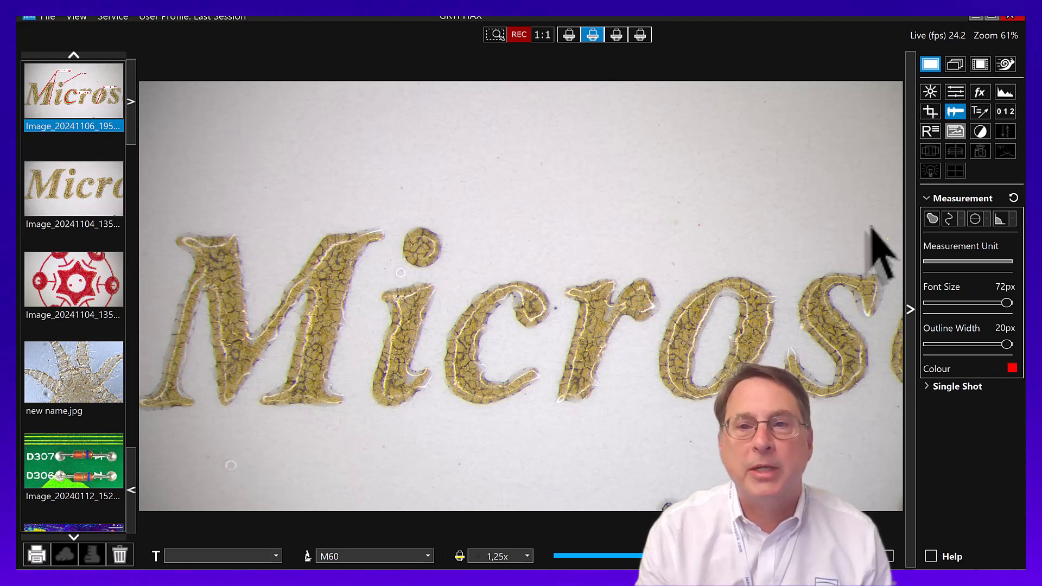
pyautogui.click(961, 219)
pyautogui.click(955, 236)
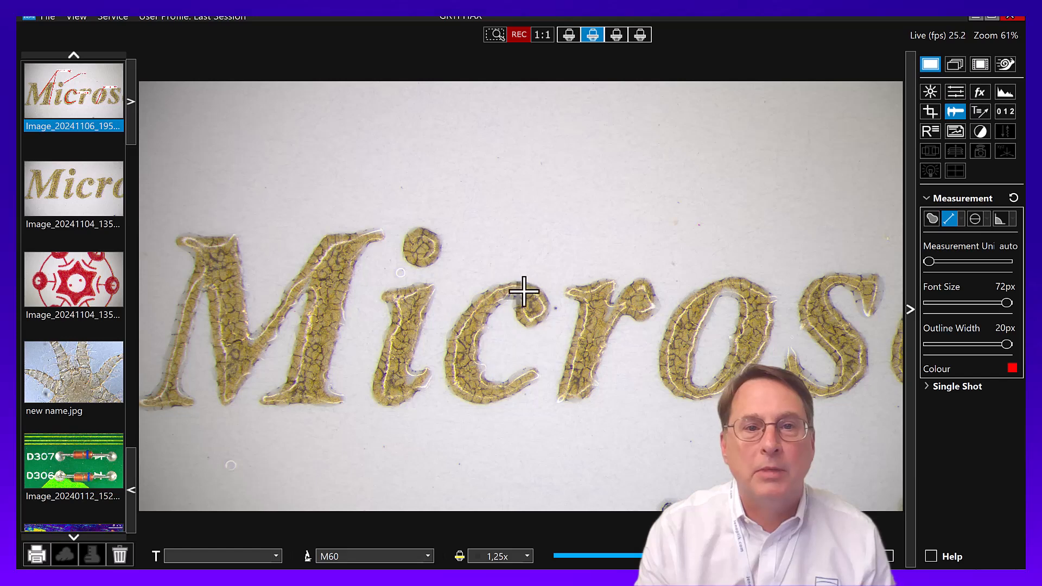
pyautogui.moveTo(525, 281); pyautogui.dragTo(477, 399)
pyautogui.moveTo(611, 283); pyautogui.dragTo(573, 404)
pyautogui.moveTo(744, 279); pyautogui.dragTo(693, 402)
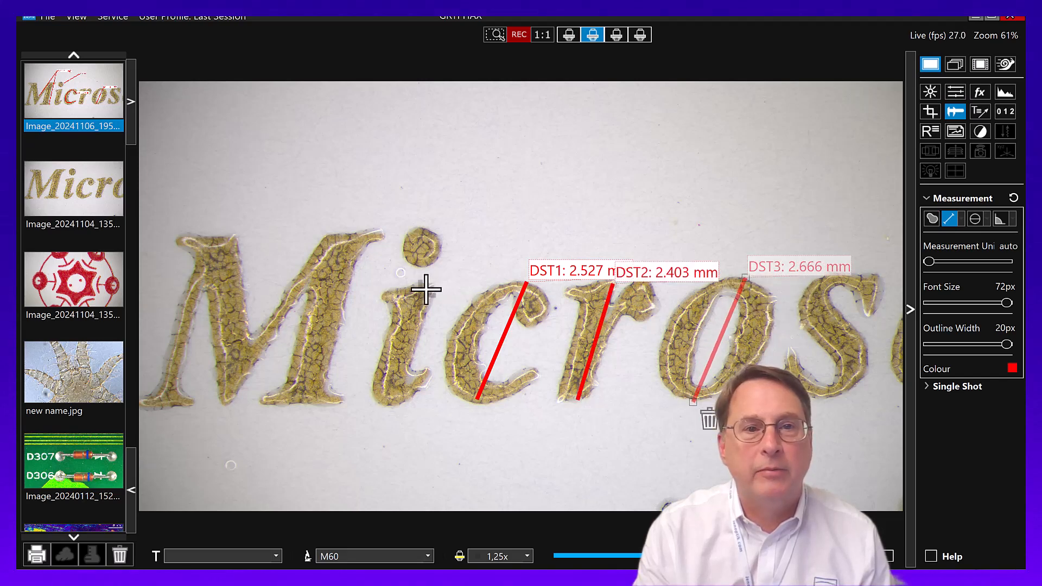
pyautogui.moveTo(426, 286); pyautogui.dragTo(392, 402)
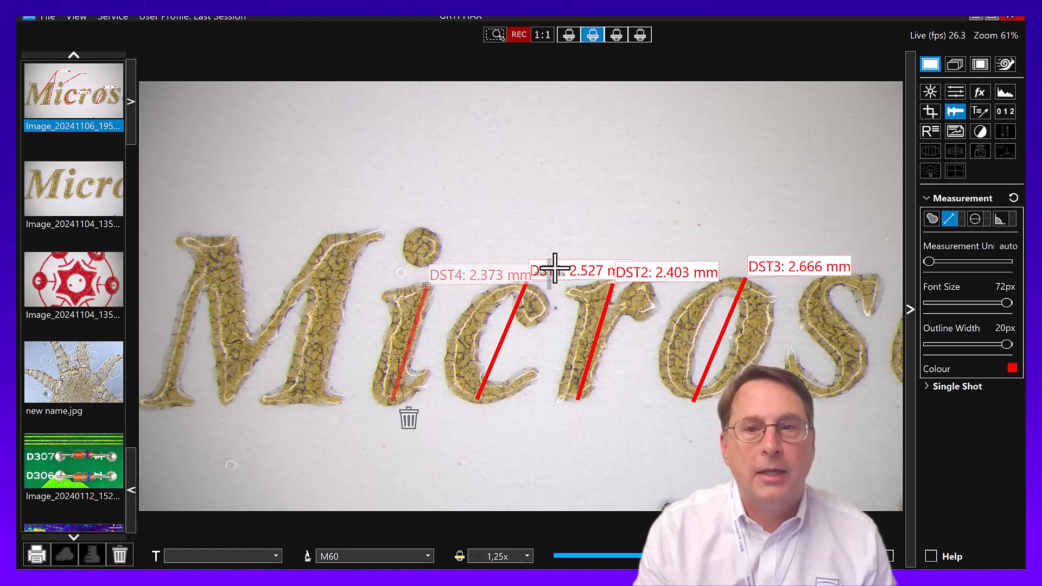
# Step: Open the measurement data from the report tool and examine the average, minimum, maximum and standard deviation of the distances
pyautogui.click(930, 127)
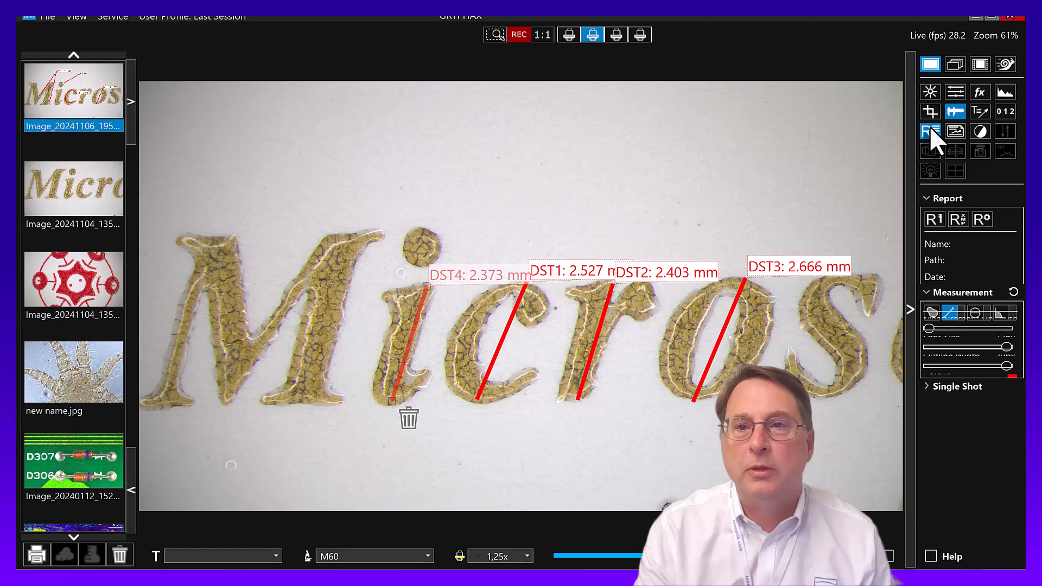
pyautogui.click(932, 228)
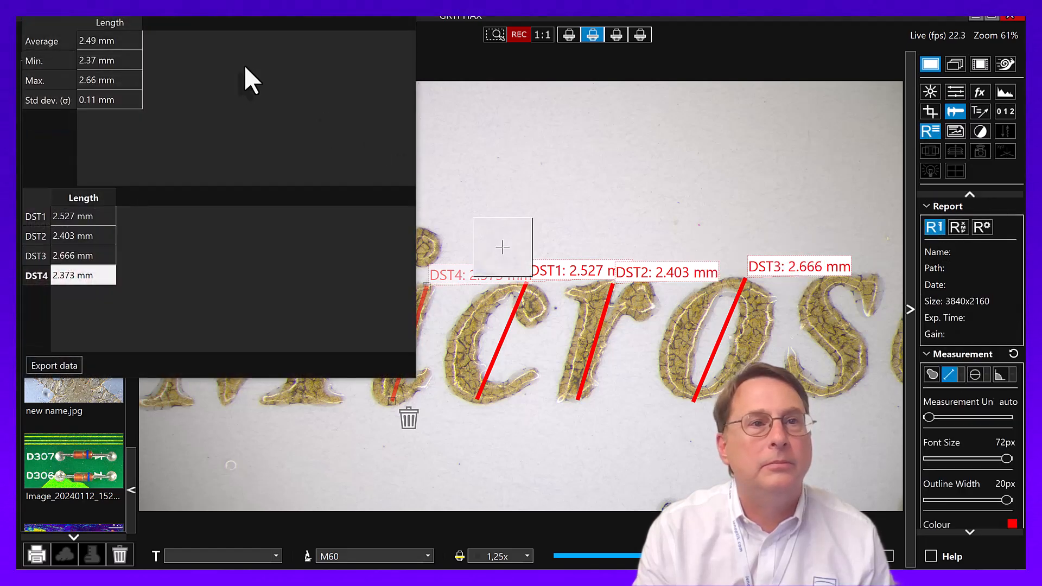
pyautogui.click(179, 10)
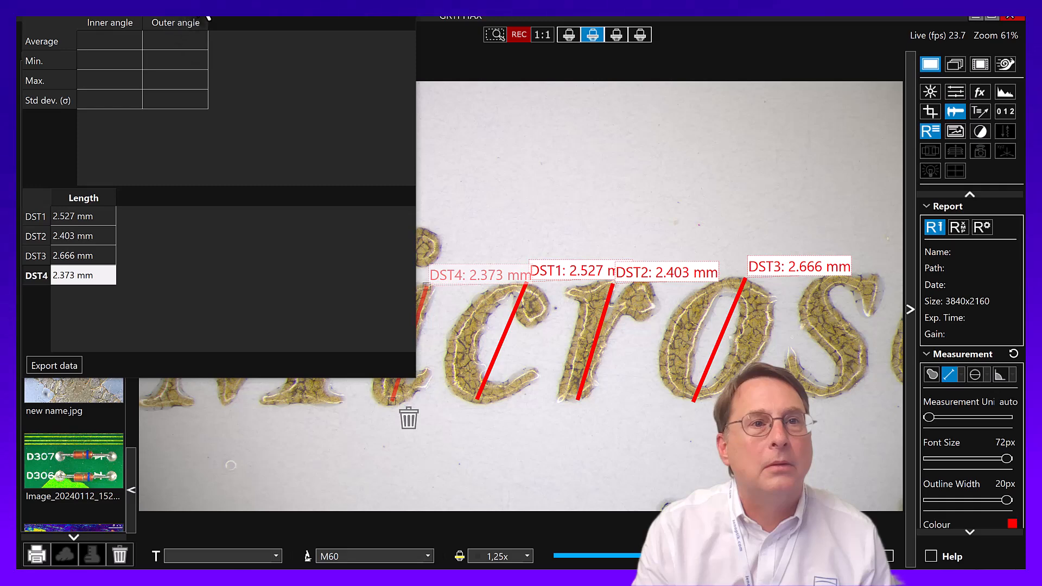
pyautogui.moveTo(200, 1); pyautogui.dragTo(537, 136)
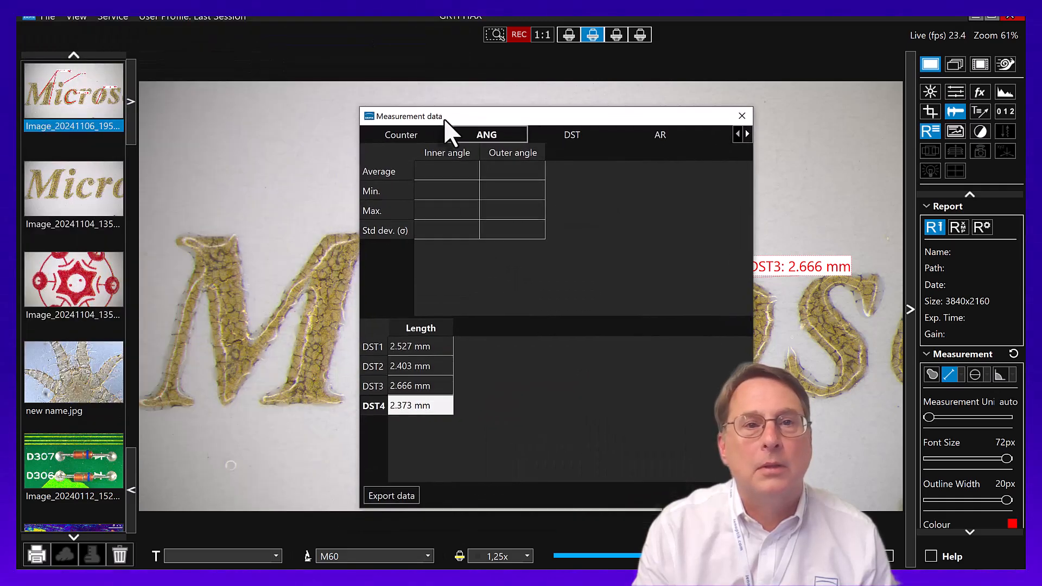
pyautogui.click(569, 150)
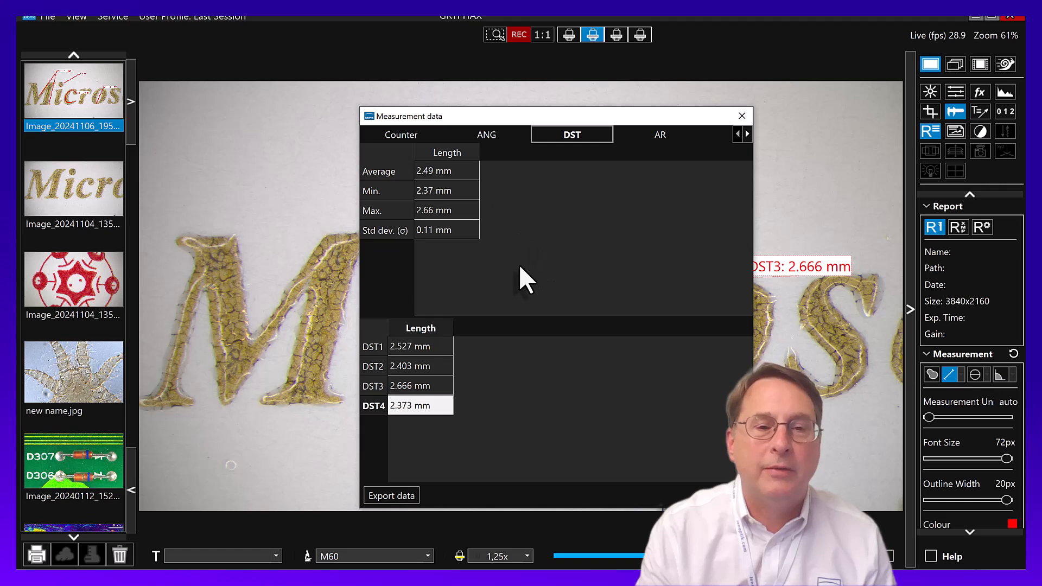
pyautogui.click(425, 167)
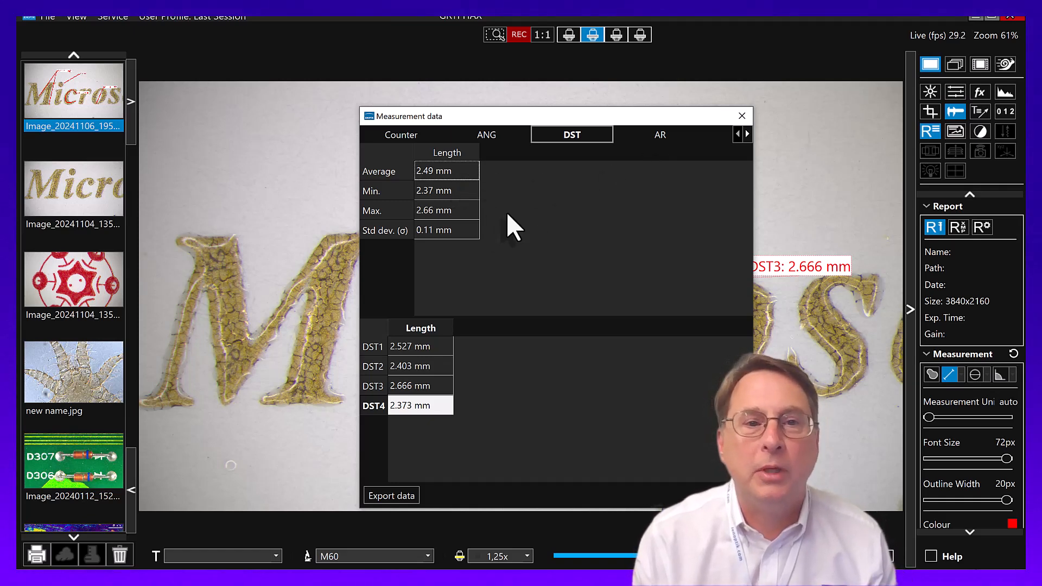
# Step: Examine the file types offered for exporting the distance measurement data, cancel the export and close the measurement data
pyautogui.click(393, 496)
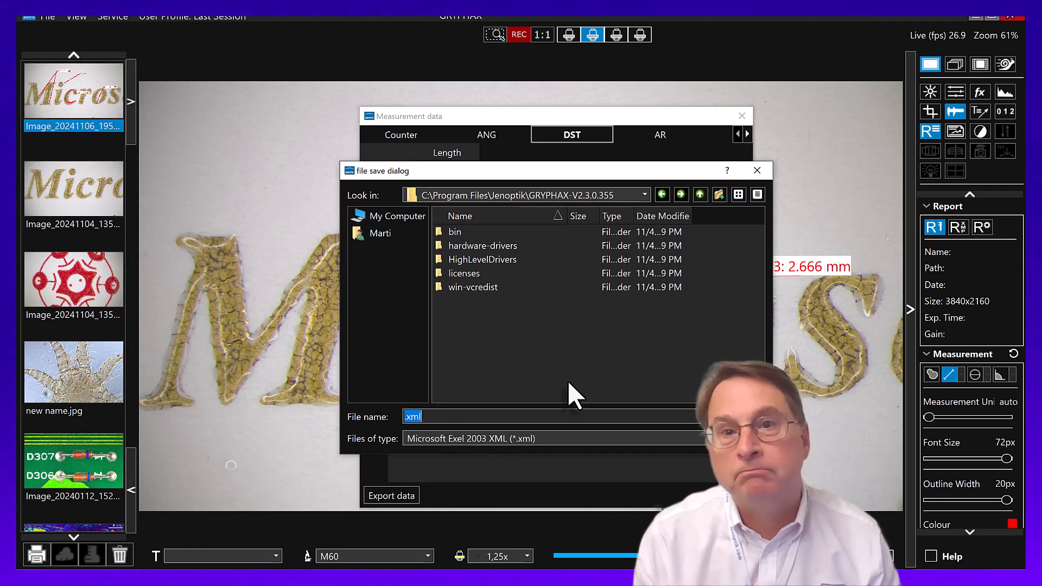
pyautogui.click(491, 440)
pyautogui.click(491, 441)
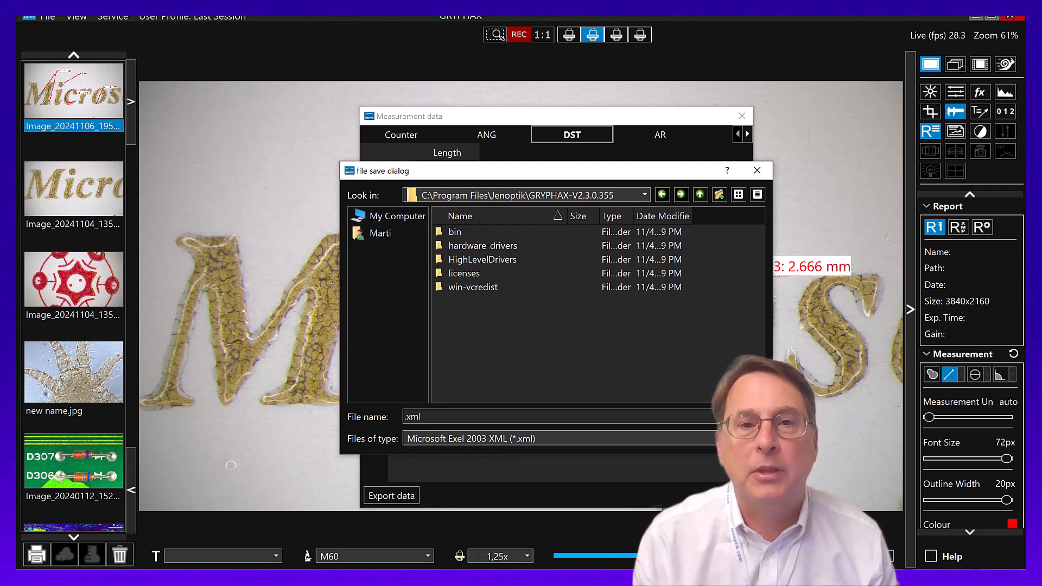
pyautogui.click(742, 439)
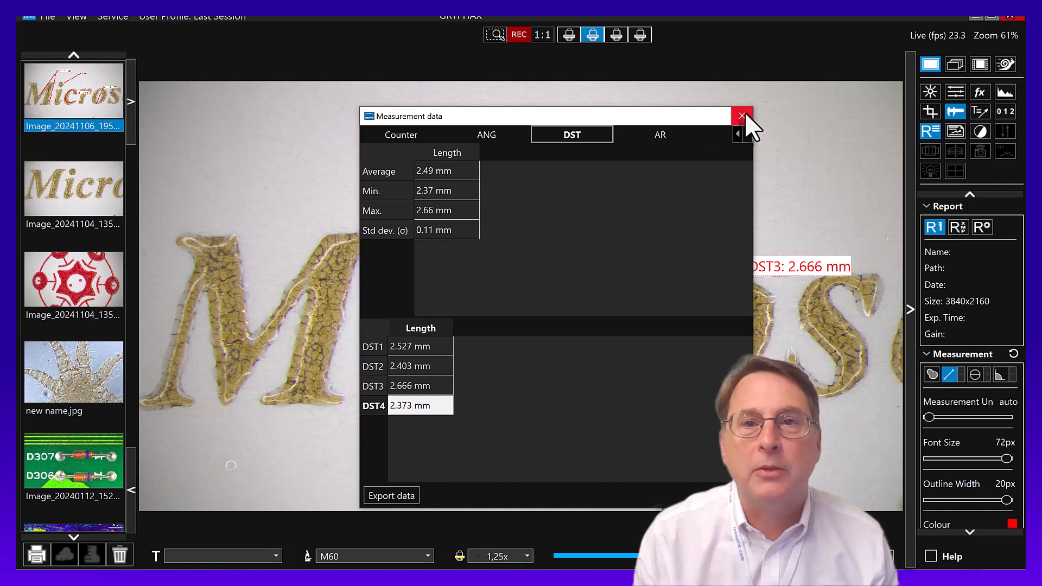
pyautogui.click(742, 115)
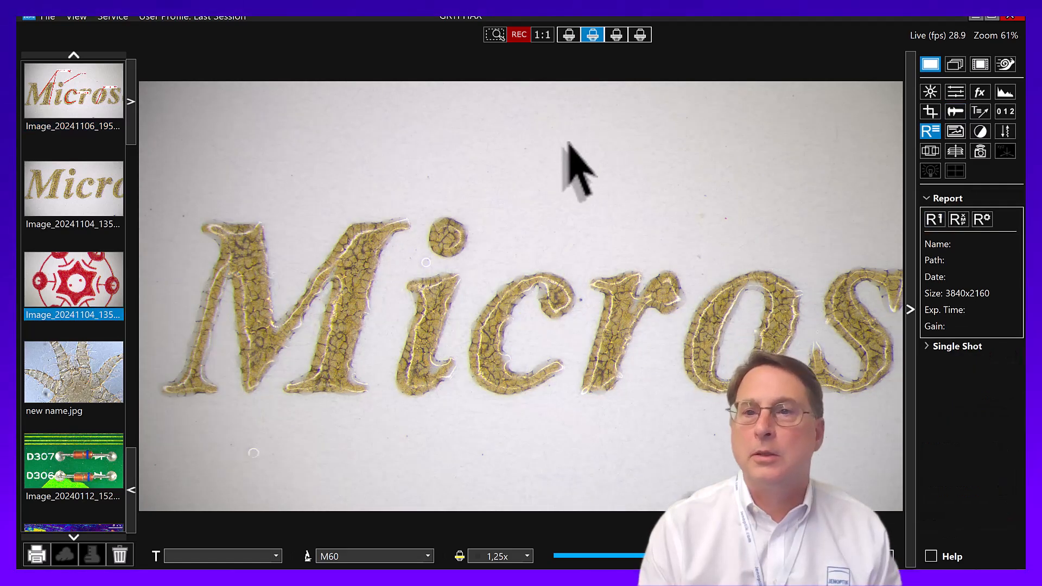
# Step: Close the report tool, and examine the Report & Statistics tool's PDF and template options before closing it as well
pyautogui.click(924, 131)
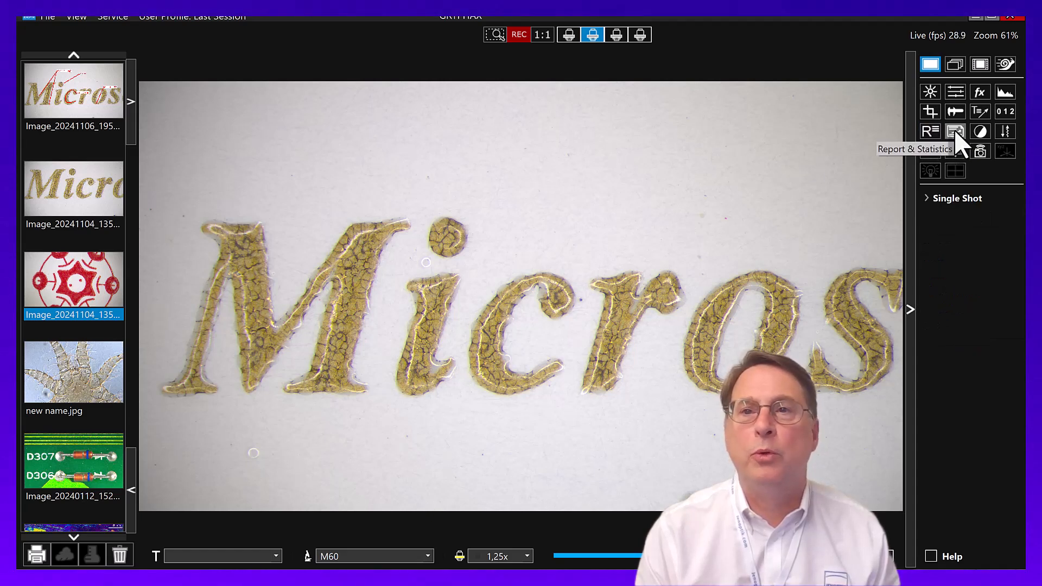
pyautogui.click(954, 132)
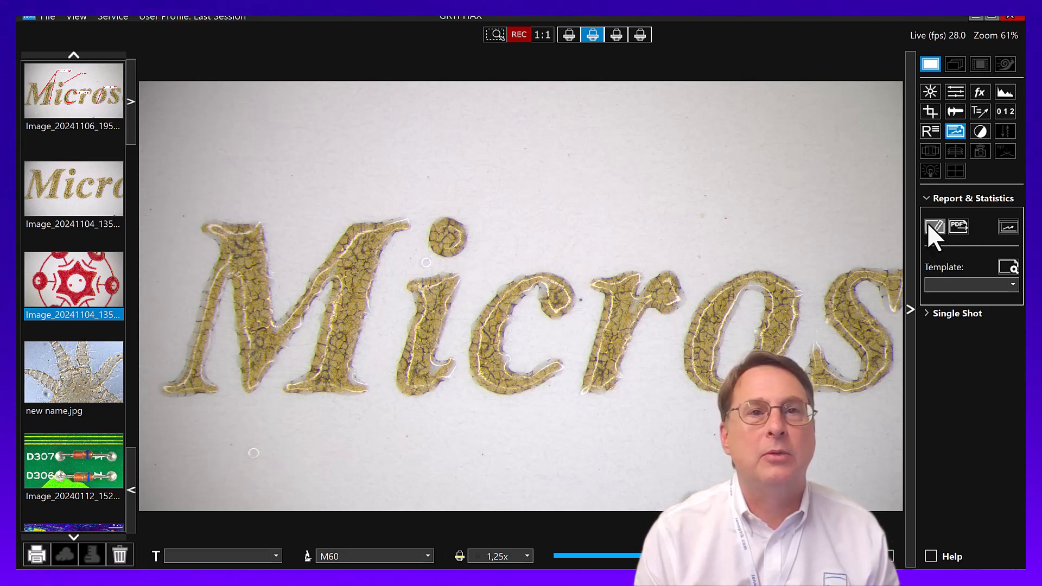
pyautogui.click(954, 132)
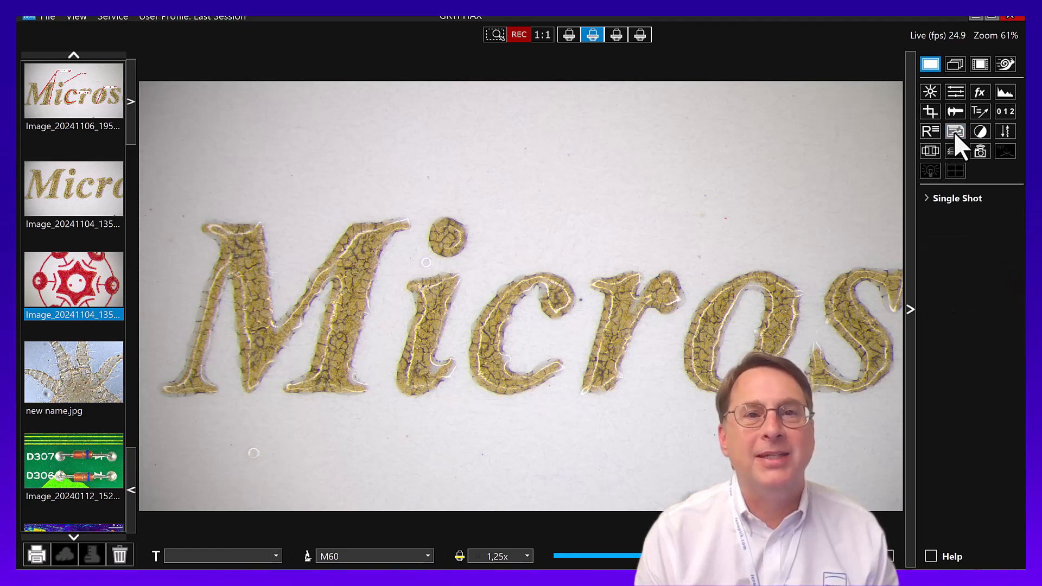